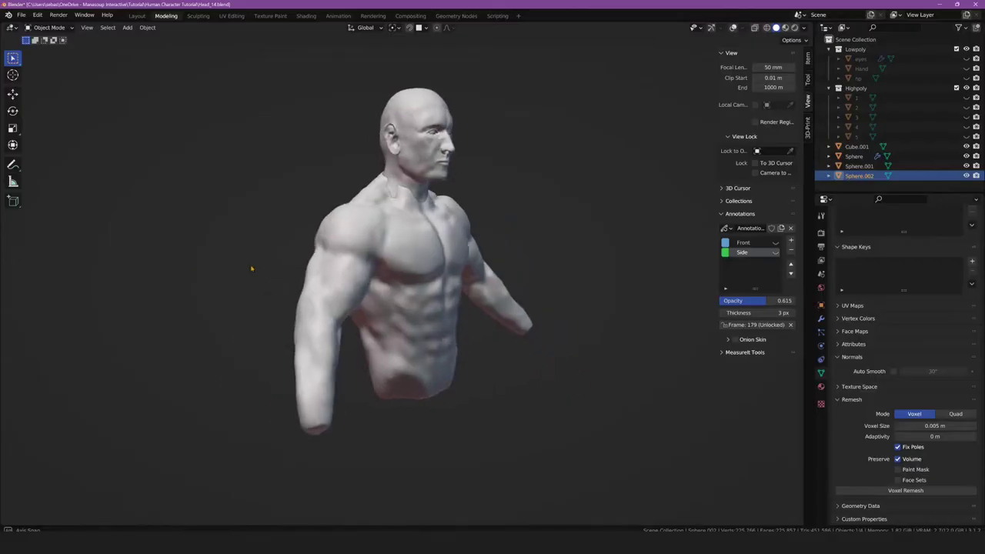
- Orbit the finished torso round to inspect its back
mouse_move(251, 270)
middle_down()
mouse_move(398, 262)
mouse_move(468, 292)
mouse_move(423, 336)
mouse_move(366, 341)
mouse_move(260, 325)
mouse_move(146, 283)
mouse_move(167, 266)
mouse_move(279, 259)
mouse_move(341, 269)
mouse_move(515, 259)
mouse_move(659, 268)
mouse_move(576, 272)
mouse_move(550, 261)
middle_up()
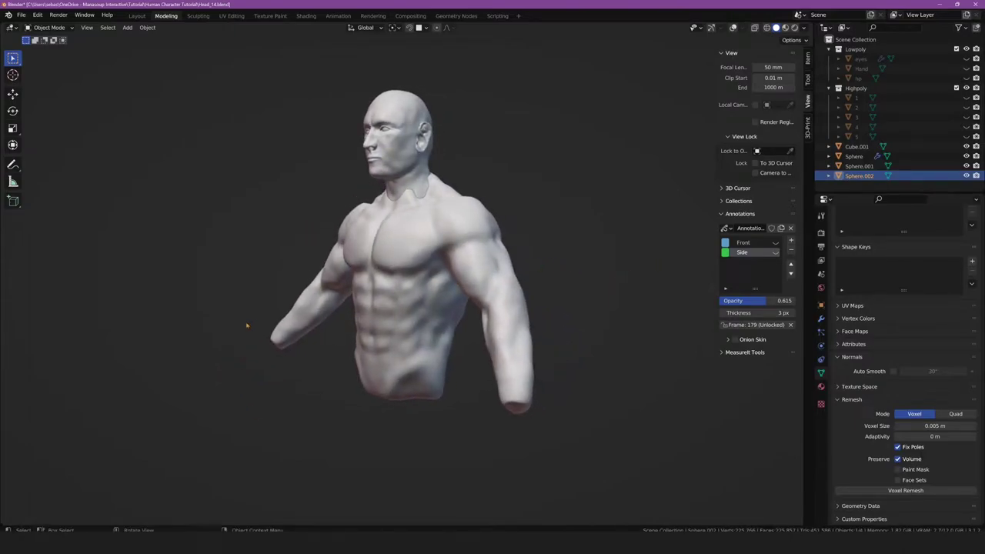
mouse_move(246, 326)
middle_down()
mouse_move(231, 293)
mouse_move(300, 308)
mouse_move(363, 352)
mouse_move(437, 303)
mouse_move(439, 250)
mouse_move(369, 231)
mouse_move(242, 224)
mouse_move(198, 246)
mouse_move(159, 292)
mouse_move(207, 251)
mouse_move(260, 242)
mouse_move(212, 304)
mouse_move(194, 323)
mouse_move(152, 323)
mouse_move(231, 304)
middle_up()
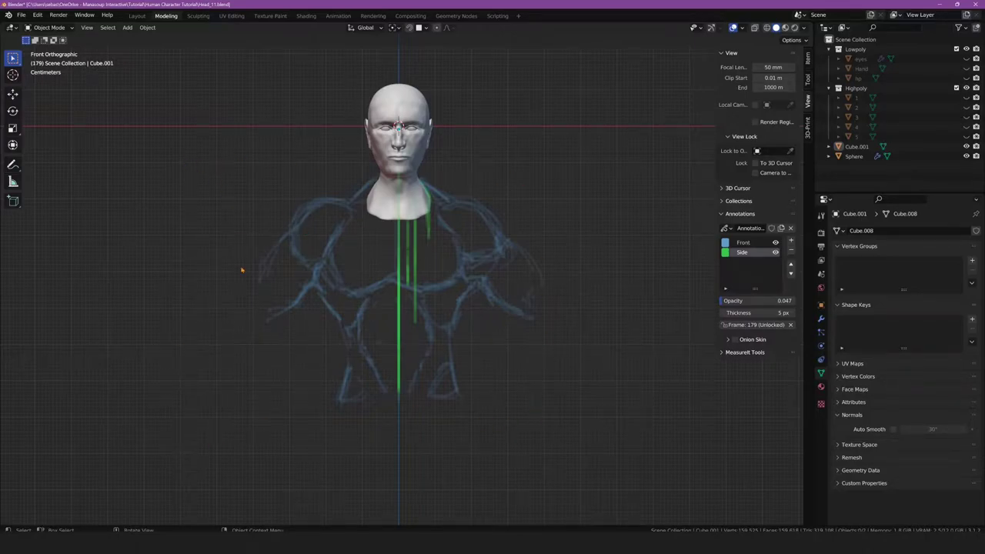
- Check the sketch in side and front views and set the guide strokes' opacity to 0.043
key(KP_3)
key(KP_1)
shift+middle_drag(314, 204, 309, 194)
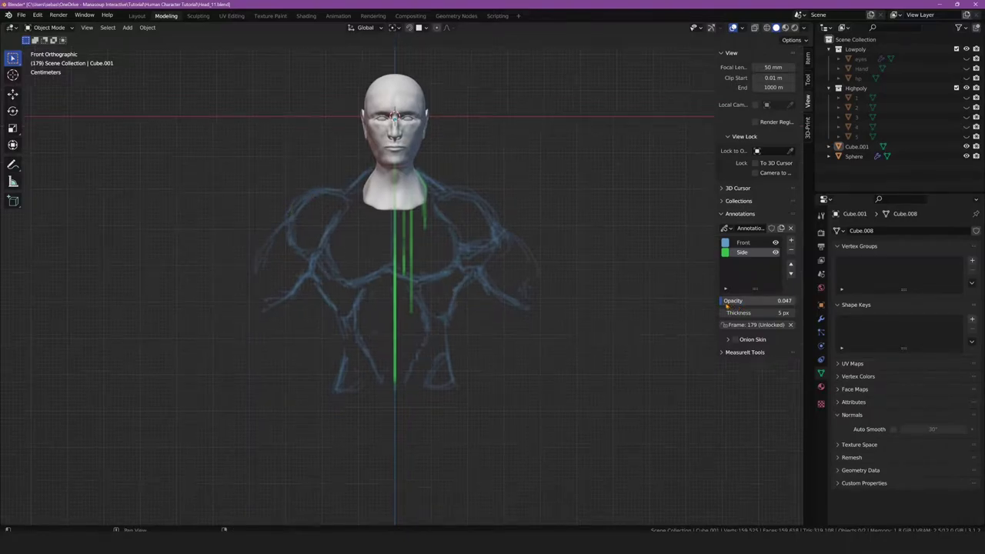
mouse_move(739, 300)
mouse_down()
mouse_move(763, 300)
mouse_move(727, 300)
mouse_up()
key(KP_3)
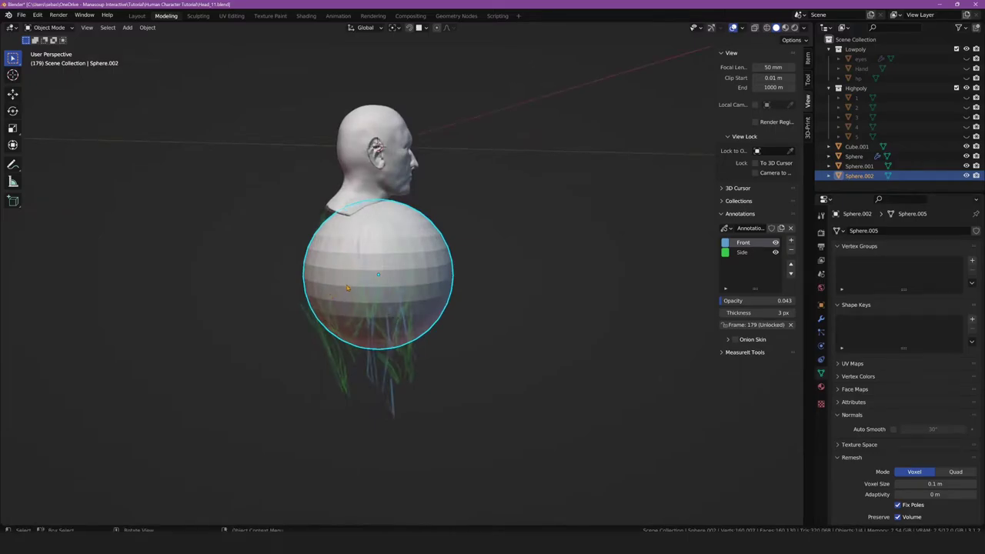
- Apply the sphere's scale with Ctrl+A
key(KP_3)
key(KP_1)
scroll(336, 290, up, 1)
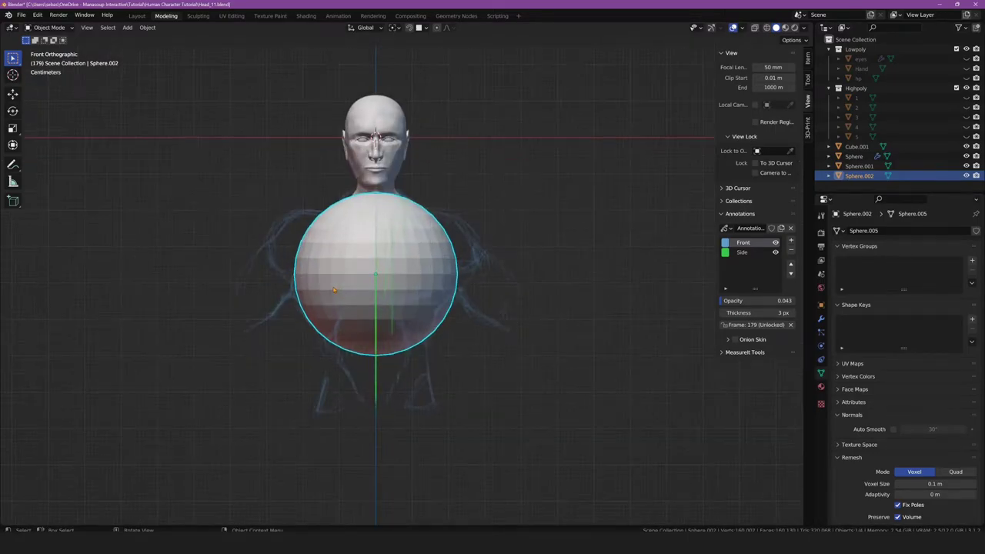
key(ctrl+a)
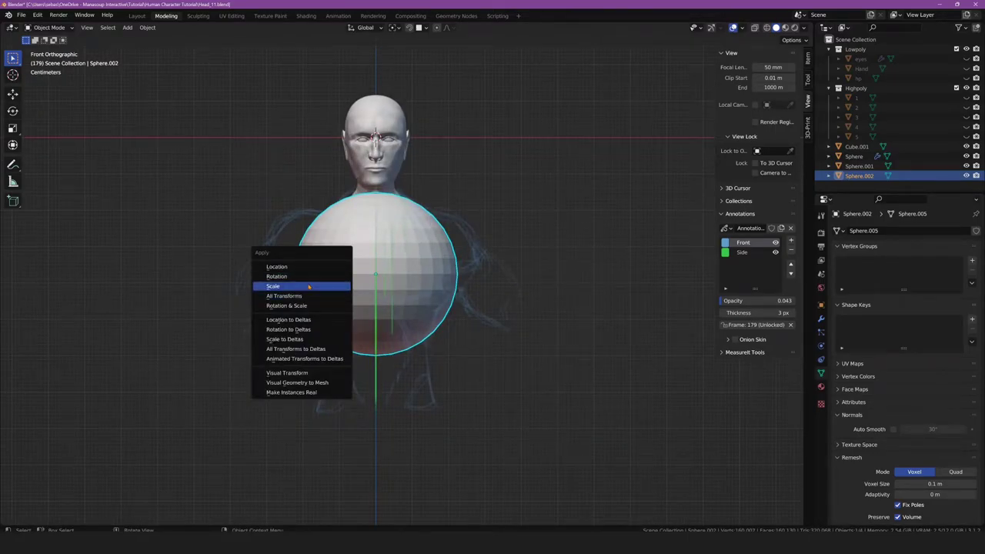
click(310, 286)
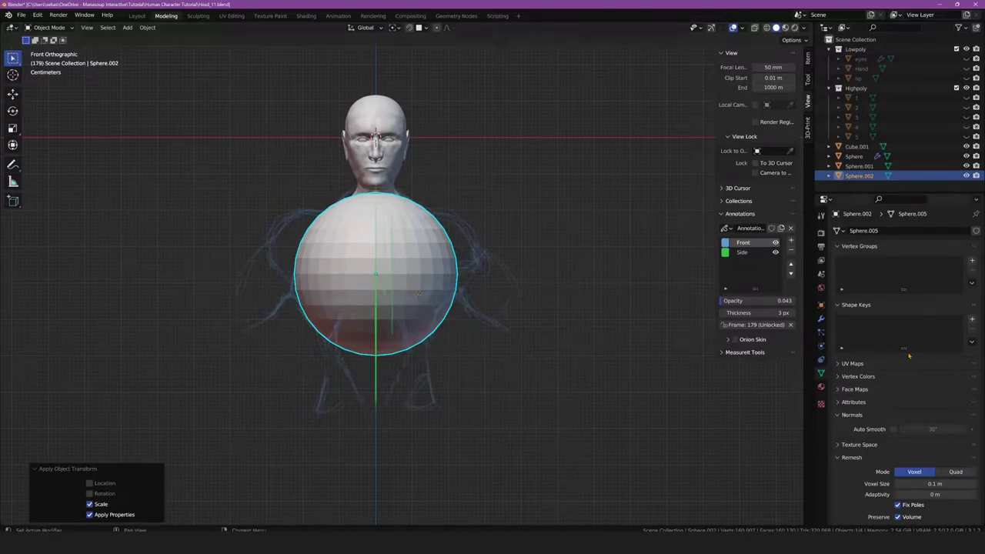
scroll(909, 355, down, 3)
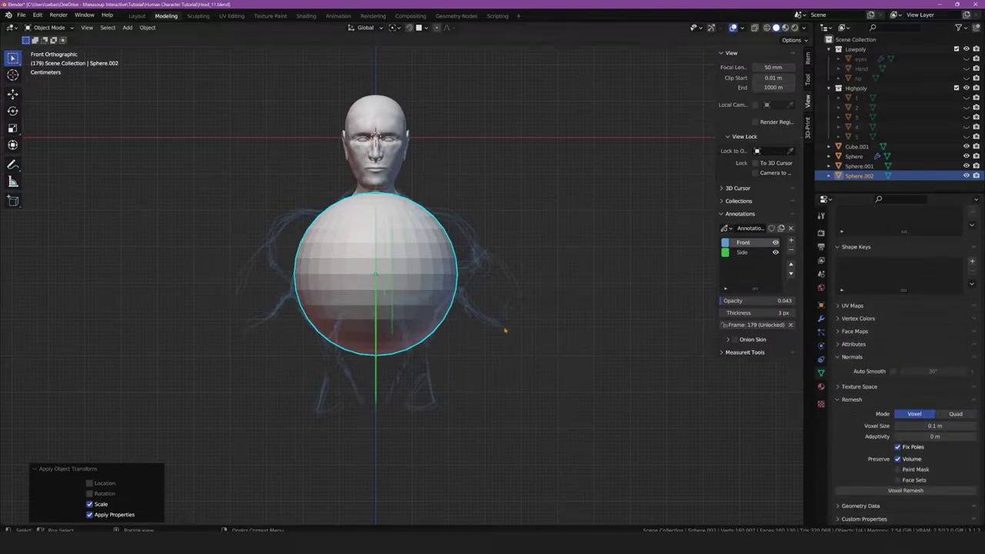
- Voxel-remesh the sphere at 0.05 m voxel size with Fix Poles and Volume on
click(367, 149)
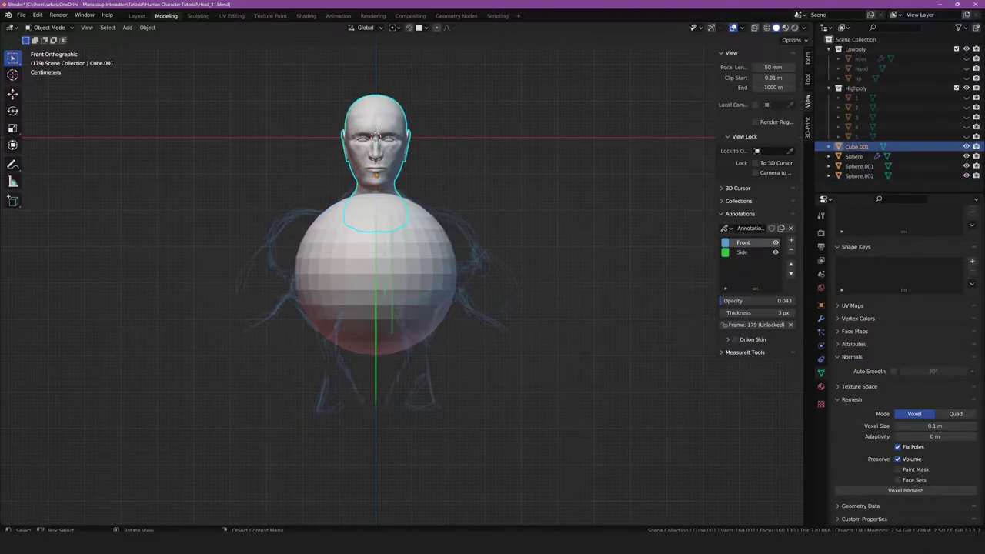
click(369, 271)
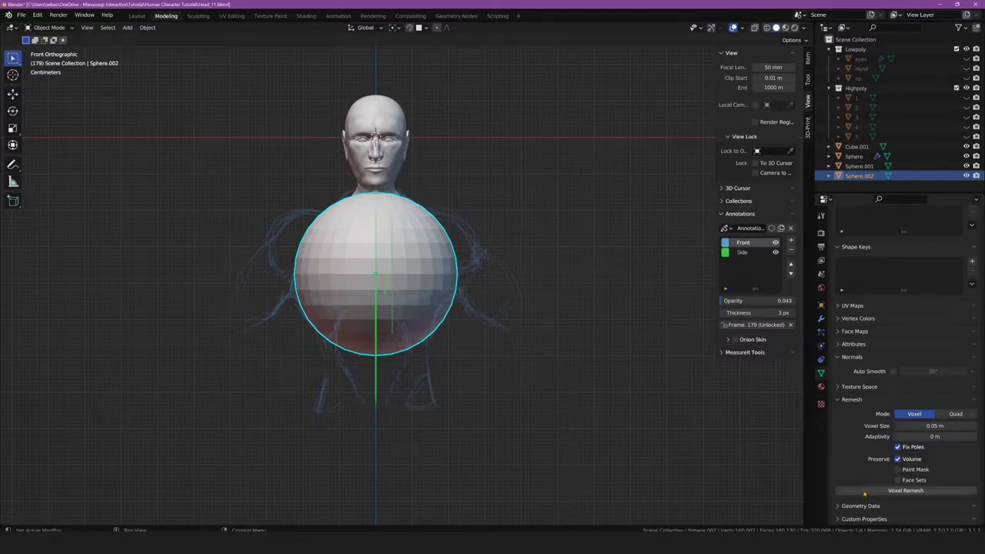
click(864, 492)
scroll(301, 232, up, 2)
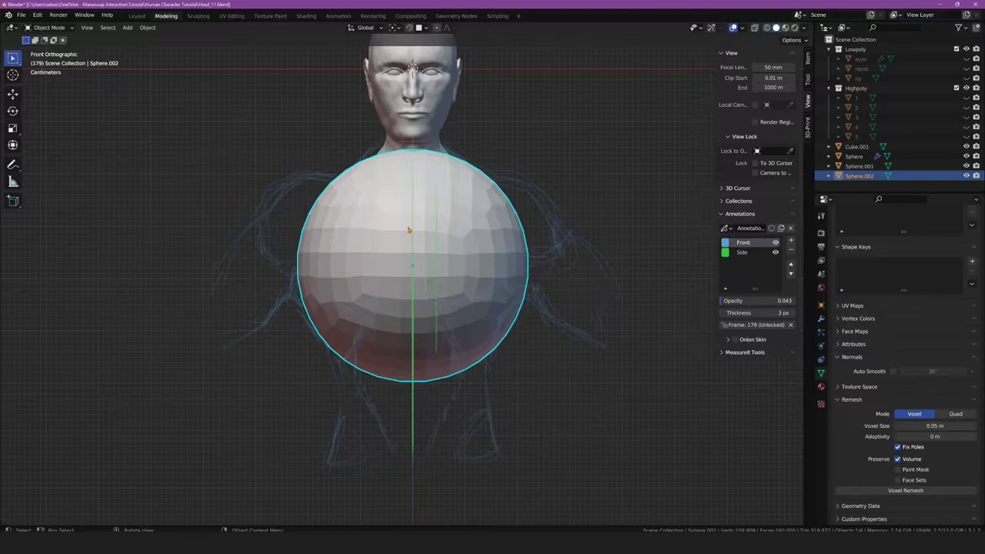
- Enter Sculpt Mode and pick the Grab brush at a 500 px radius
click(47, 29)
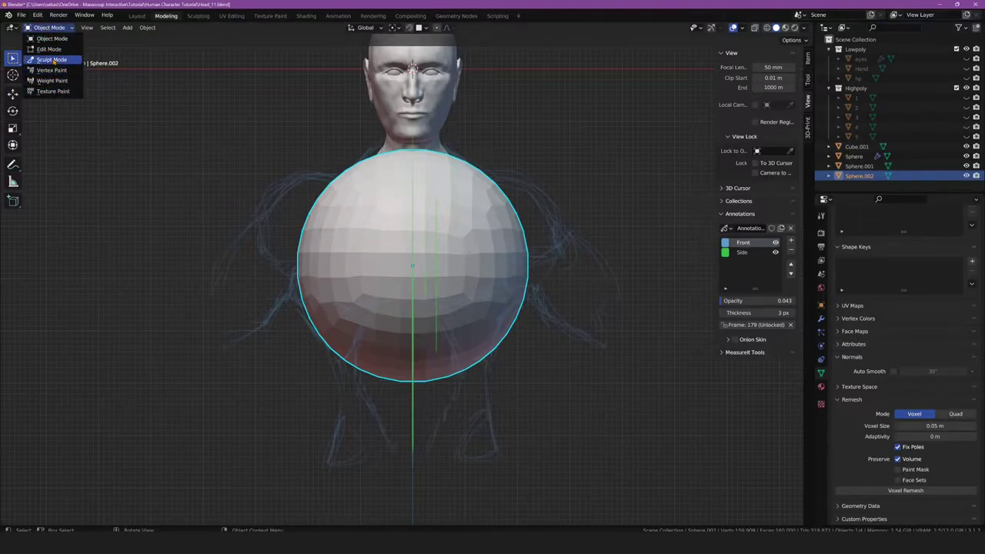
click(53, 60)
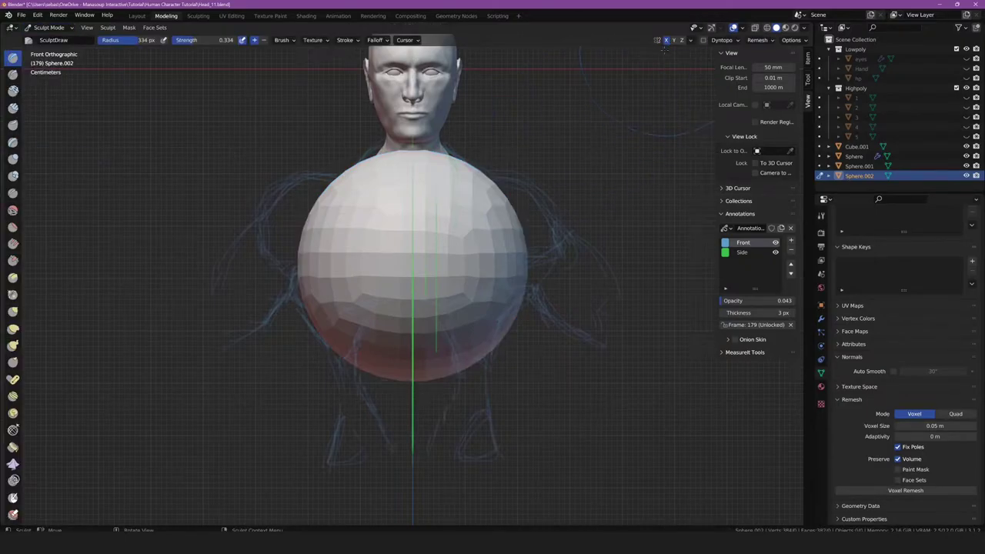
key(f)
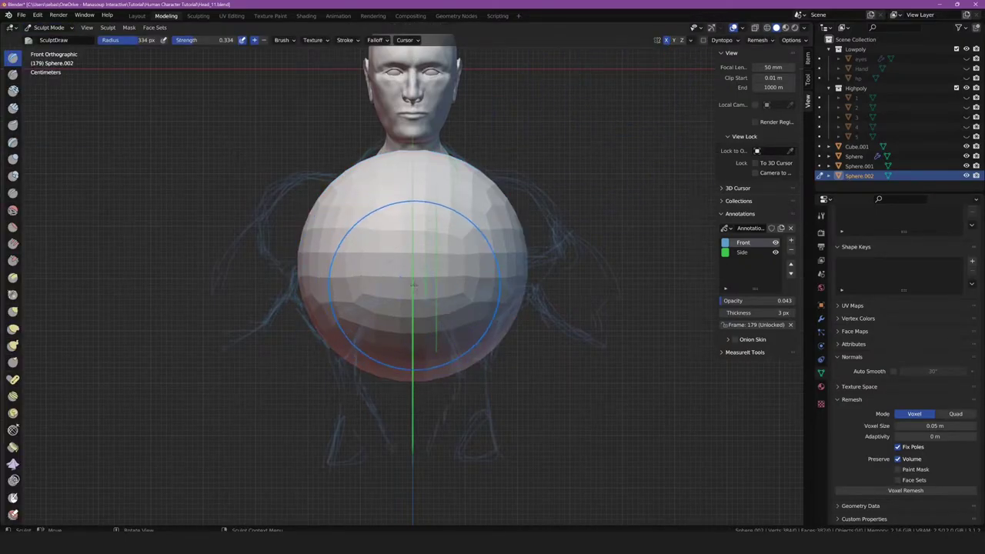
click(80, 367)
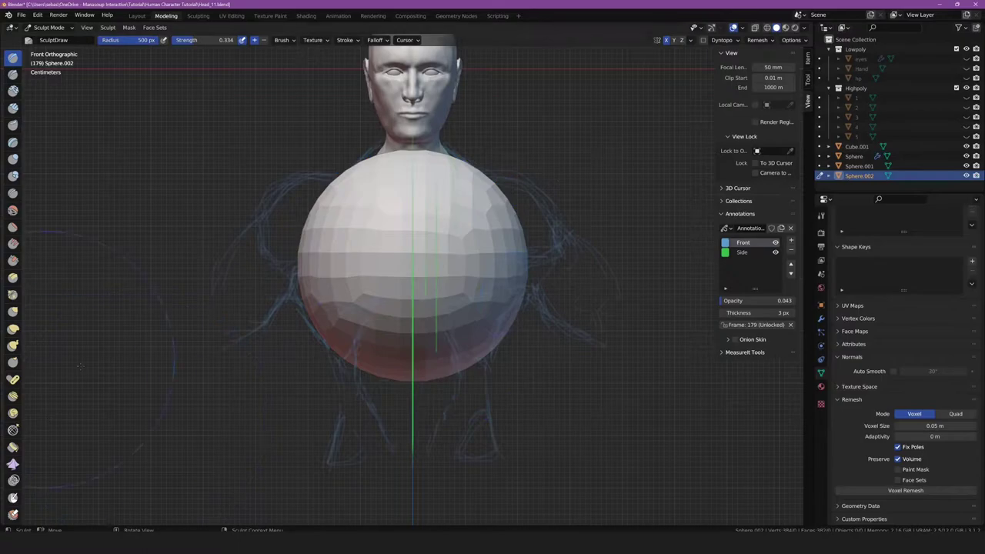
click(13, 311)
- Grab the sphere into a neck base, wide shoulders and inward-pulled sides
mouse_move(338, 341)
mouse_down()
mouse_move(312, 201)
mouse_move(220, 197)
mouse_up()
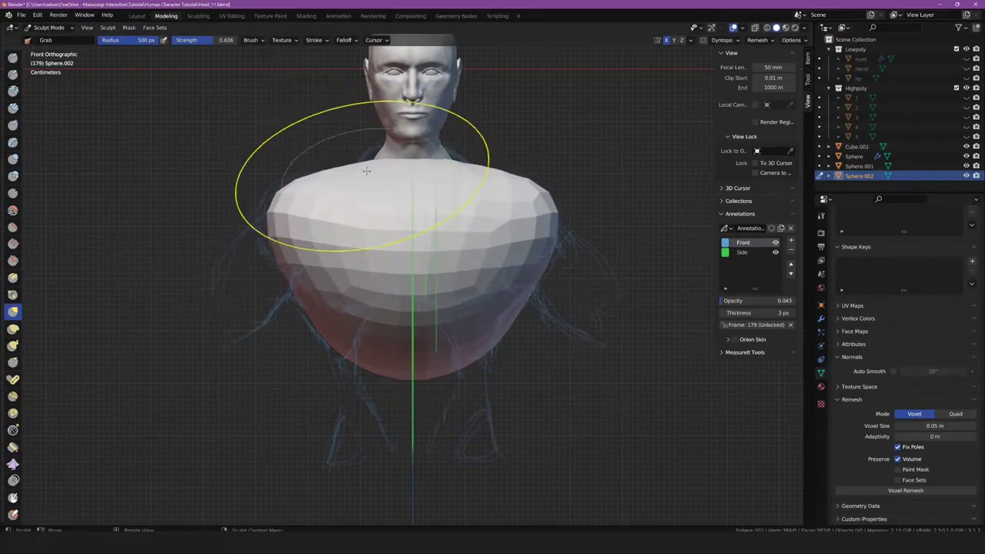
mouse_move(366, 171)
mouse_down()
mouse_move(395, 149)
mouse_move(334, 171)
mouse_up()
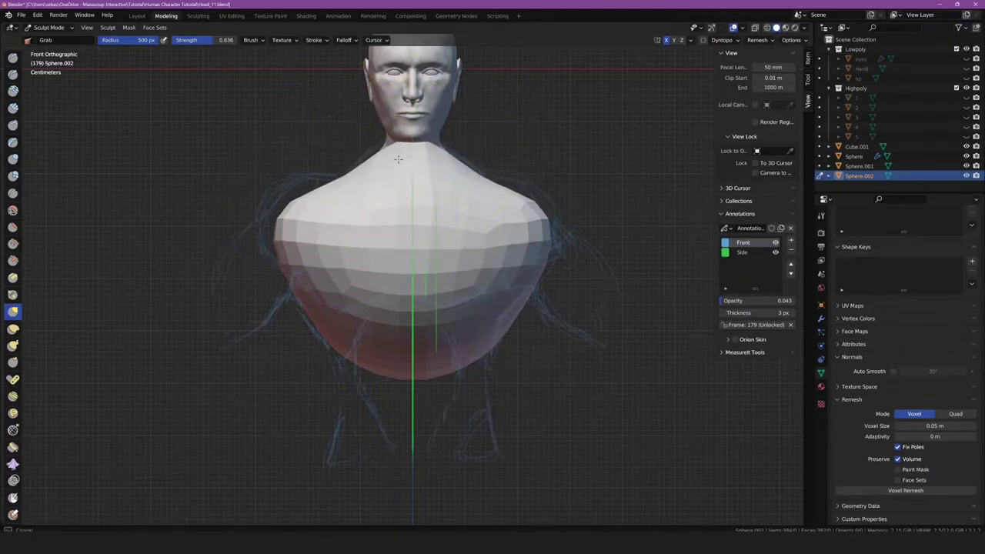
drag(397, 159, 241, 220)
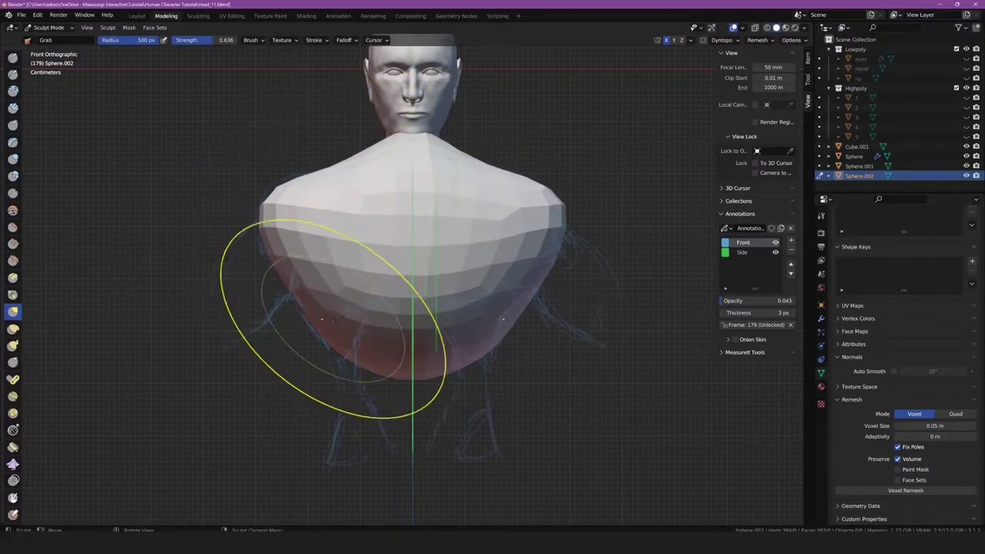
drag(418, 362, 413, 442)
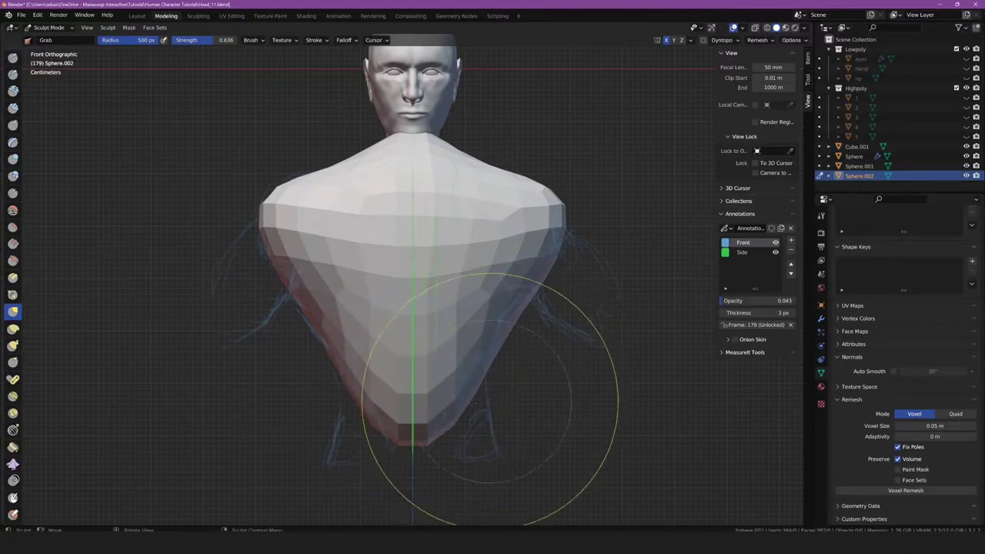
key(ctrl+z)
drag(472, 384, 477, 356)
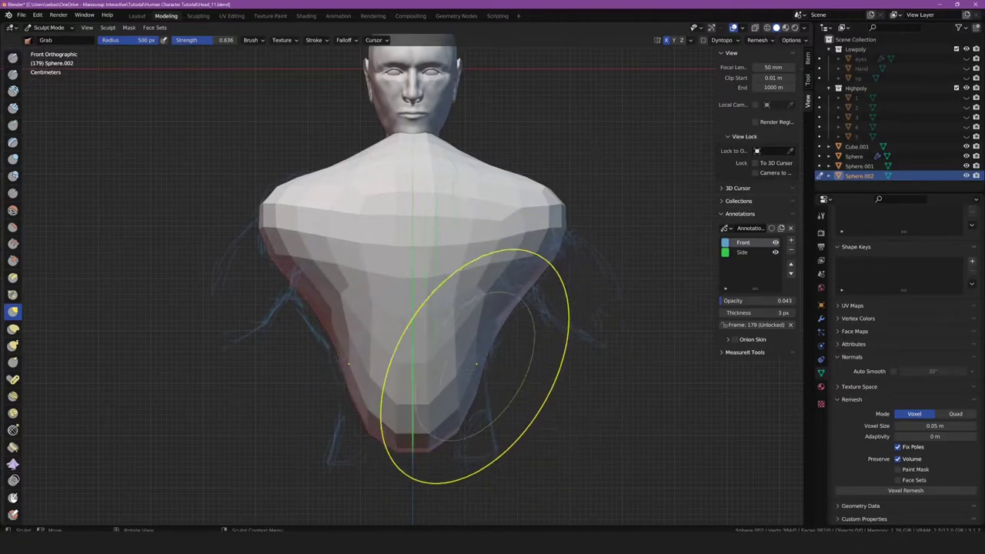
mouse_move(341, 330)
mouse_down()
mouse_move(263, 275)
mouse_move(269, 238)
mouse_move(307, 297)
mouse_up()
- In side view, push in the back, flatten the chest and belly, and lift the shoulder
drag(462, 254, 472, 285)
key(KP_3)
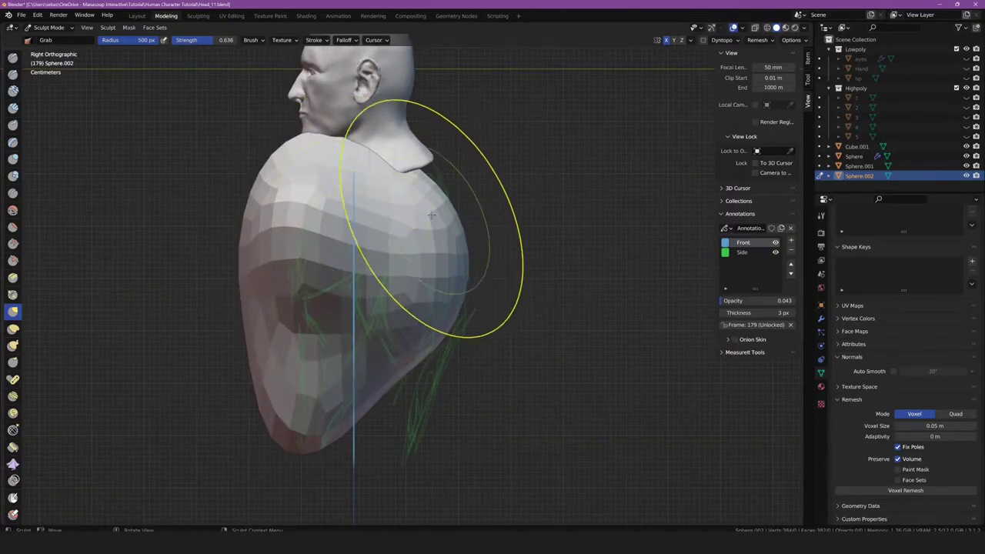
mouse_move(431, 216)
mouse_down()
mouse_move(385, 184)
mouse_move(311, 167)
mouse_move(330, 164)
mouse_move(319, 274)
mouse_move(341, 264)
mouse_up()
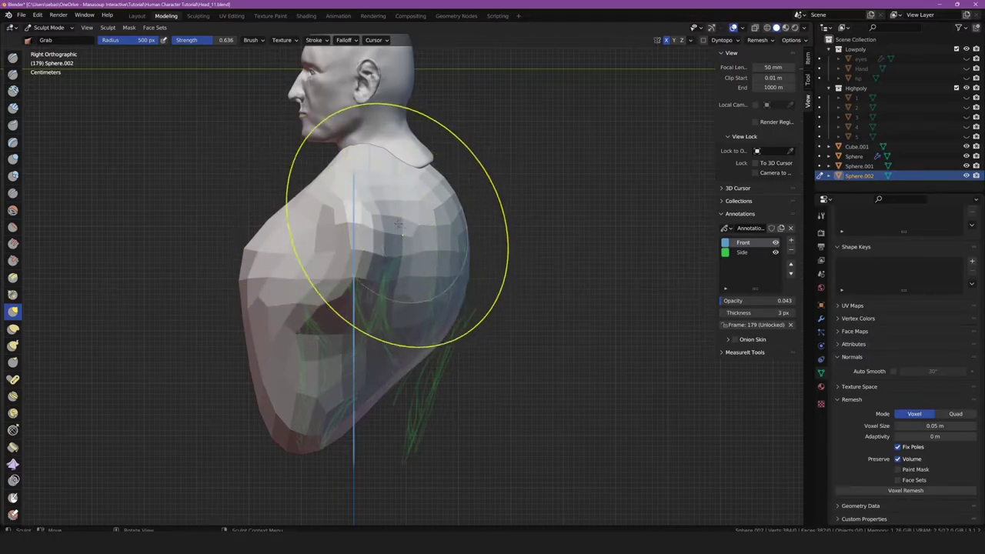
drag(450, 238, 431, 253)
drag(220, 330, 254, 330)
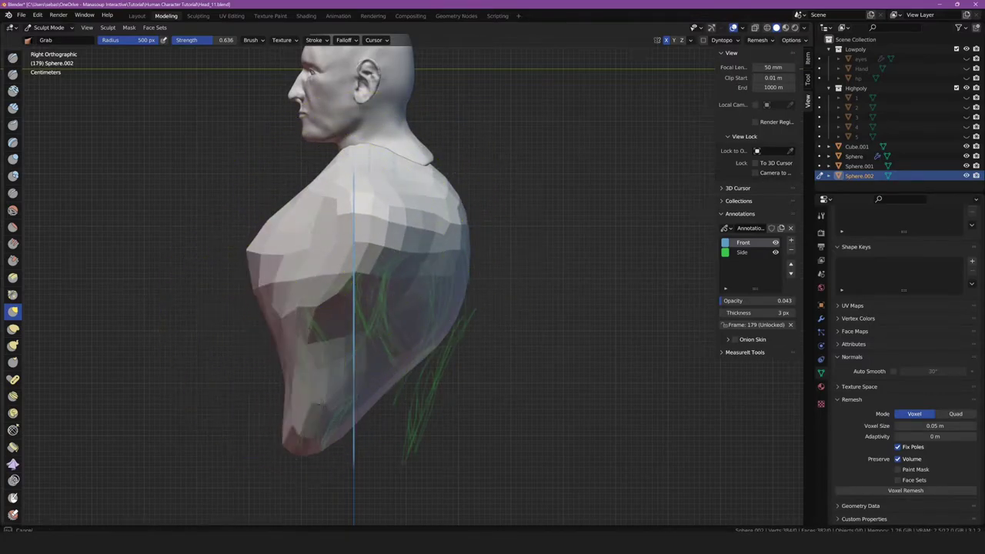
drag(254, 254, 296, 253)
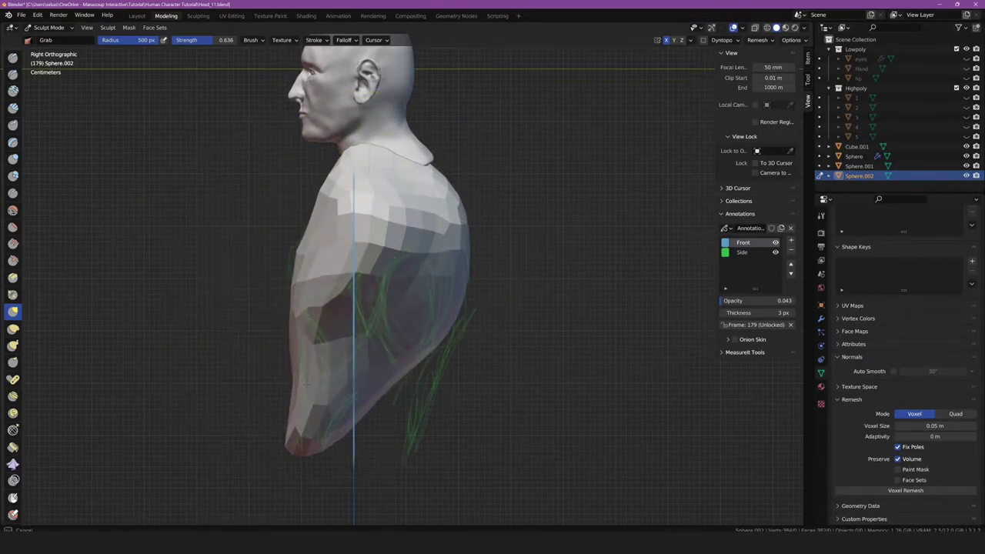
drag(306, 383, 308, 451)
mouse_move(308, 374)
mouse_down()
mouse_move(305, 390)
mouse_move(395, 454)
mouse_up()
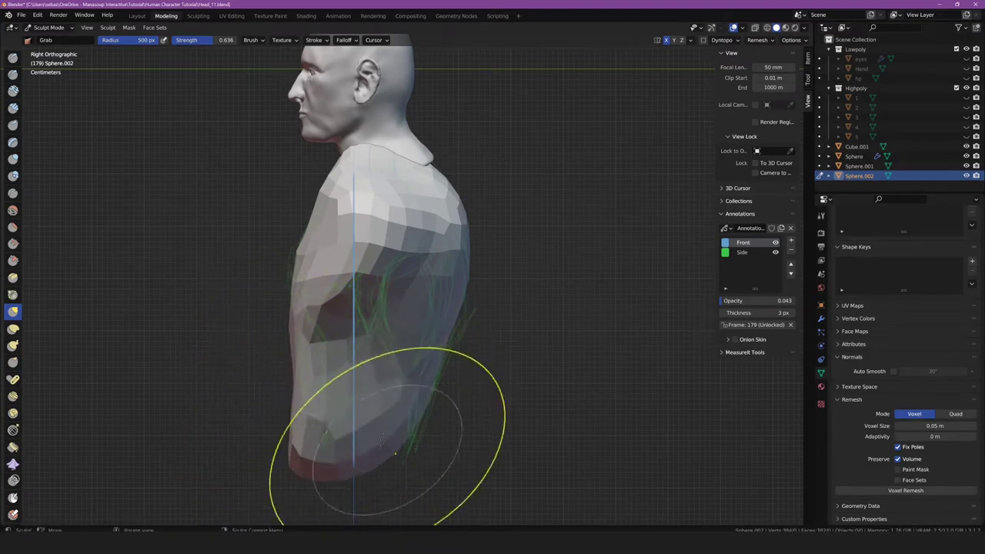
drag(418, 362, 456, 328)
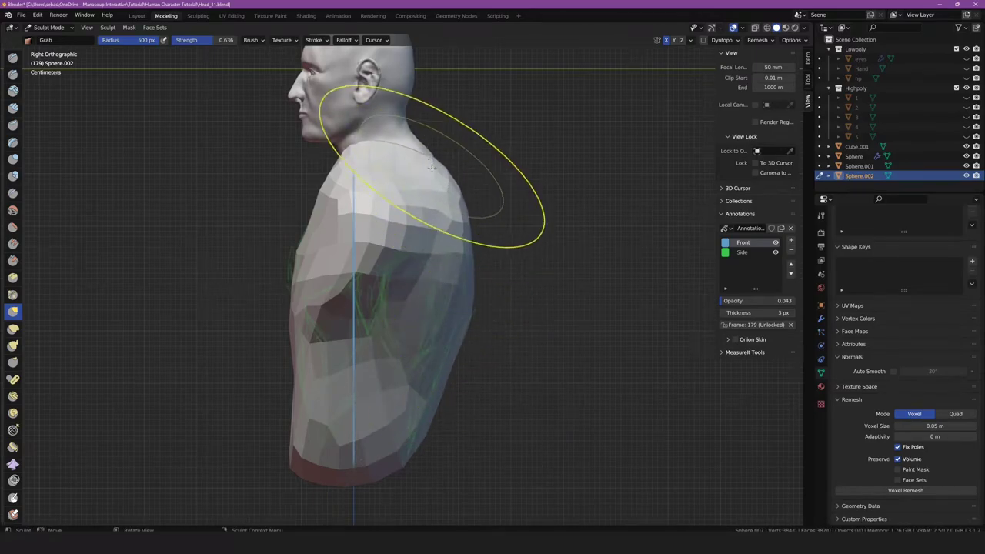
mouse_move(369, 143)
mouse_down()
mouse_move(342, 144)
mouse_move(336, 192)
mouse_move(374, 143)
mouse_move(420, 204)
mouse_up()
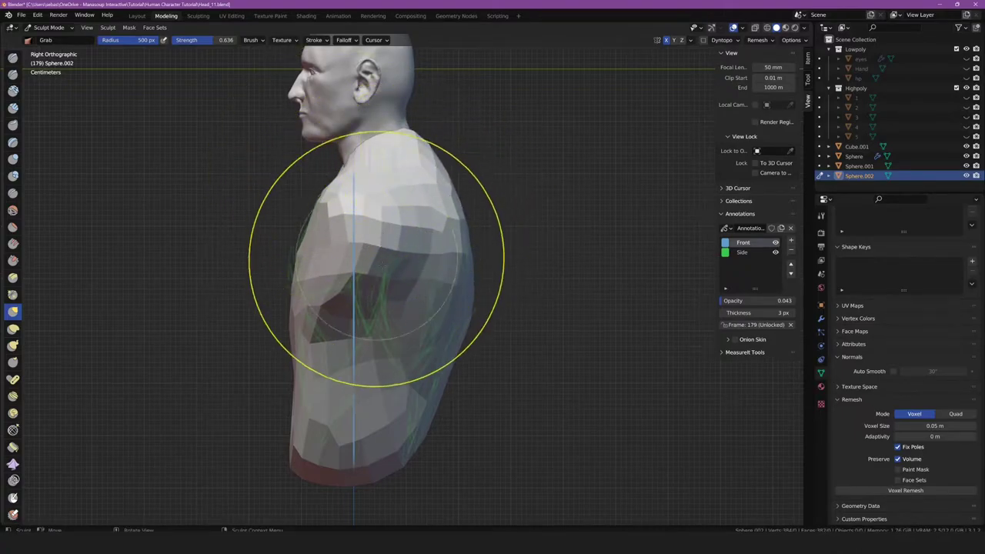
mouse_move(376, 258)
mouse_down()
mouse_move(378, 239)
mouse_move(429, 274)
mouse_move(400, 297)
mouse_up()
- At a 245 px brush, widen the lower torso into a squared-off base from the front
key(f)
click(356, 245)
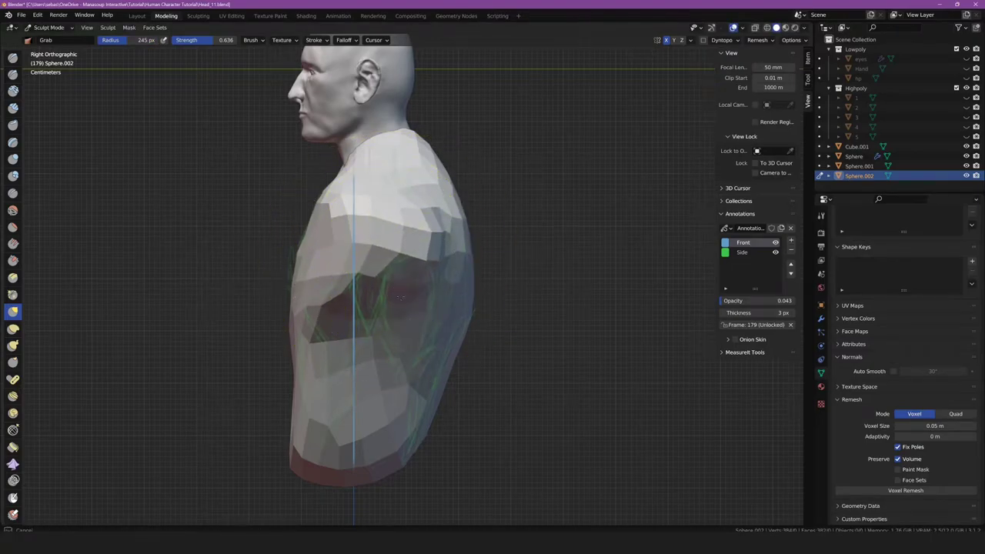
drag(354, 206, 353, 201)
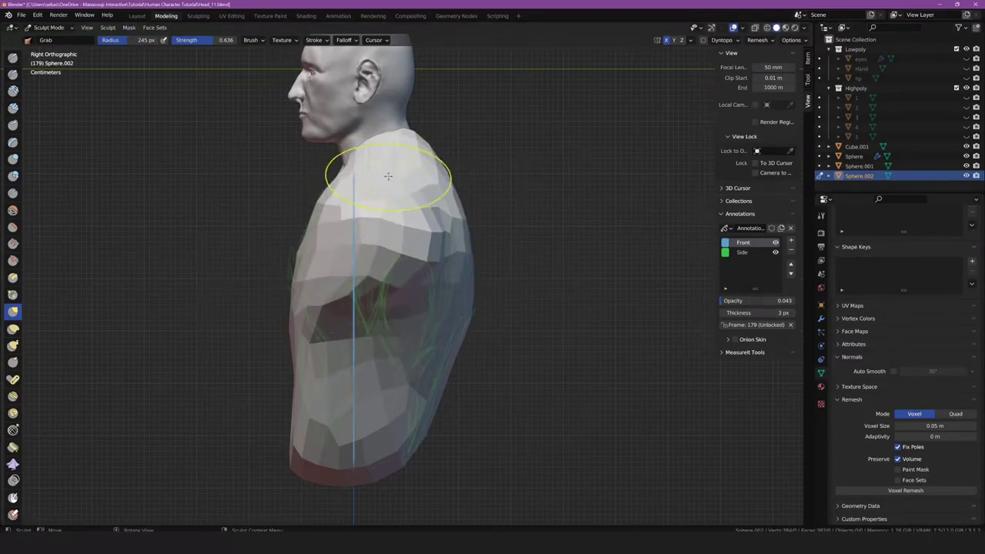
middle_drag(303, 308, 339, 310)
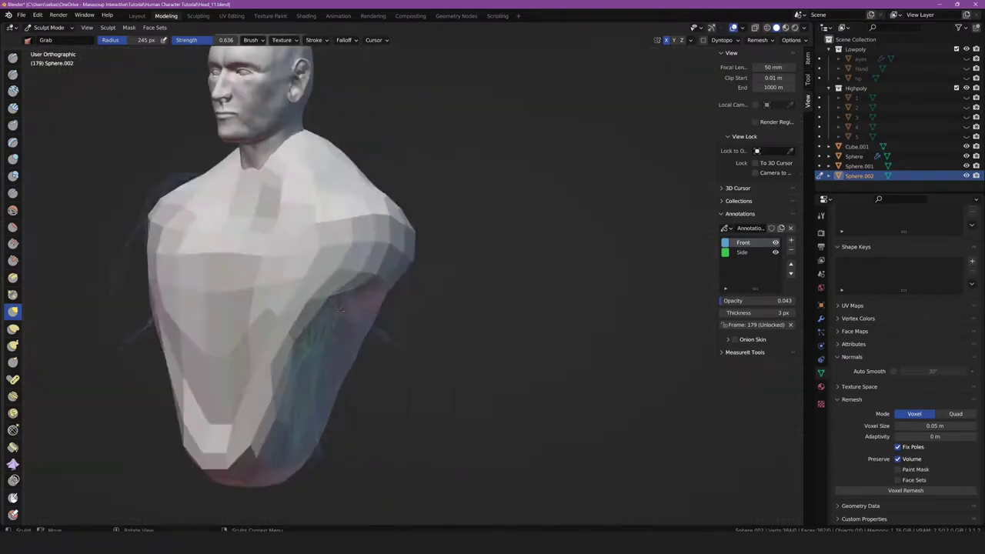
key(KP_1)
mouse_move(293, 329)
mouse_down()
mouse_move(307, 352)
mouse_move(297, 308)
mouse_up()
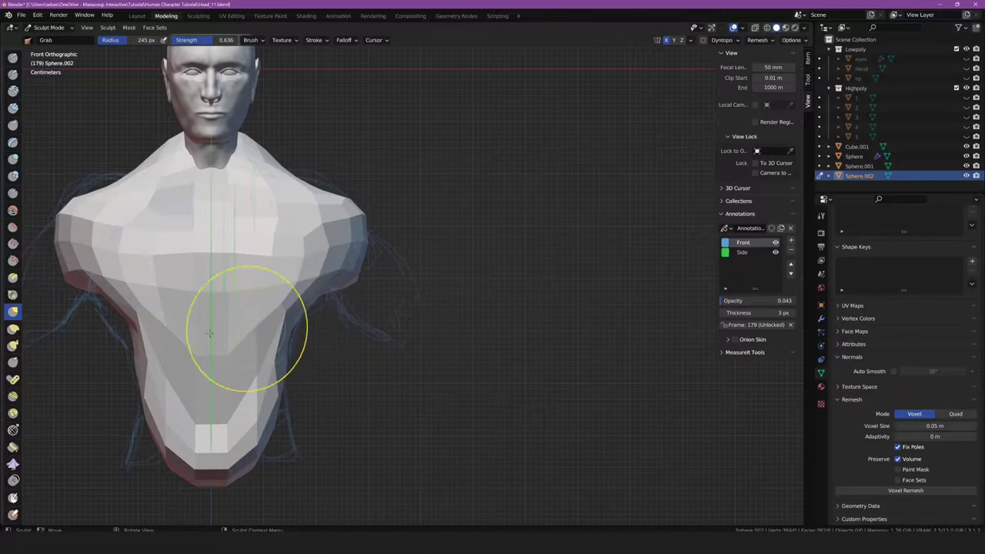
drag(209, 332, 254, 339)
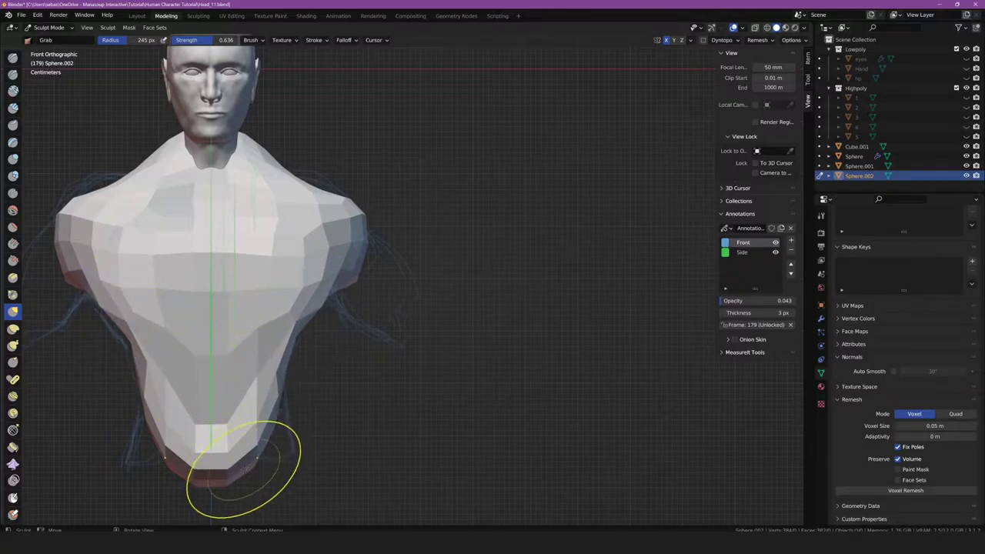
mouse_move(243, 468)
mouse_down()
mouse_move(223, 469)
mouse_move(296, 440)
mouse_up()
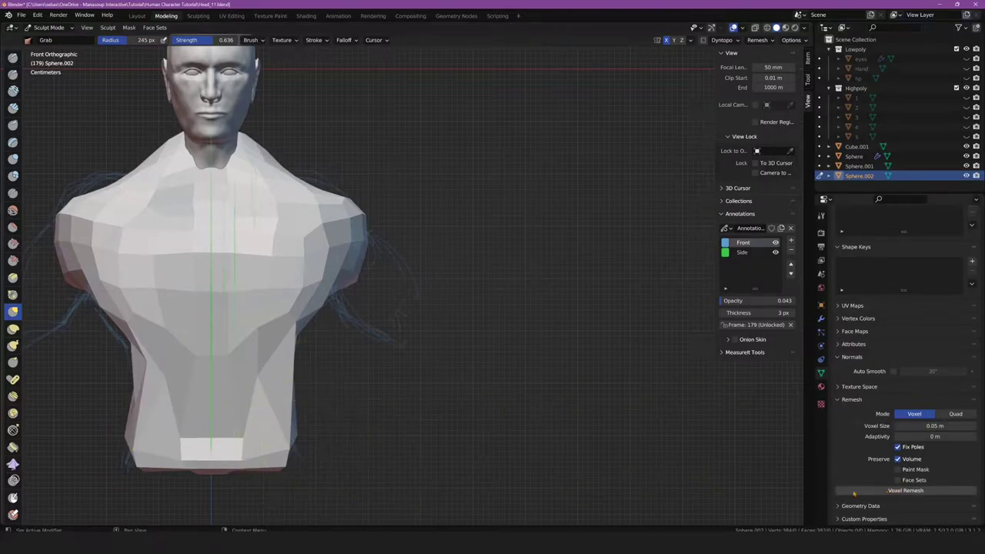
- Remesh at 0.05 m, then grab the armpits, bottom corners and shoulder slope into shape
click(882, 493)
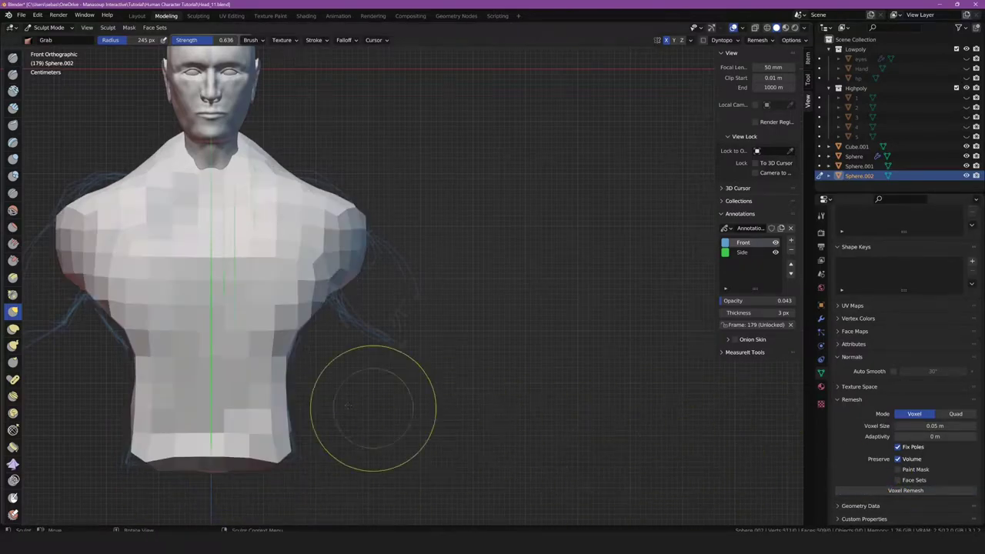
drag(327, 304, 310, 309)
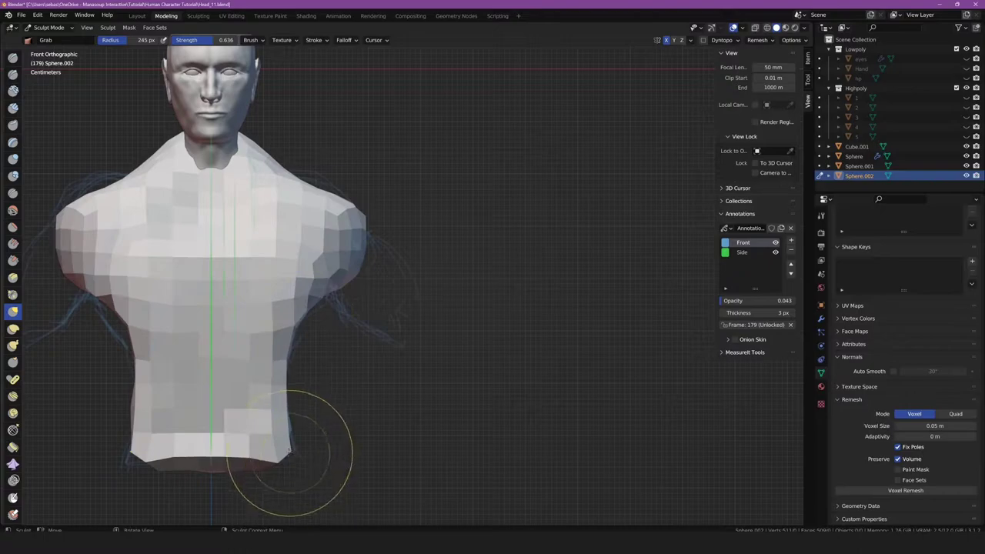
drag(308, 450, 303, 467)
drag(226, 450, 179, 411)
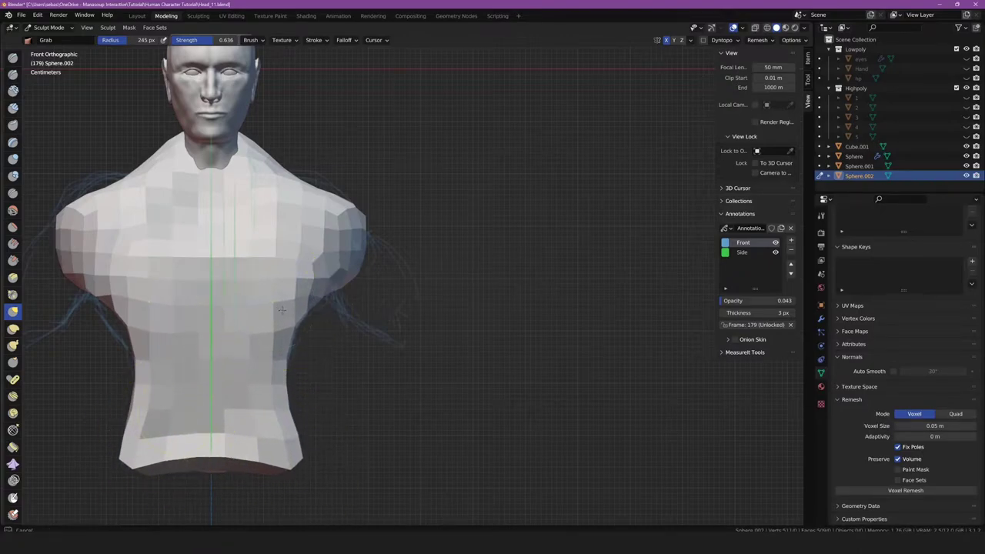
mouse_move(331, 277)
mouse_down()
mouse_move(340, 286)
mouse_move(359, 216)
mouse_up()
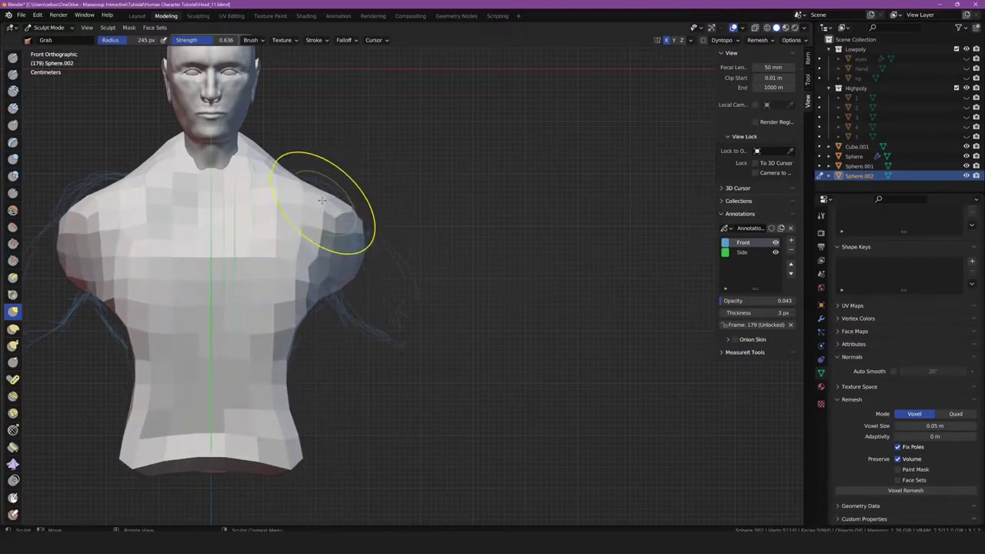
drag(307, 176, 311, 184)
- Reshape the front of the shoulder and chest from a side angle
scroll(311, 184, down, 5)
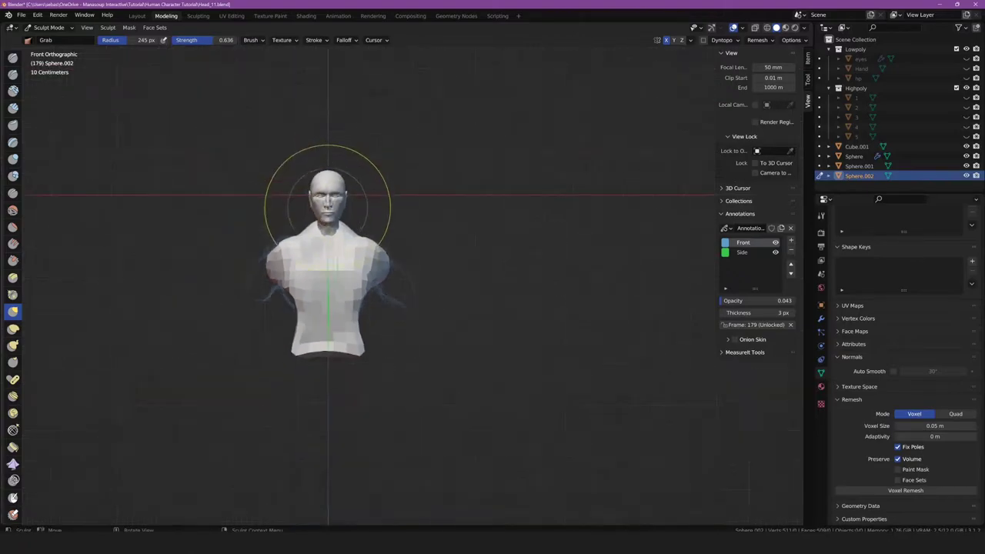
middle_drag(325, 198, 286, 171)
scroll(351, 231, up, 5)
middle_drag(352, 231, 227, 213)
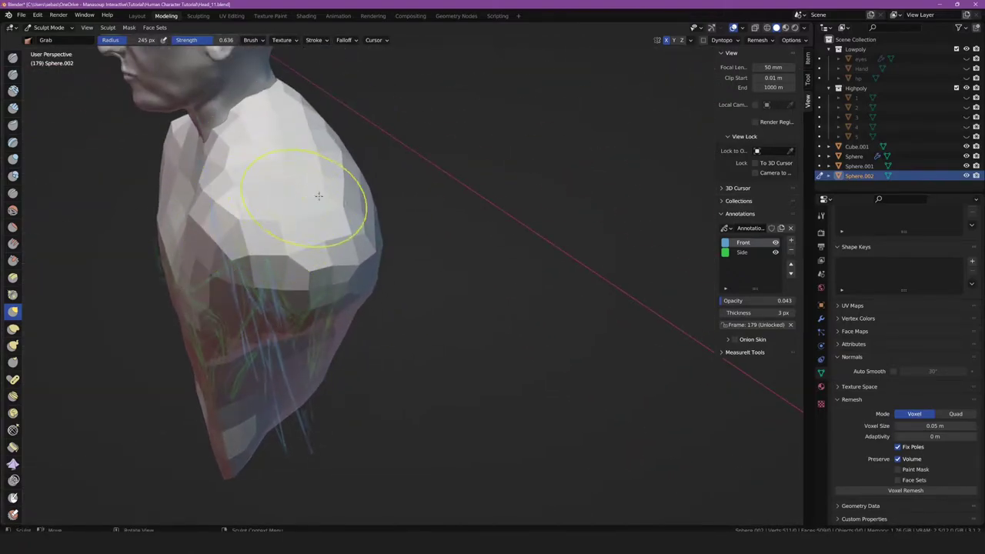
drag(264, 187, 238, 264)
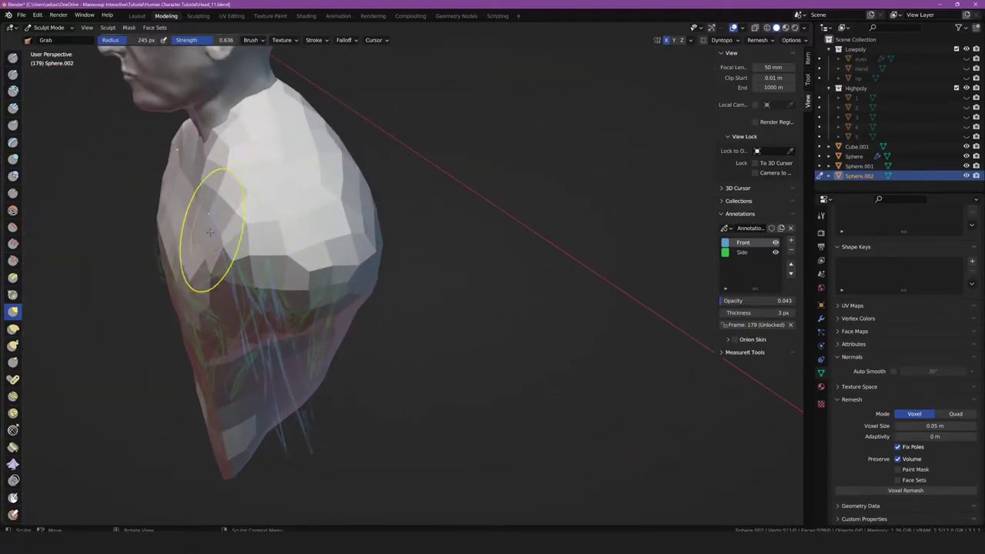
middle_drag(275, 253, 220, 231)
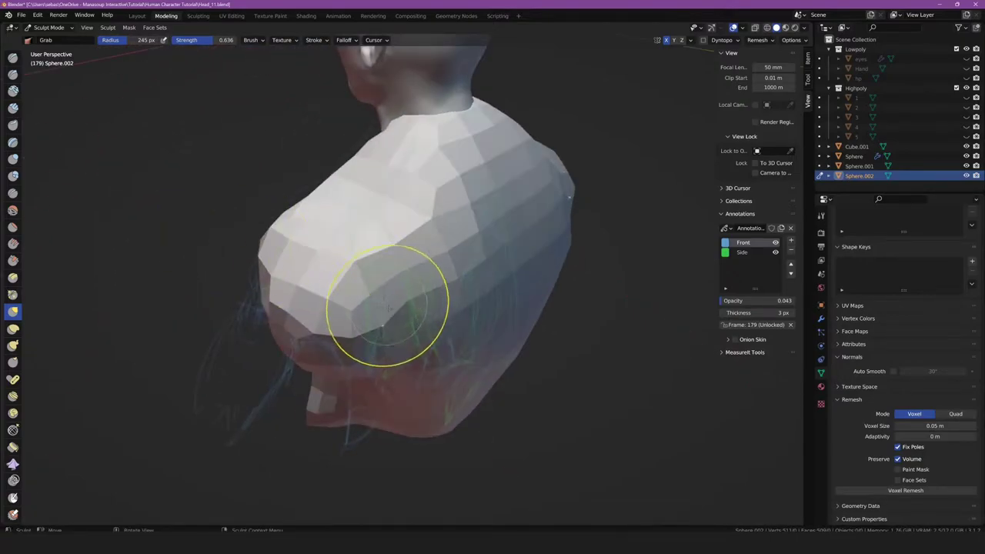
mouse_move(444, 218)
middle_down()
mouse_move(293, 285)
mouse_move(351, 362)
middle_up()
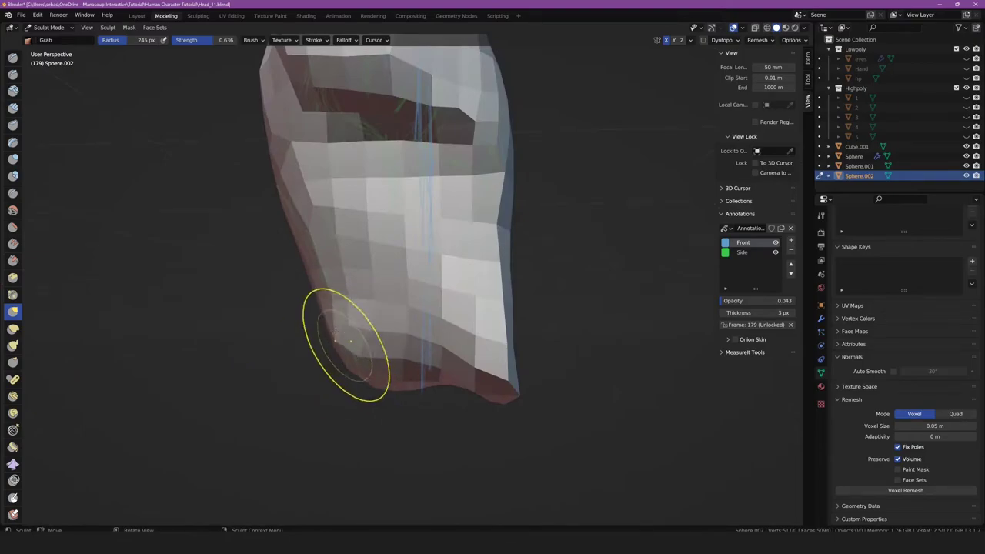
- Pull the top of the shoulder up toward the neck
key(KP_5)
scroll(367, 359, down, 5)
key(KP_3)
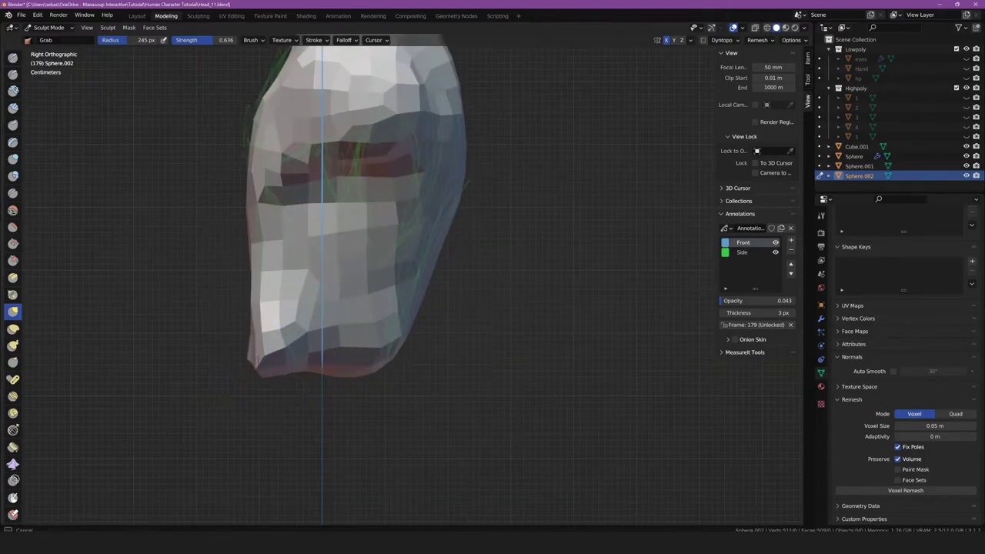
middle_drag(239, 365, 451, 183)
scroll(385, 231, up, 5)
middle_drag(385, 231, 354, 254)
mouse_move(338, 146)
middle_down()
mouse_move(365, 131)
mouse_move(260, 216)
mouse_move(281, 186)
mouse_move(264, 177)
middle_up()
scroll(261, 216, up, 4)
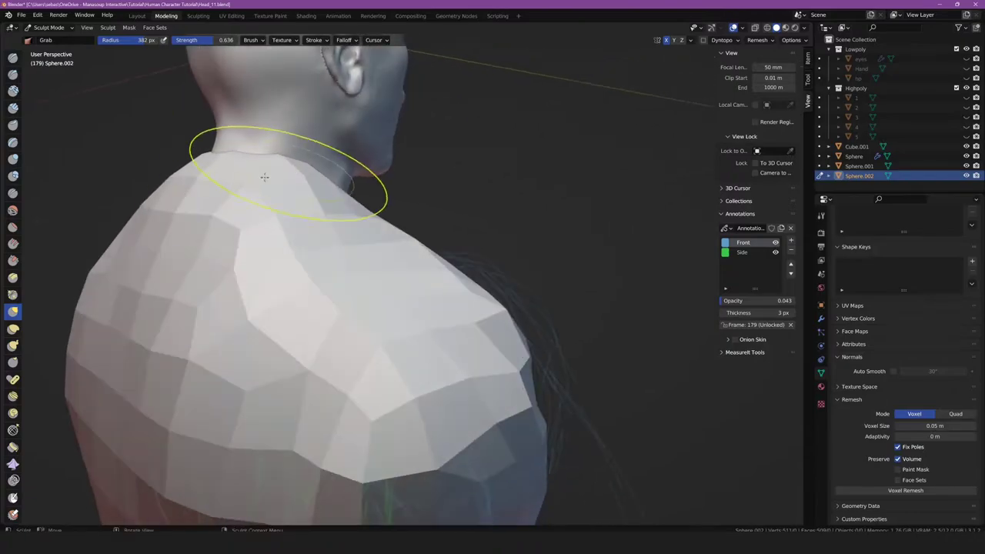
drag(222, 160, 232, 124)
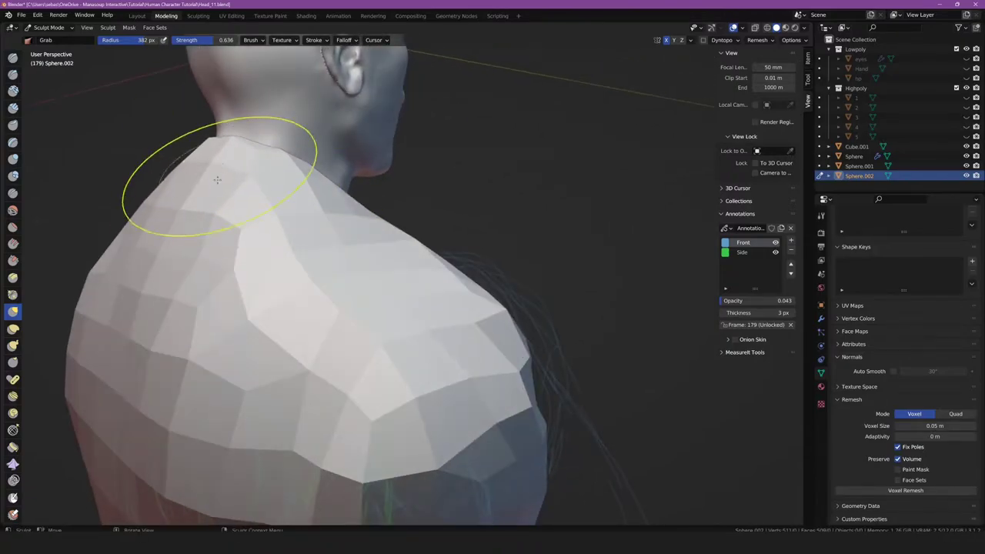
- Pull the chest front forward and round the upper chest and shoulder
mouse_move(217, 180)
middle_down()
mouse_move(149, 208)
mouse_move(165, 241)
mouse_move(462, 269)
mouse_move(383, 290)
mouse_move(362, 331)
middle_up()
scroll(165, 241, down, 5)
scroll(467, 271, up, 2)
scroll(341, 362, down, 3)
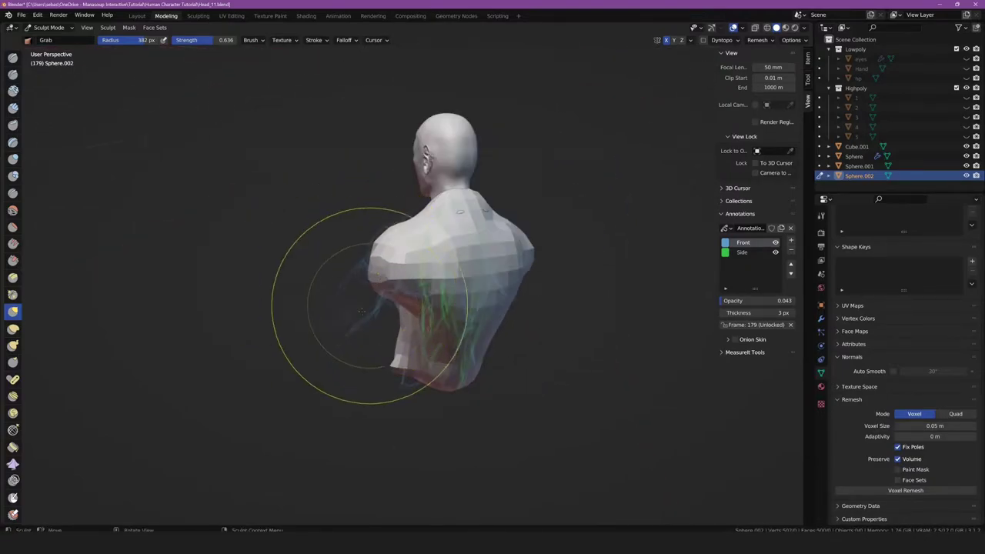
middle_drag(341, 362, 386, 336)
scroll(386, 337, up, 4)
scroll(428, 395, up, 2)
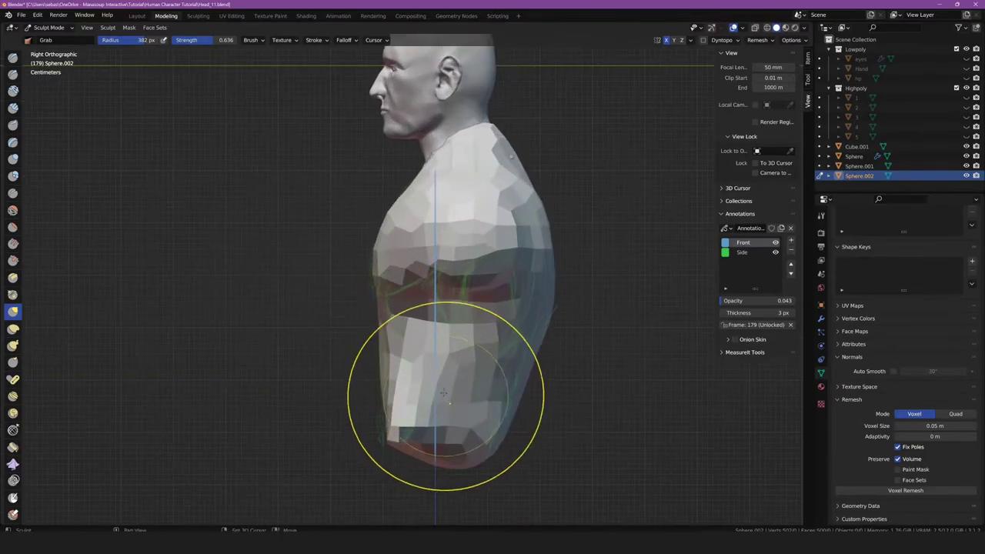
scroll(462, 385, up, 1)
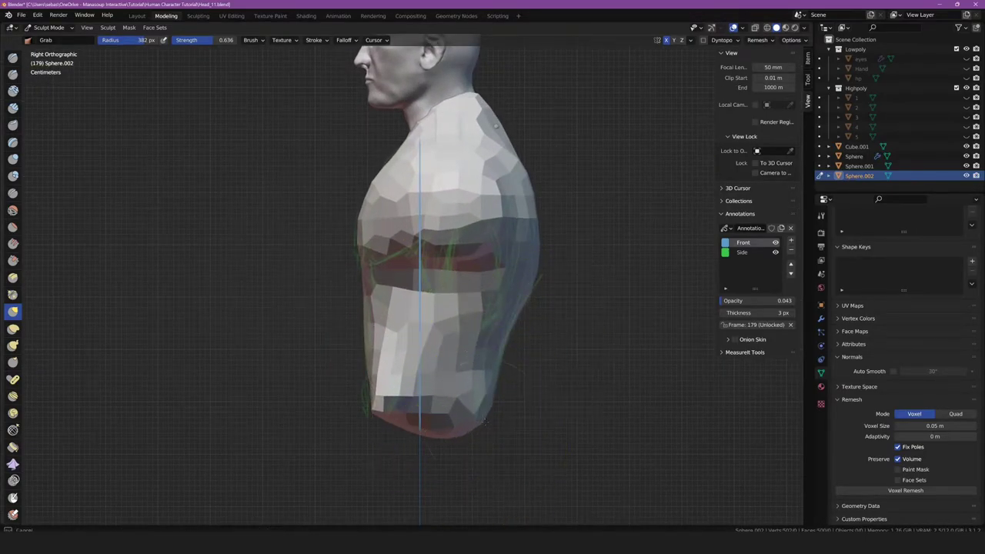
mouse_move(362, 339)
mouse_down()
mouse_move(356, 246)
mouse_move(347, 259)
mouse_up()
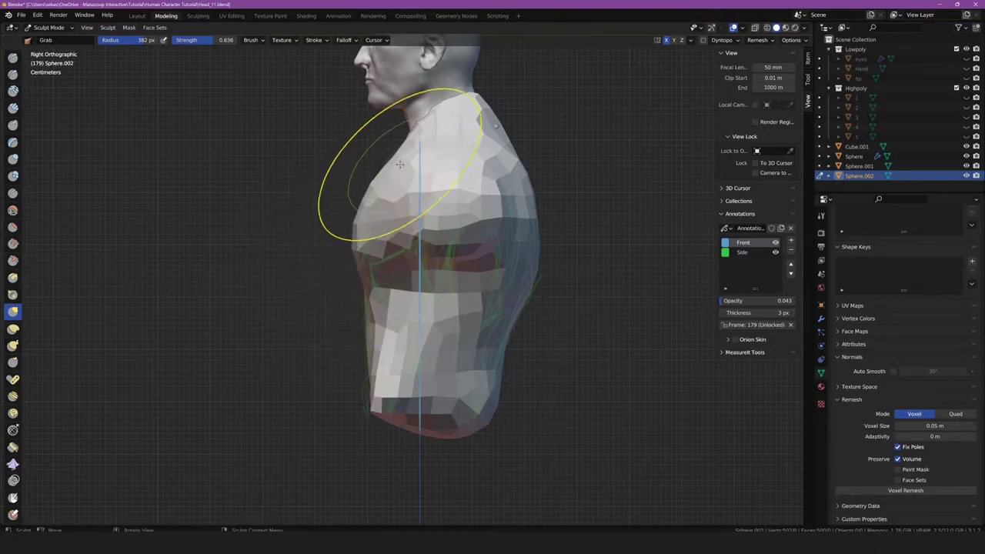
mouse_move(406, 176)
mouse_down()
mouse_move(410, 190)
mouse_move(400, 149)
mouse_up()
key(KP_1)
scroll(400, 149, down, 2)
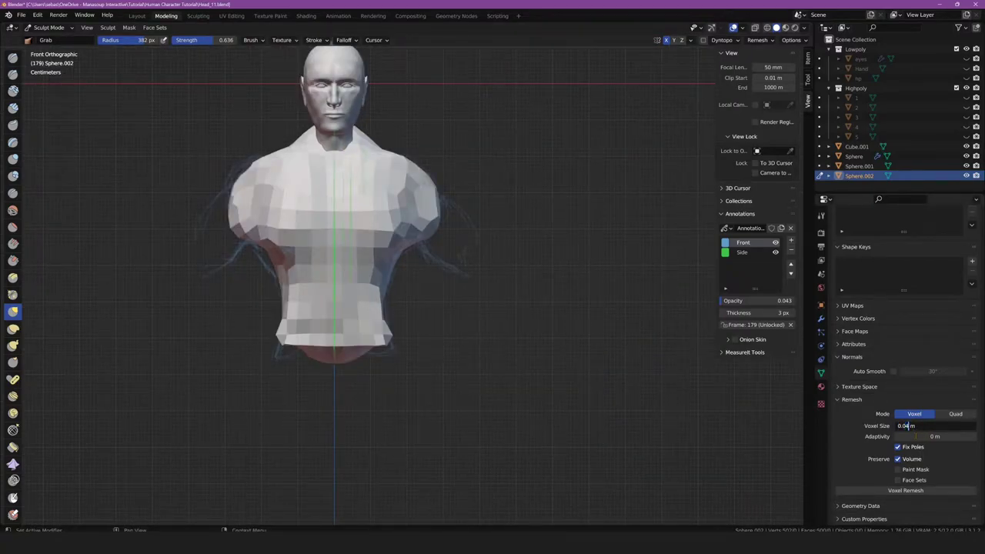
- Remesh at 0.04 m and pull the right shoulder outward with a 233 px brush
click(899, 490)
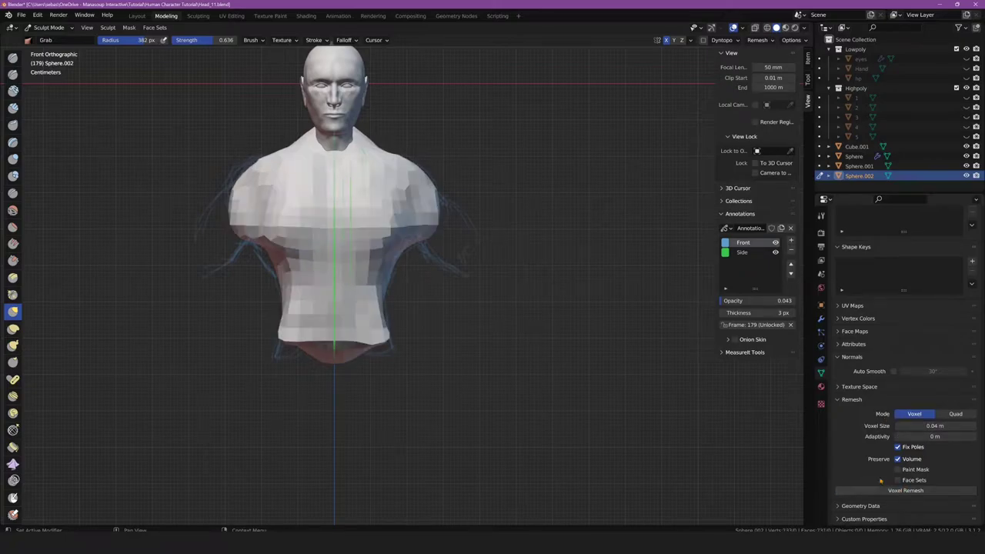
scroll(429, 230, up, 2)
mouse_move(468, 136)
mouse_down()
mouse_move(428, 153)
mouse_move(425, 274)
mouse_up()
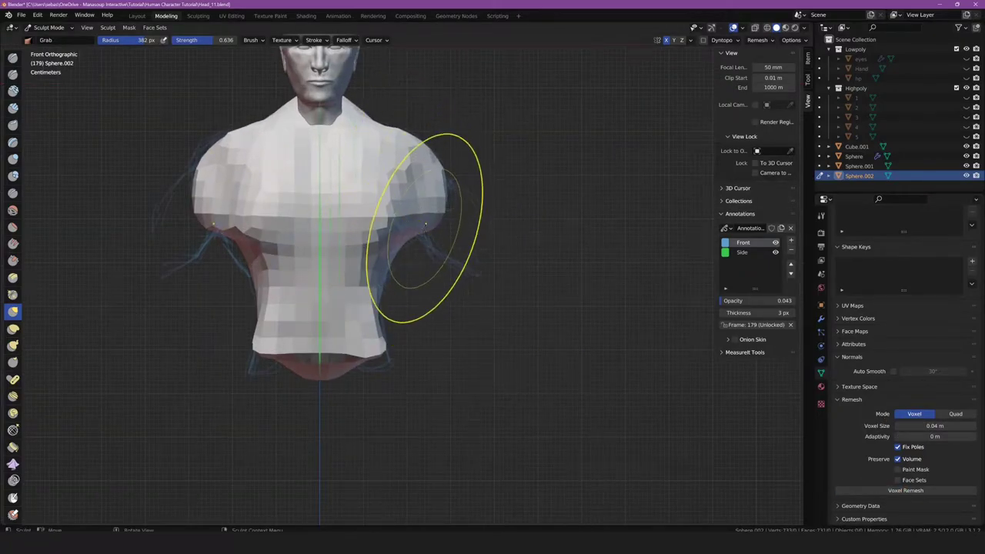
key(f)
click(408, 266)
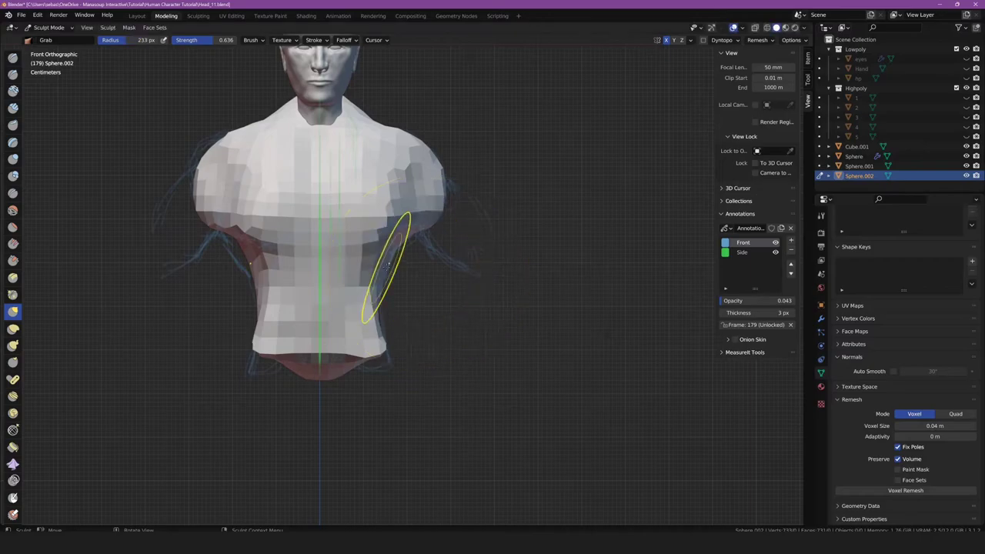
scroll(396, 264, up, 2)
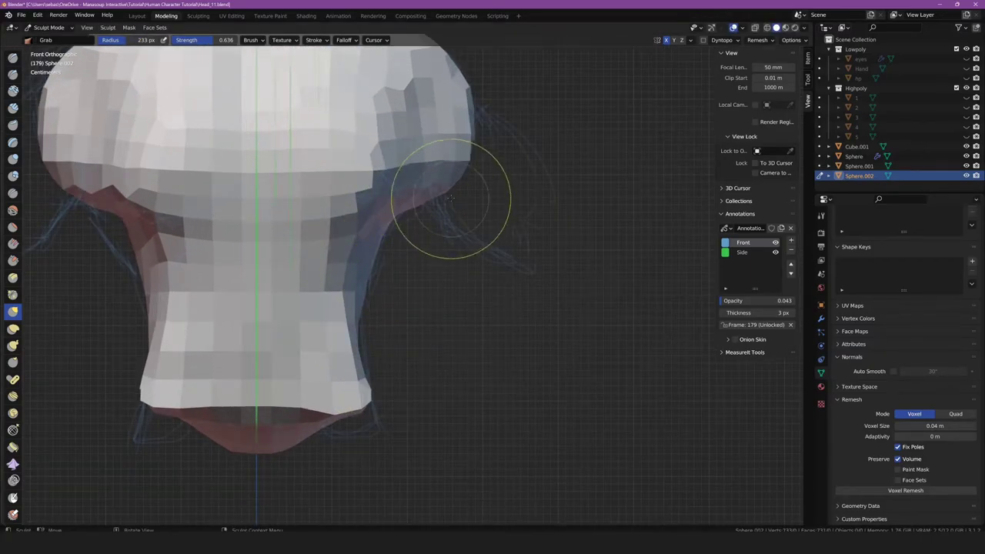
drag(448, 194, 472, 176)
- Narrow and round the torso's lower edge from the front and side
mouse_move(473, 176)
middle_down()
mouse_move(417, 261)
mouse_move(473, 231)
mouse_move(288, 285)
mouse_move(546, 308)
mouse_move(584, 346)
middle_up()
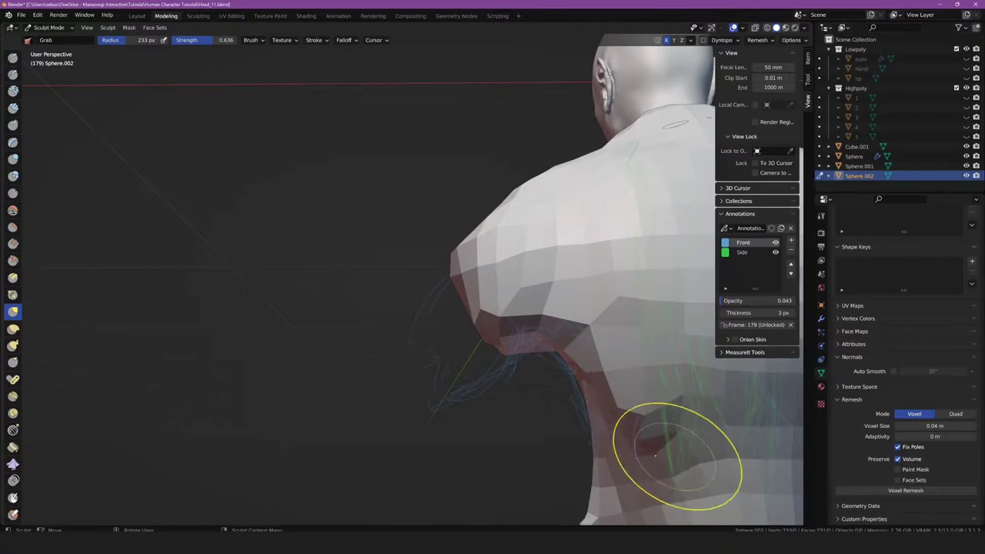
mouse_move(659, 451)
middle_down()
mouse_move(715, 431)
mouse_move(472, 285)
middle_up()
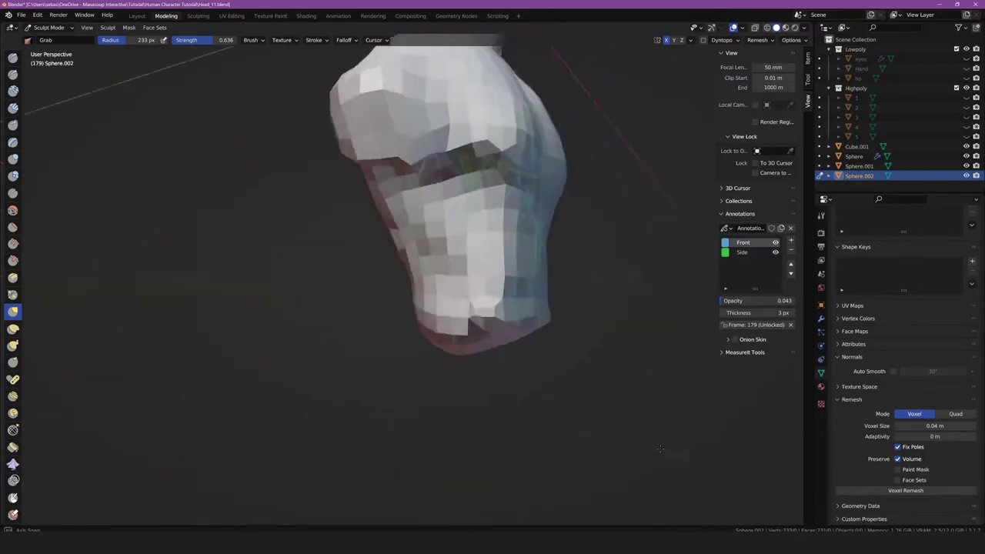
middle_drag(518, 336, 447, 323)
drag(450, 327, 514, 336)
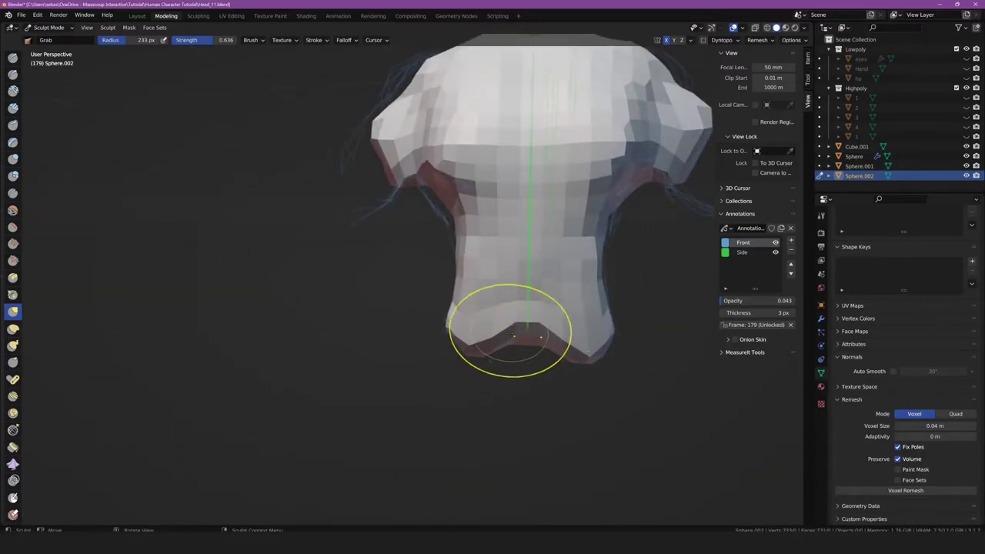
middle_drag(512, 322, 655, 351)
drag(654, 352, 648, 369)
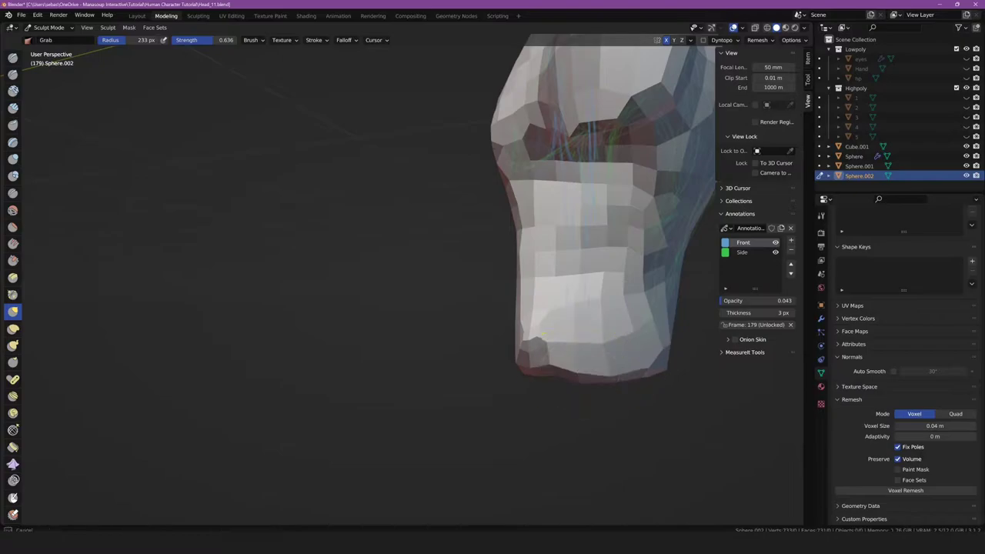
mouse_move(649, 369)
middle_down()
mouse_move(456, 351)
mouse_move(536, 371)
mouse_move(413, 318)
mouse_move(433, 367)
middle_up()
scroll(526, 373, down, 5)
- With a 498 px brush, extend the shoulder down and outward into a rounded bulge
key(KP_1)
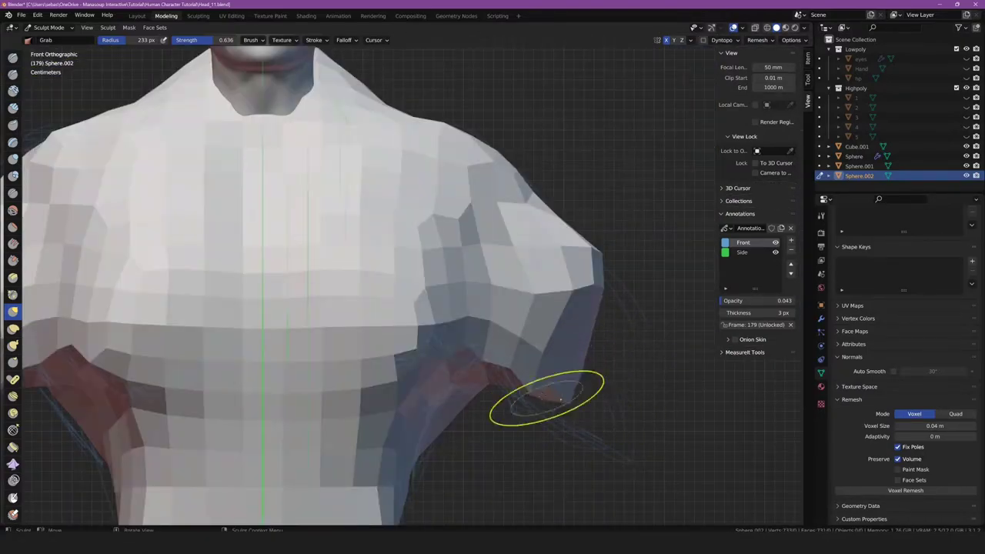
key(f)
click(639, 374)
mouse_move(597, 308)
mouse_down()
mouse_move(578, 289)
mouse_move(549, 374)
mouse_up()
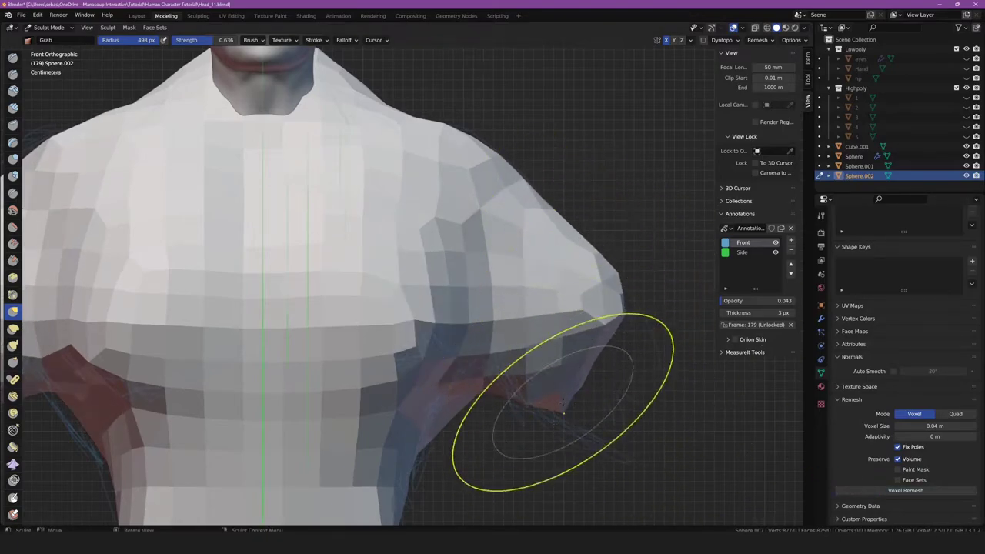
mouse_move(638, 352)
mouse_down()
mouse_move(549, 440)
mouse_move(486, 394)
mouse_up()
- Shrink the brush to 179 px and pull the lower torso down and left
scroll(506, 373, down, 3)
middle_drag(506, 374, 374, 351)
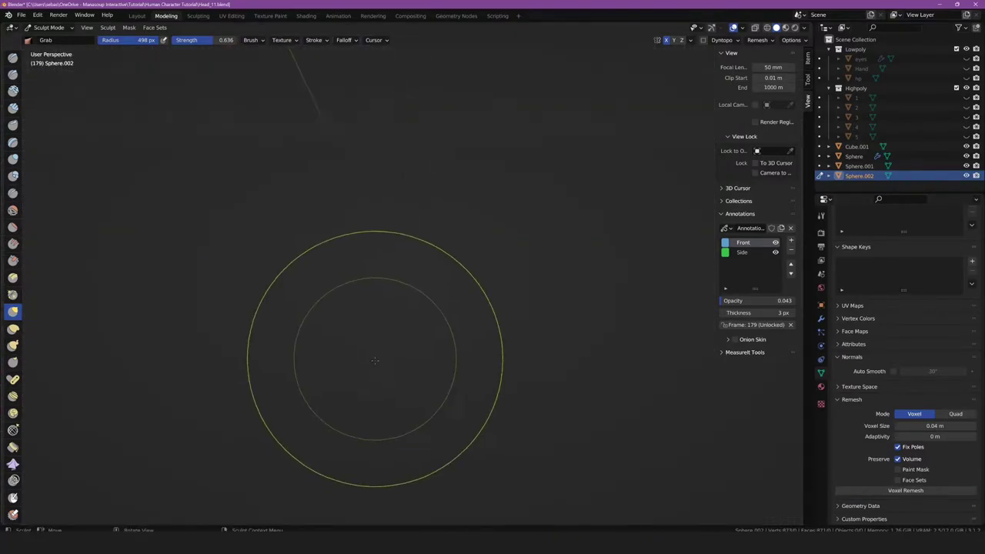
scroll(373, 351, up, 3)
middle_drag(461, 354, 378, 355)
key(f)
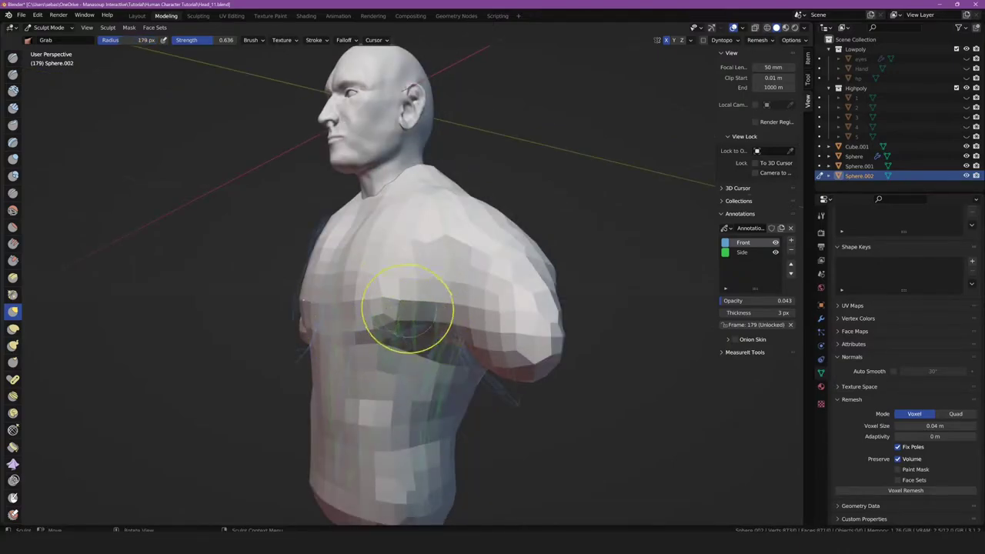
middle_drag(407, 308, 431, 321)
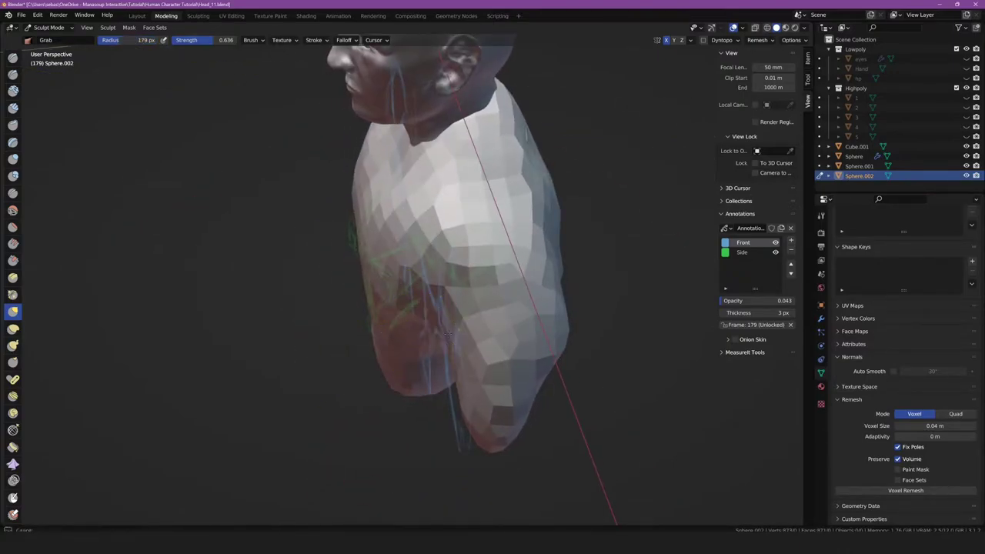
drag(468, 350, 439, 376)
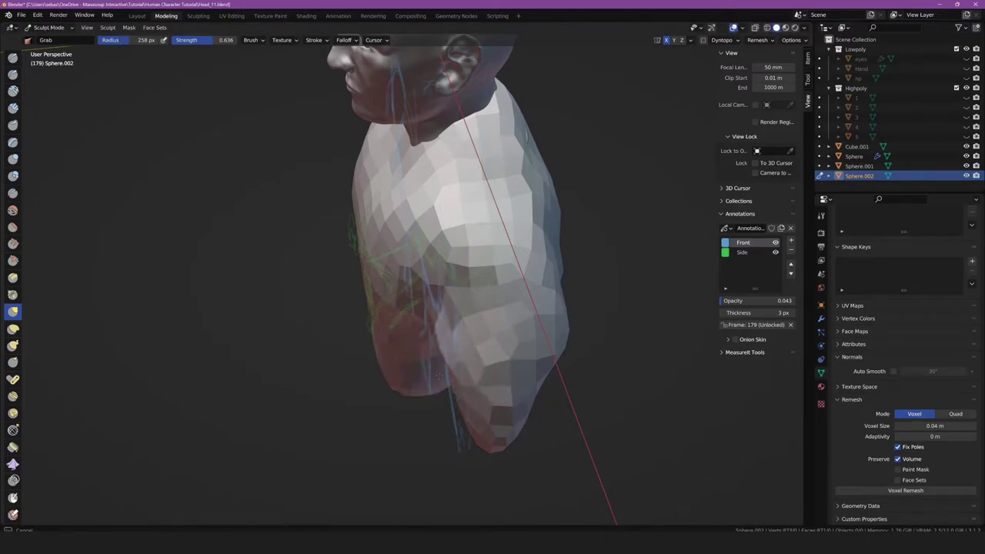
- Nudge the back of the shoulder after checking it from the side and back
middle_drag(436, 377, 406, 355)
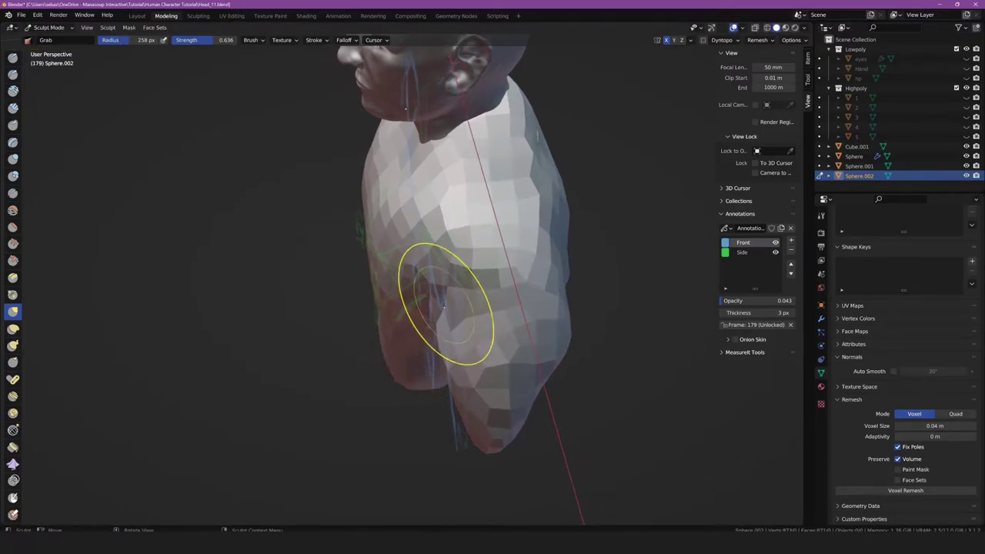
mouse_move(454, 300)
middle_down()
mouse_move(421, 259)
mouse_move(375, 262)
middle_up()
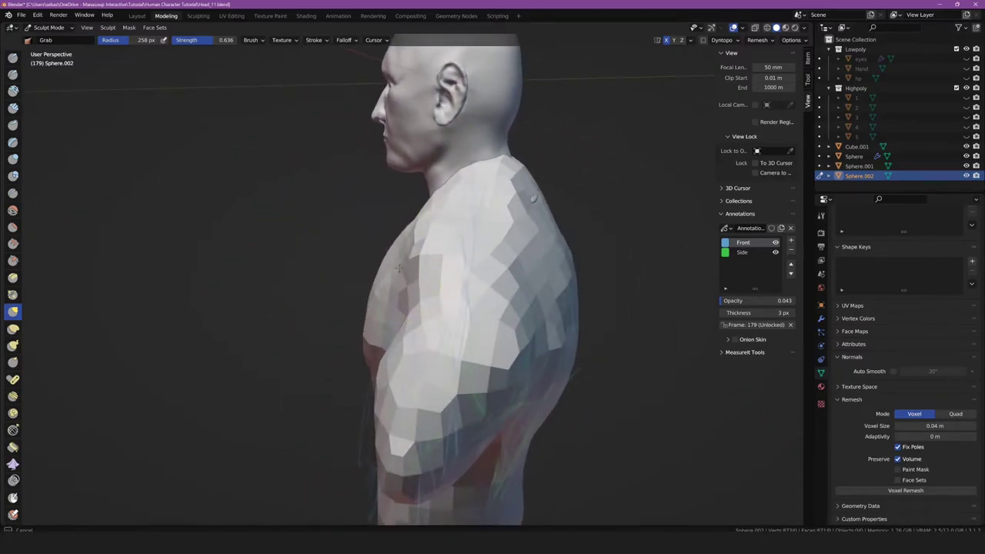
middle_drag(545, 281, 382, 284)
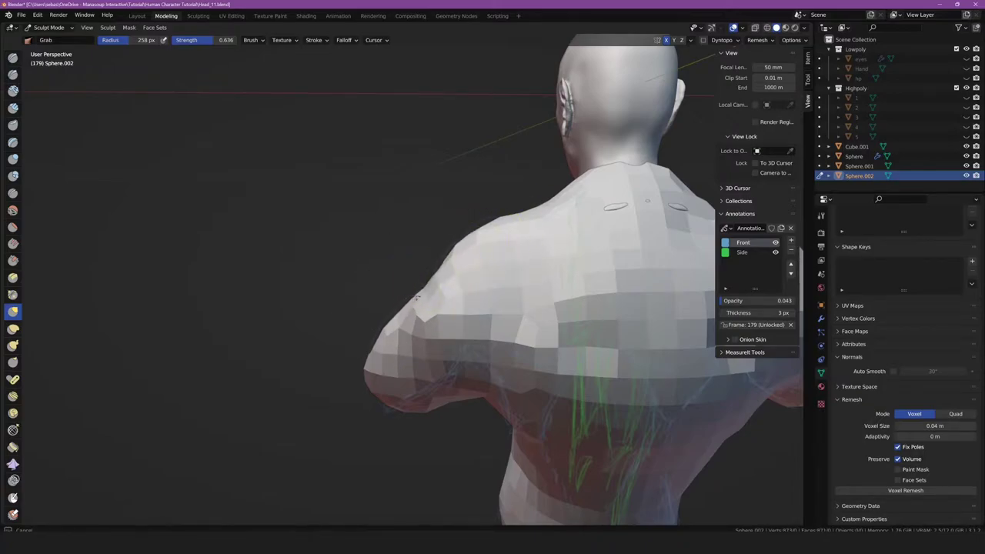
middle_drag(401, 302, 365, 338)
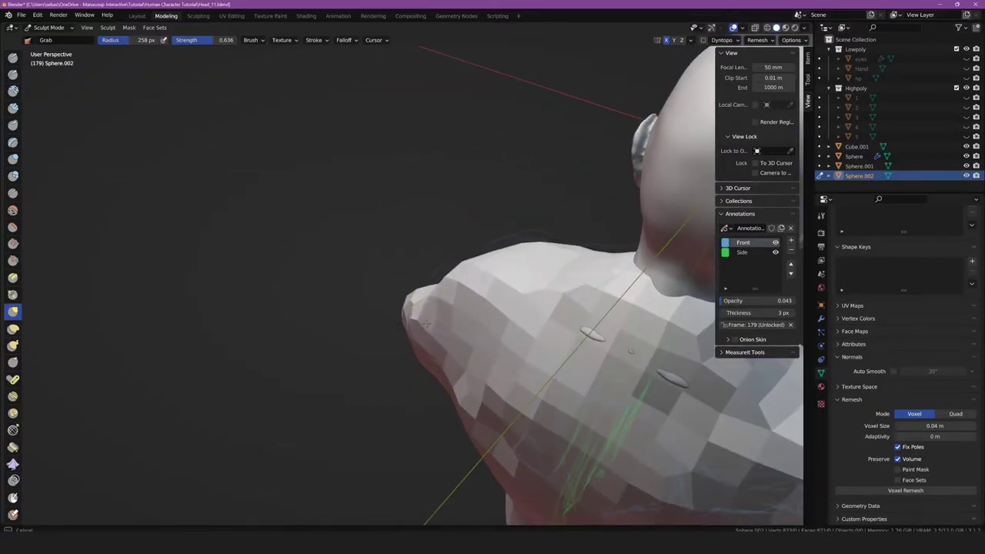
mouse_move(487, 342)
middle_down()
mouse_move(472, 362)
mouse_move(486, 403)
middle_up()
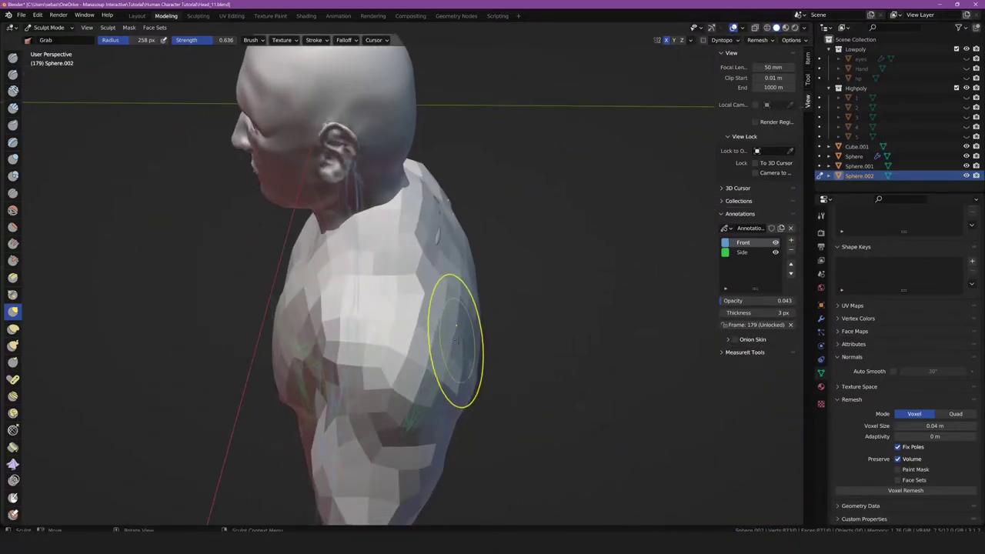
mouse_move(442, 327)
middle_down()
mouse_move(370, 338)
mouse_move(331, 369)
mouse_move(333, 385)
mouse_move(331, 370)
middle_up()
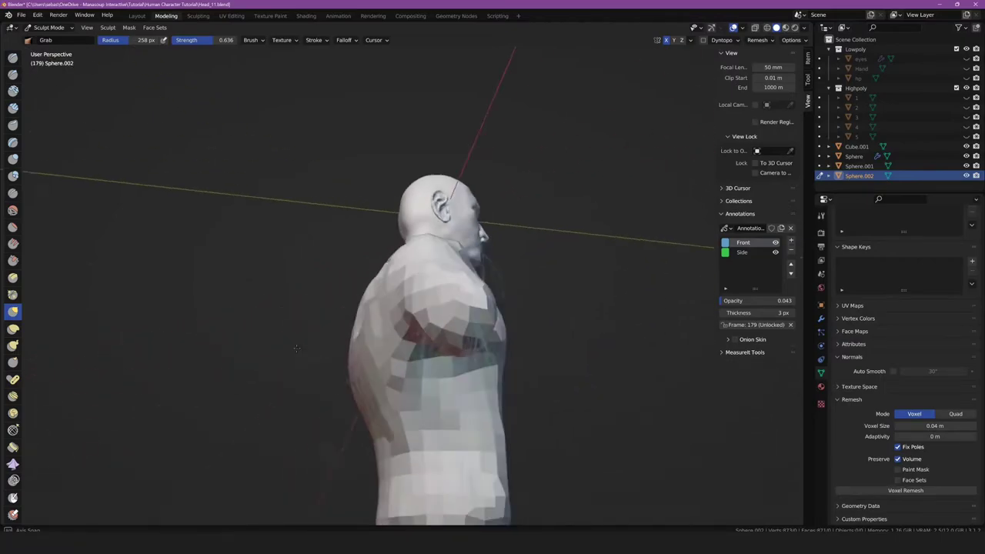
- Orbit around the torso to inspect it from the back and sides
scroll(331, 370, up, 5)
scroll(331, 369, down, 5)
middle_drag(274, 407, 348, 366)
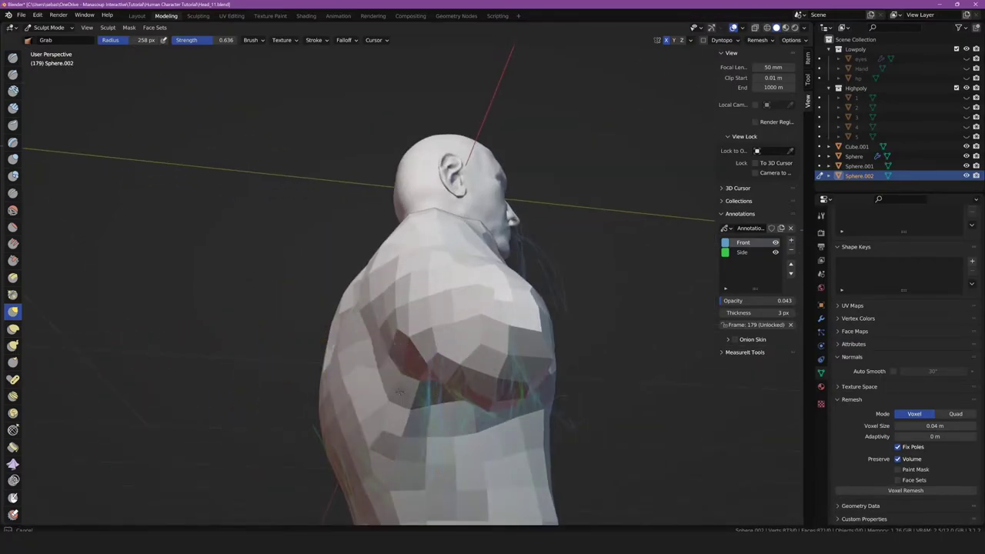
middle_drag(412, 433, 404, 476)
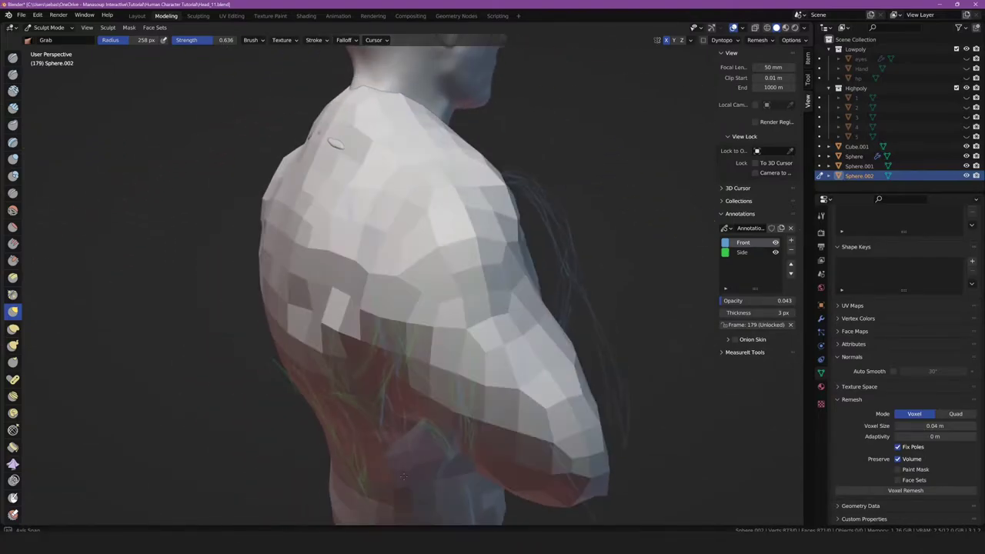
mouse_move(398, 372)
middle_down()
mouse_move(407, 362)
mouse_move(322, 401)
mouse_move(262, 375)
mouse_move(289, 314)
middle_up()
scroll(407, 362, down, 2)
scroll(407, 363, down, 3)
scroll(292, 388, up, 2)
scroll(250, 370, up, 2)
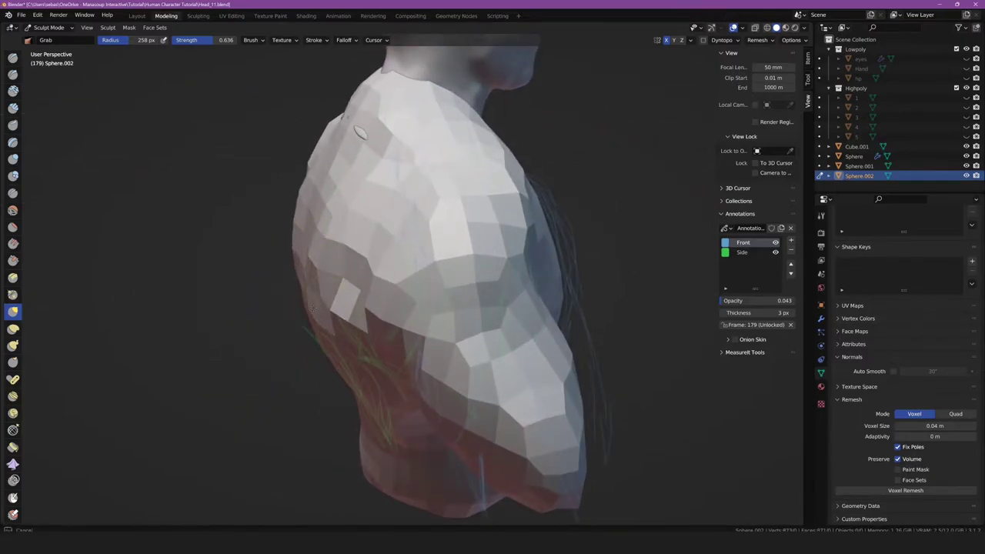
middle_drag(350, 274, 333, 287)
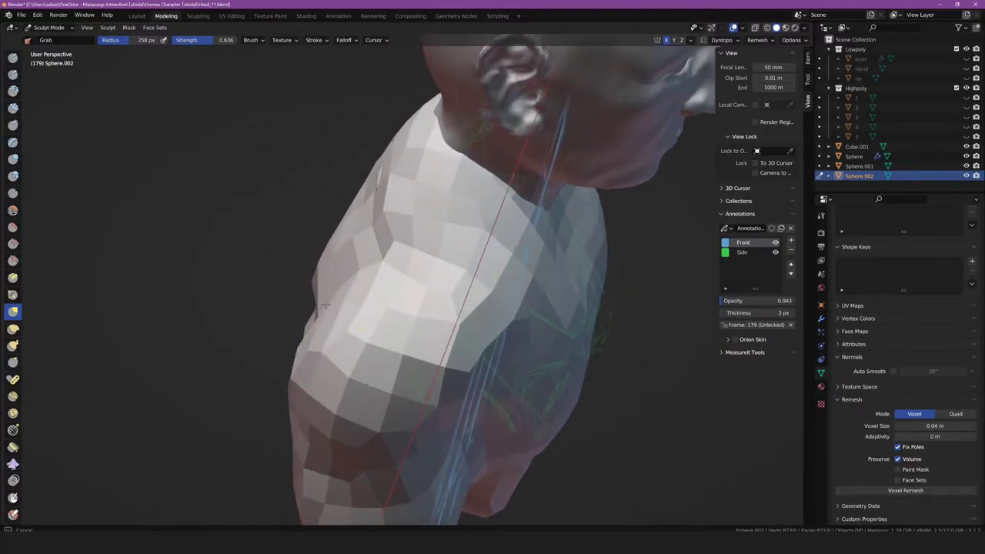
mouse_move(290, 310)
middle_down()
mouse_move(406, 263)
mouse_move(318, 407)
mouse_move(352, 371)
mouse_move(339, 338)
mouse_move(320, 345)
middle_up()
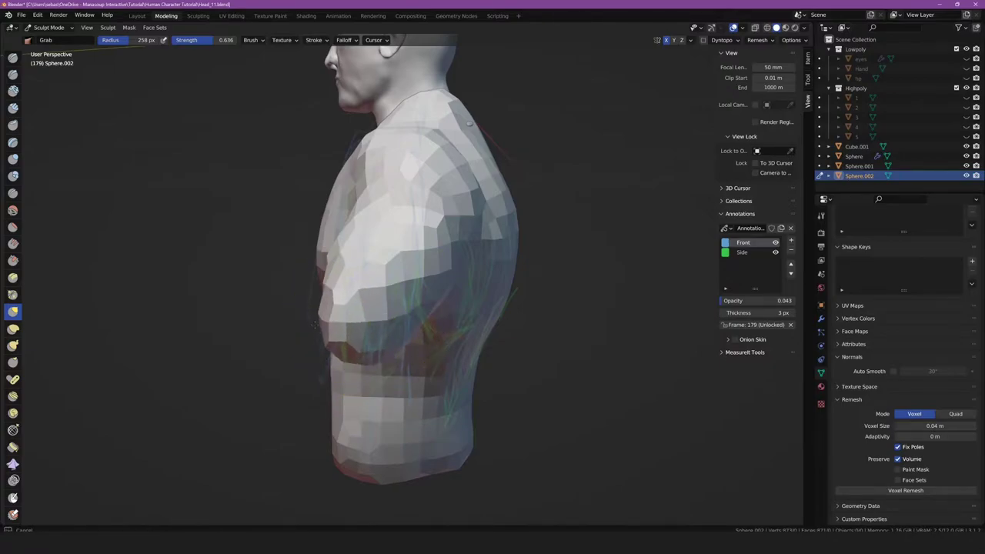
scroll(316, 319, up, 3)
- In front orthographic view, grab the underarm and right underarm edge into shape
key(KP_1)
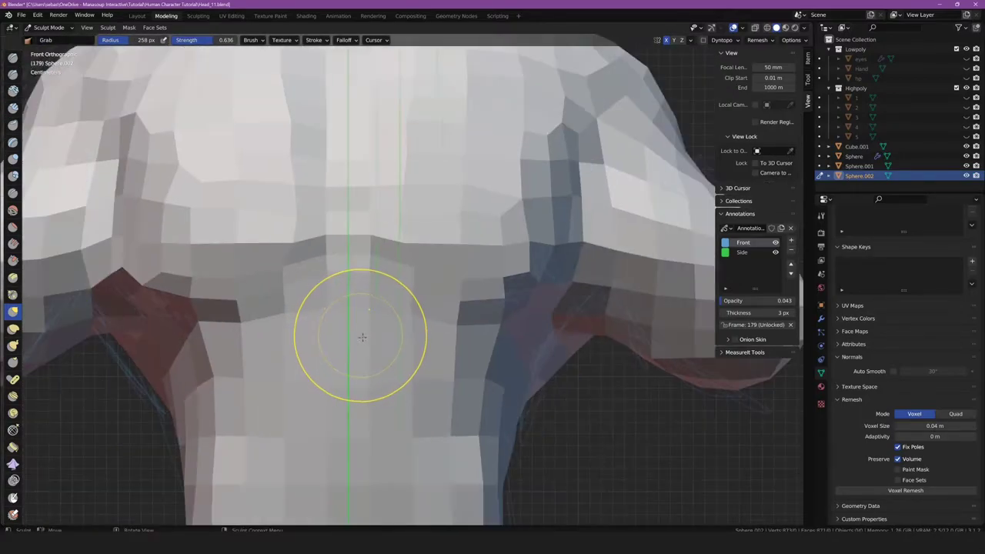
drag(577, 362, 566, 327)
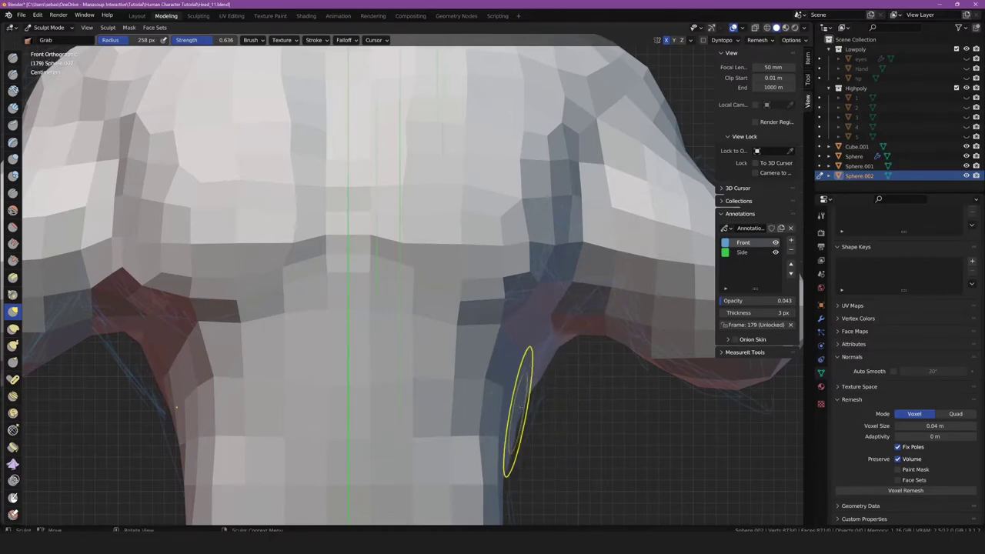
drag(513, 374, 498, 349)
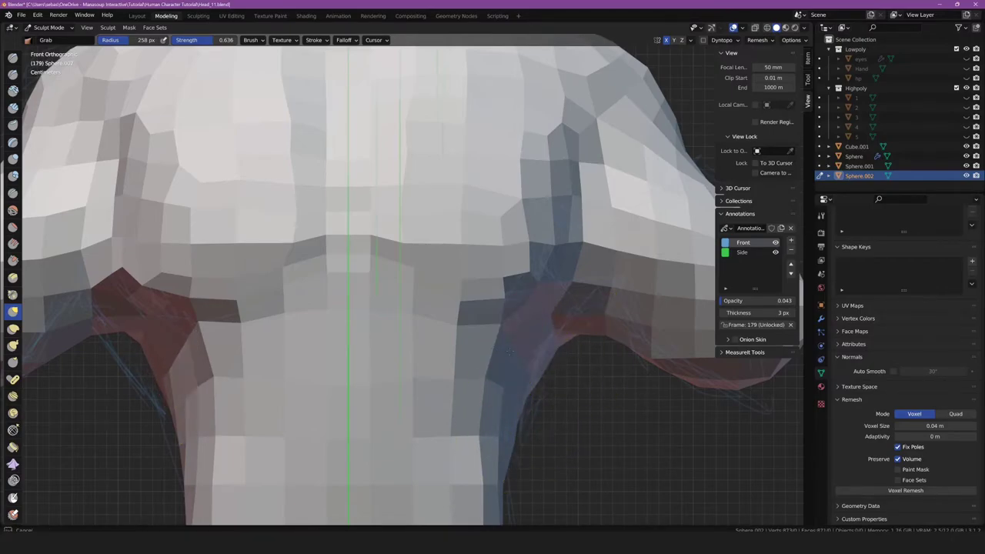
scroll(508, 352, down, 5)
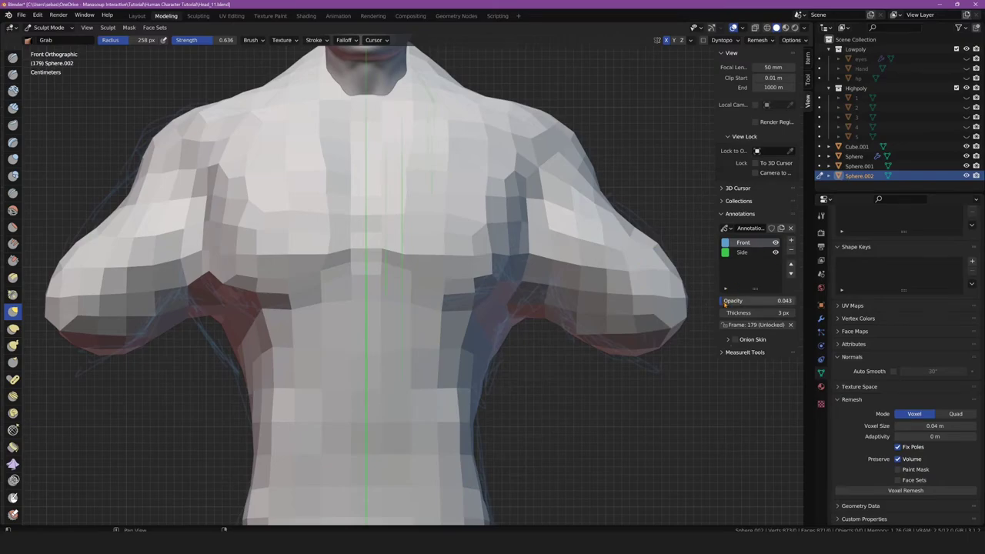
- Raise the Front annotation opacity and grab the chest, both armpits and lower right torso toward the blue guides
drag(727, 300, 757, 300)
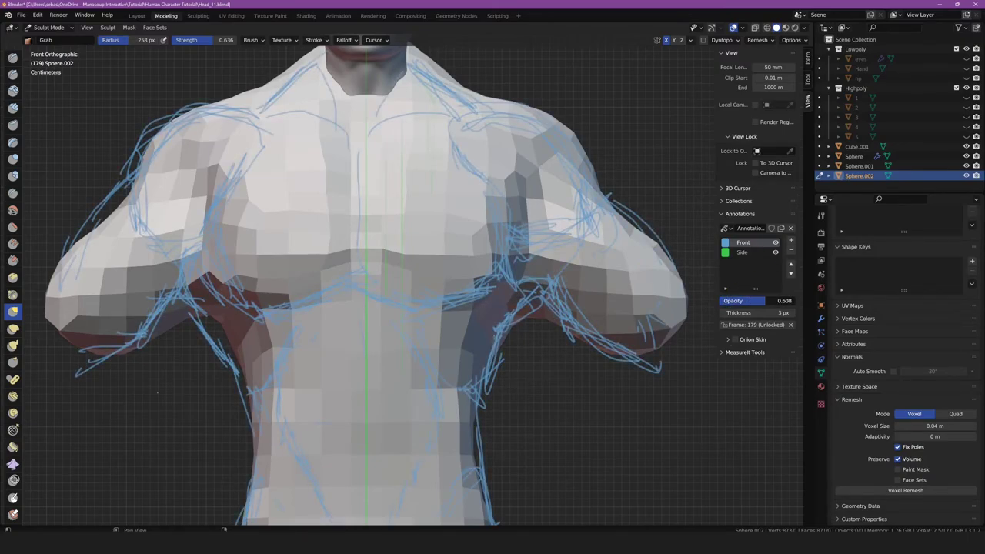
drag(473, 300, 462, 285)
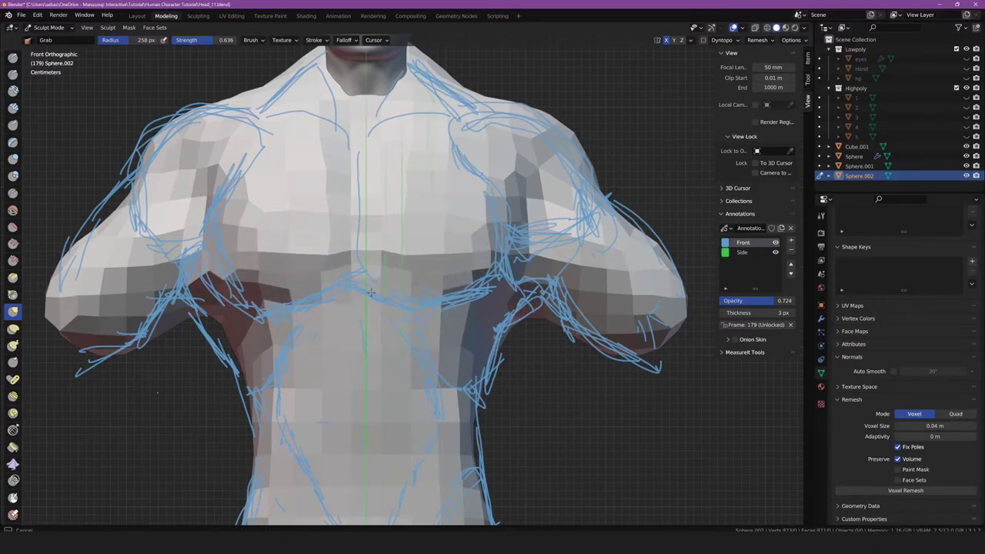
drag(246, 294, 263, 308)
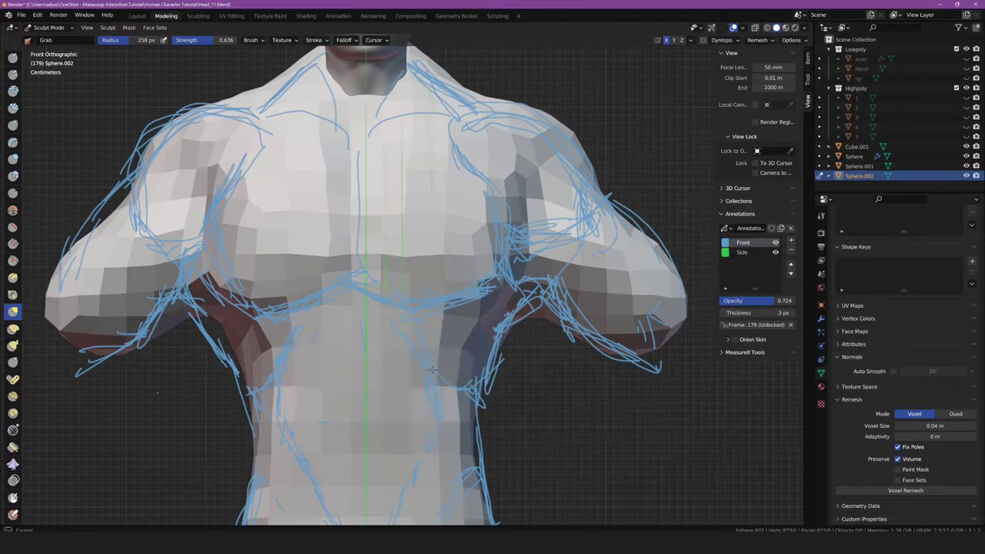
mouse_move(466, 340)
mouse_down()
mouse_move(476, 349)
mouse_move(461, 348)
mouse_up()
shift+scroll(463, 361, down, 5)
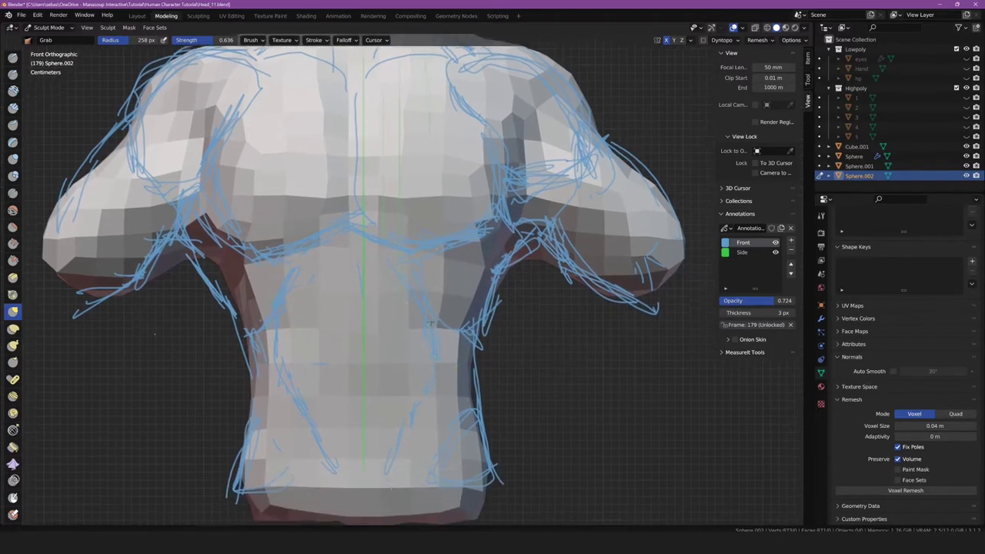
drag(479, 377, 489, 419)
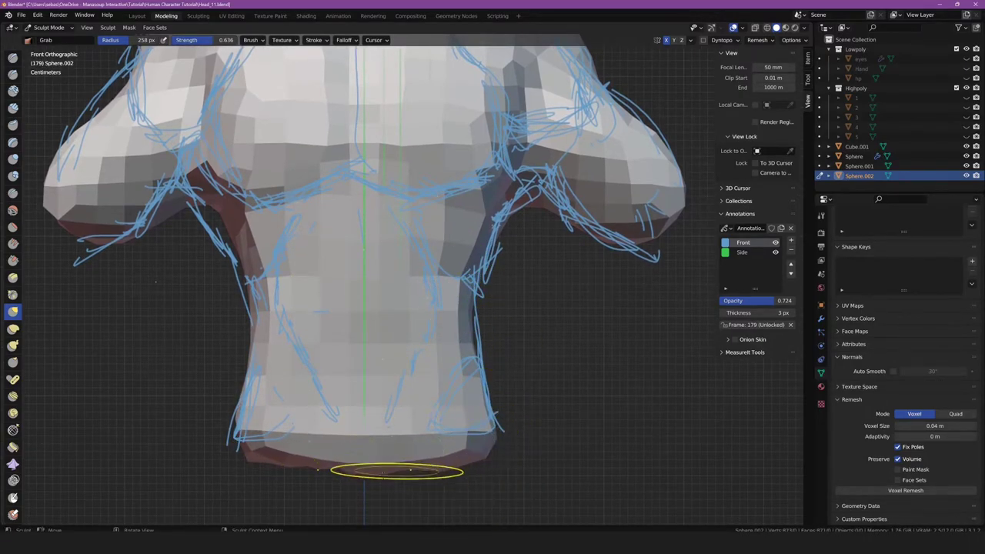
- Grab-sculpt both shoulders, the neck area and the right shoulder curve symmetrically to follow the strokes
shift+scroll(346, 384, up, 3)
shift+scroll(311, 312, up, 4)
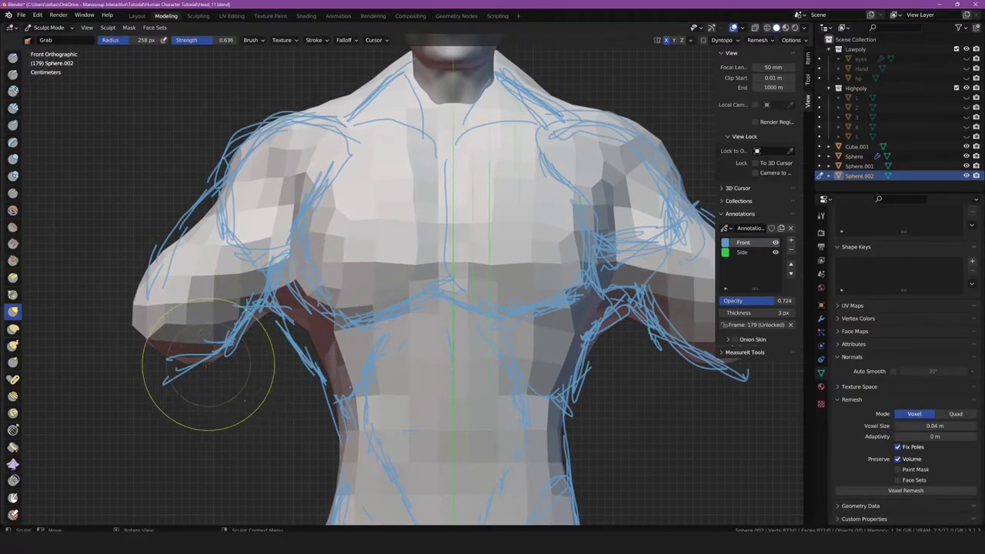
drag(196, 218, 234, 219)
shift+scroll(177, 229, up, 3)
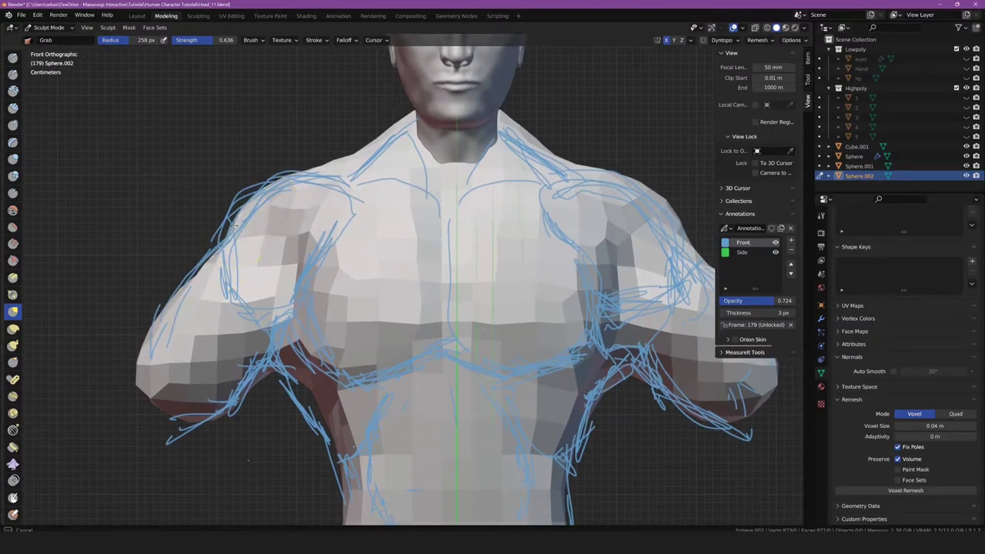
drag(267, 183, 348, 170)
shift+scroll(350, 156, up, 1)
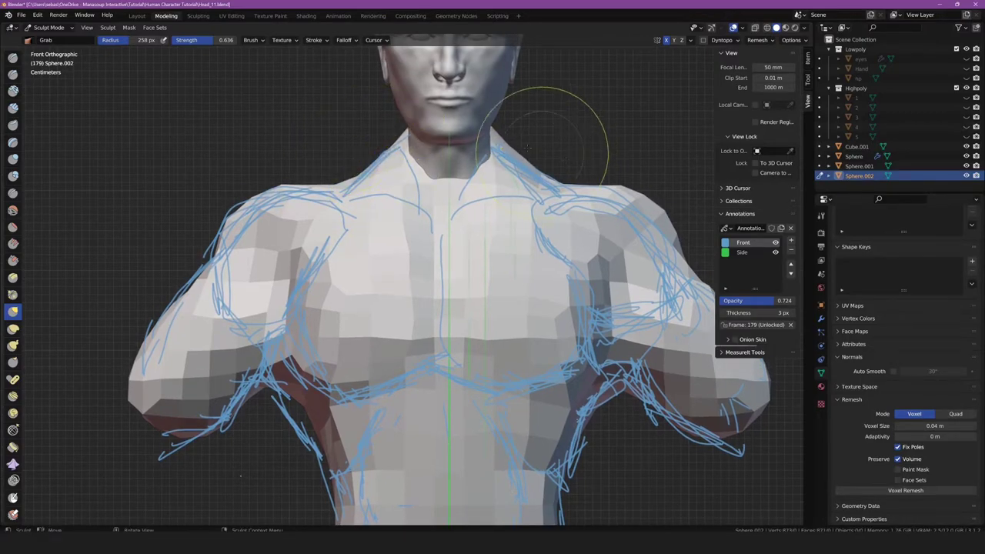
drag(527, 146, 509, 157)
ctrl+scroll(504, 232, down, 8)
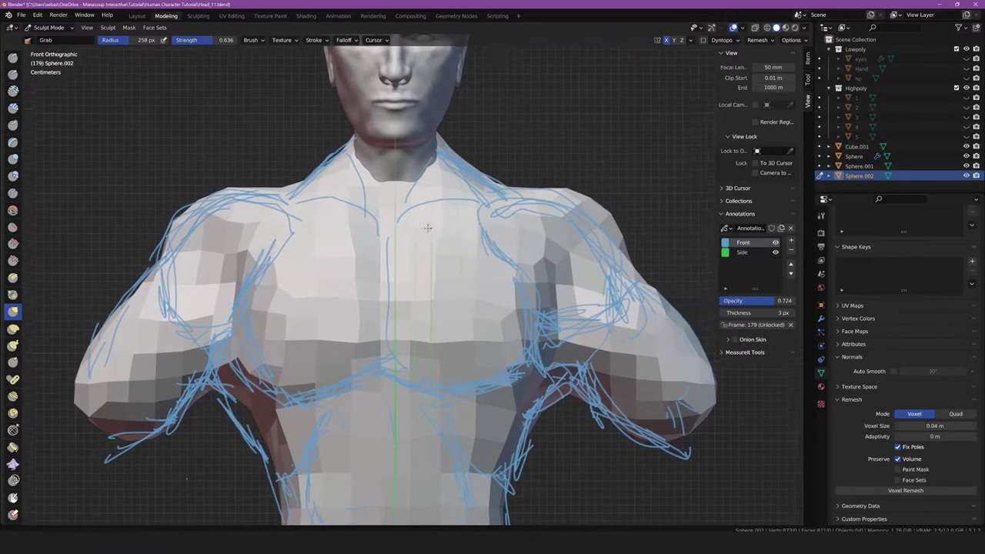
shift+scroll(504, 232, up, 2)
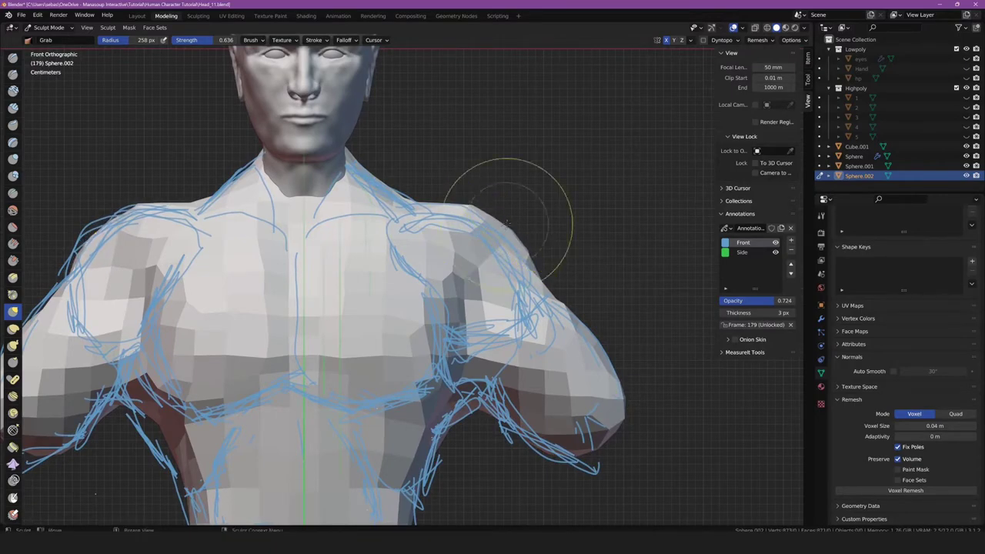
drag(506, 223, 554, 308)
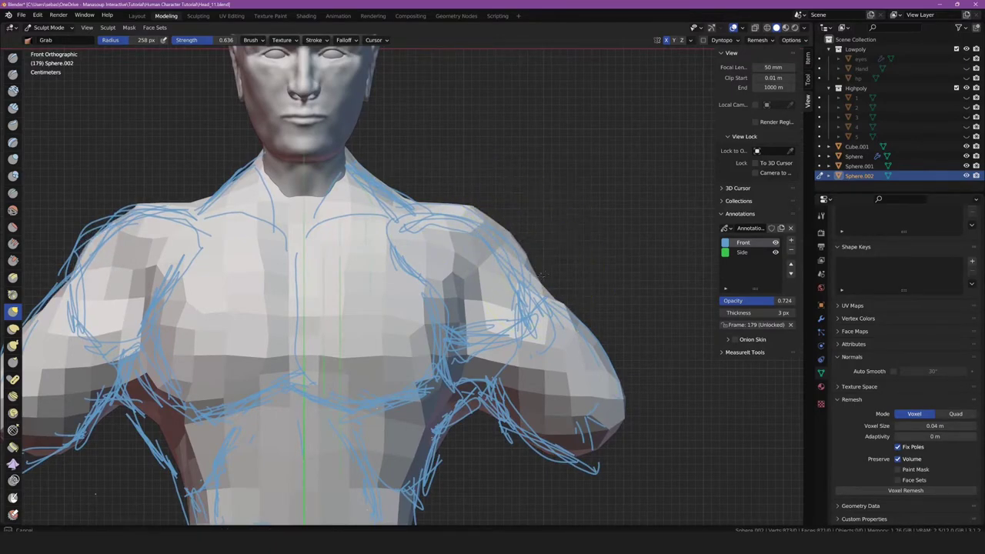
scroll(516, 351, down, 2)
- In Right Orthographic view, raise the Side annotation opacity and pull the shoulder and chest toward the green guides
key(KP_3)
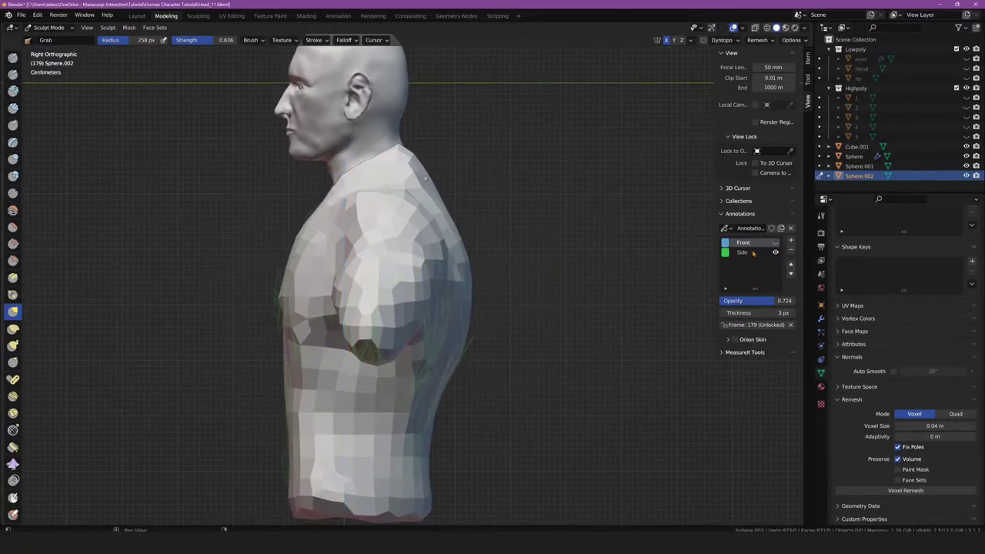
drag(738, 300, 769, 300)
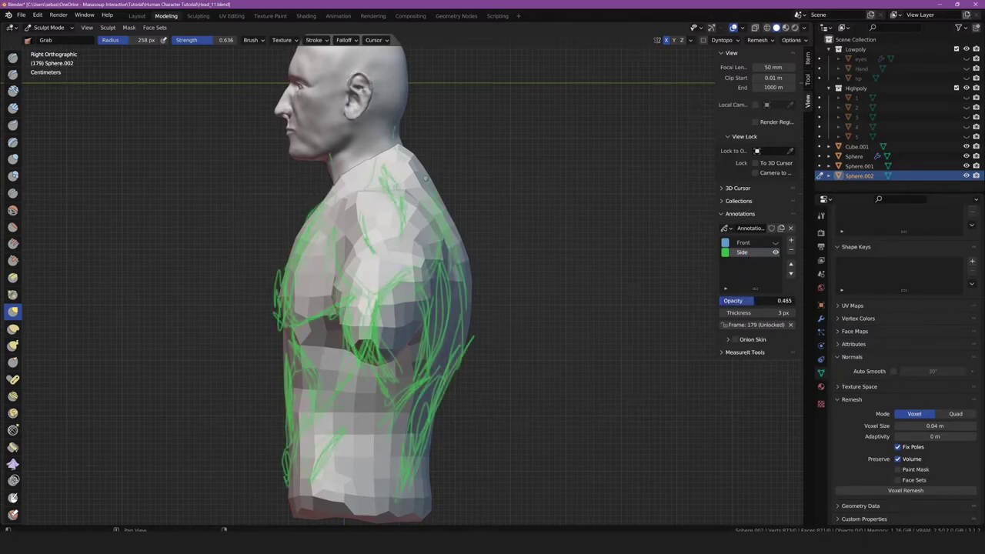
scroll(426, 179, up, 1)
scroll(362, 261, up, 1)
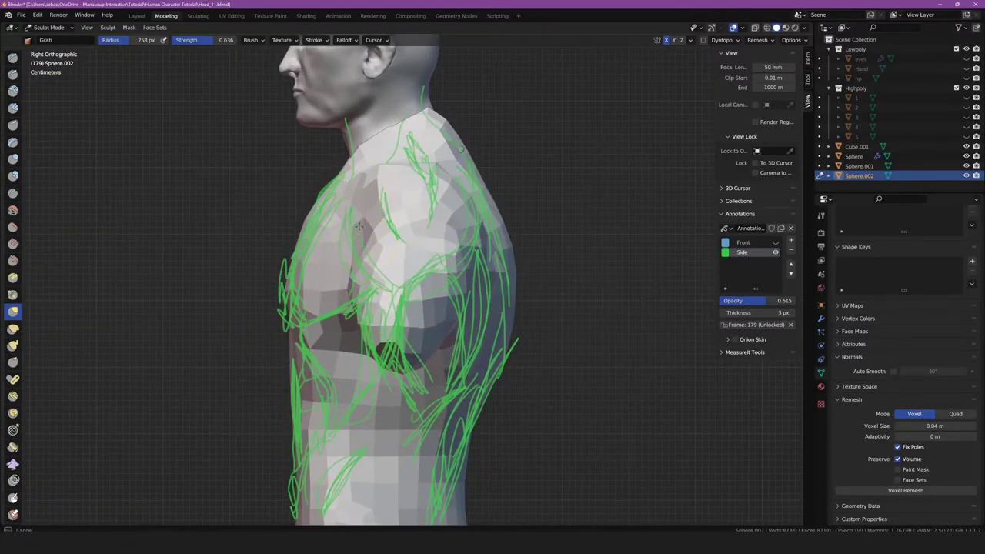
drag(359, 225, 355, 236)
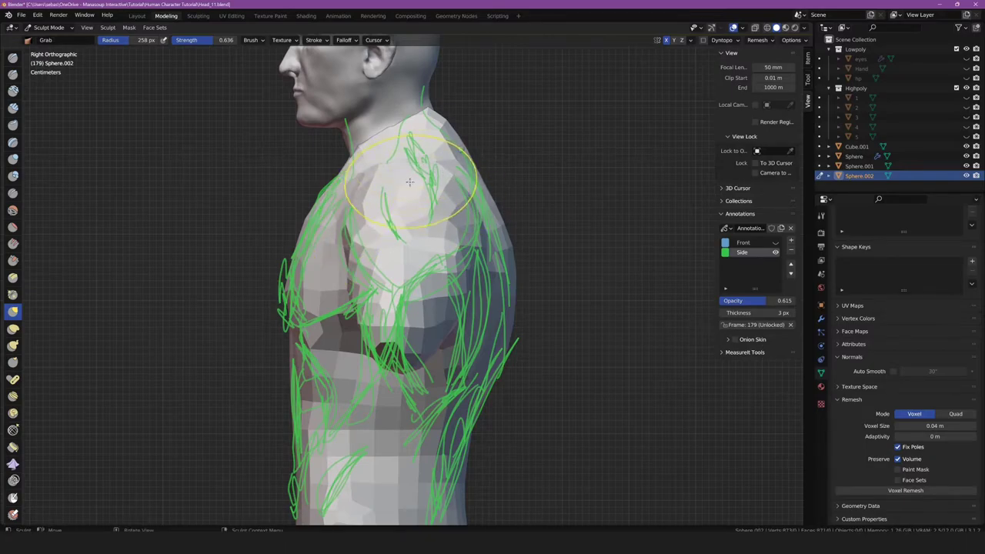
- Orbit and pull back to see the whole torso from behind
shift+middle_drag(409, 181, 405, 201)
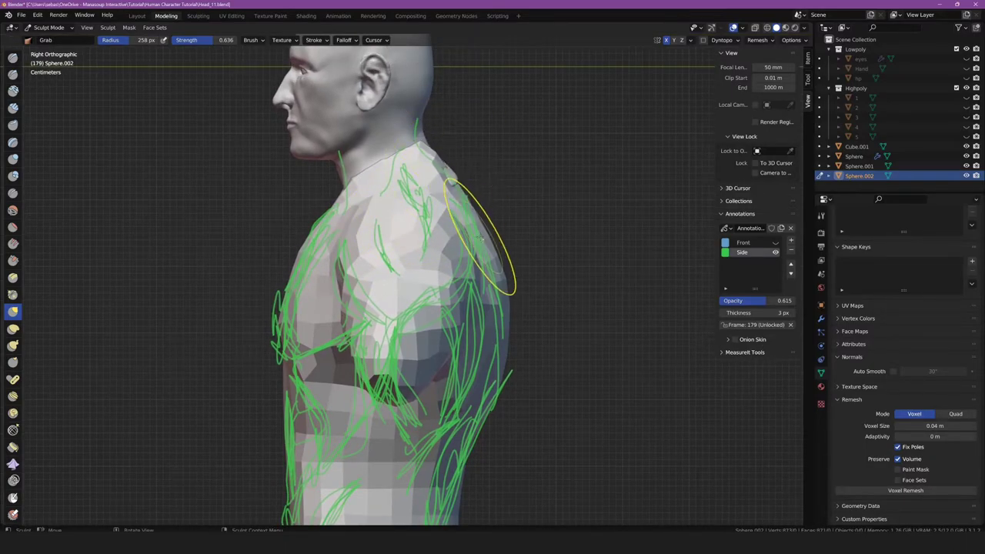
mouse_move(481, 239)
middle_down()
mouse_move(376, 310)
mouse_move(362, 348)
mouse_move(213, 298)
middle_up()
mouse_move(244, 307)
middle_down()
mouse_move(224, 346)
mouse_move(417, 341)
middle_up()
scroll(220, 347, down, 5)
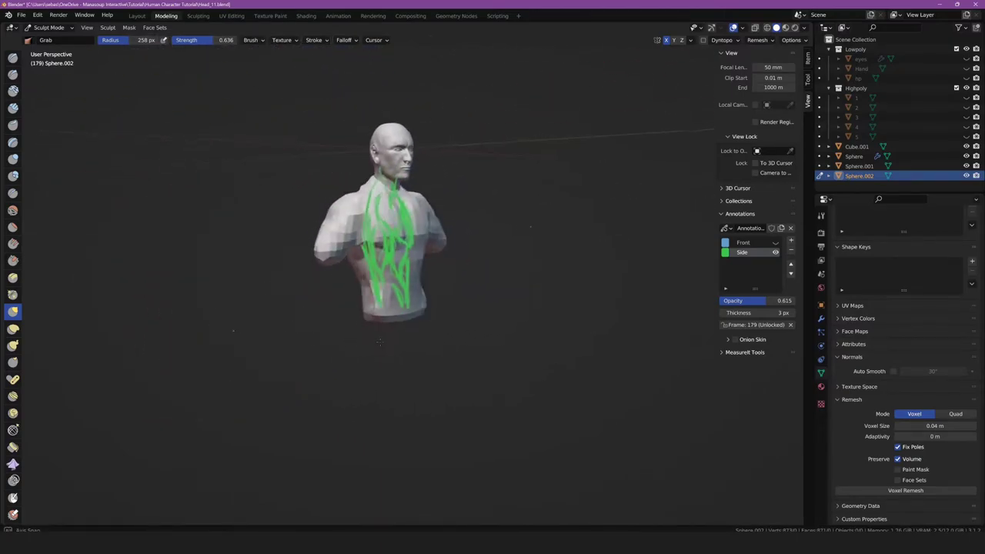
- Face the torso from the front and Voxel Remesh it at 0.03 m
scroll(154, 331, up, 5)
middle_drag(154, 331, 518, 374)
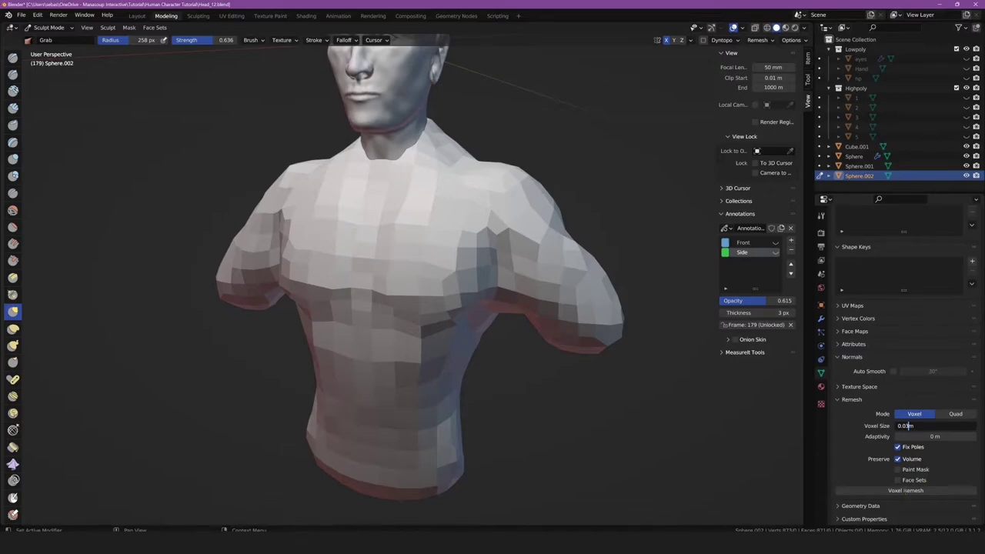
click(905, 493)
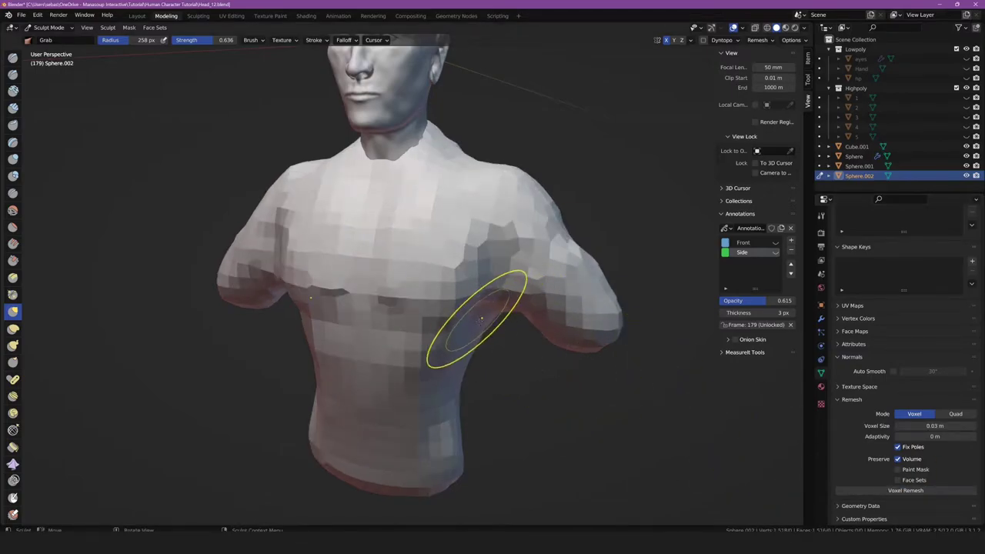
- Inspect the remeshed torso from the side, move in toward the arm, and switch to the Grab brush
mouse_move(461, 316)
middle_down()
mouse_move(479, 329)
mouse_move(439, 329)
mouse_move(395, 362)
mouse_move(413, 303)
mouse_move(451, 303)
middle_up()
key(KP_3)
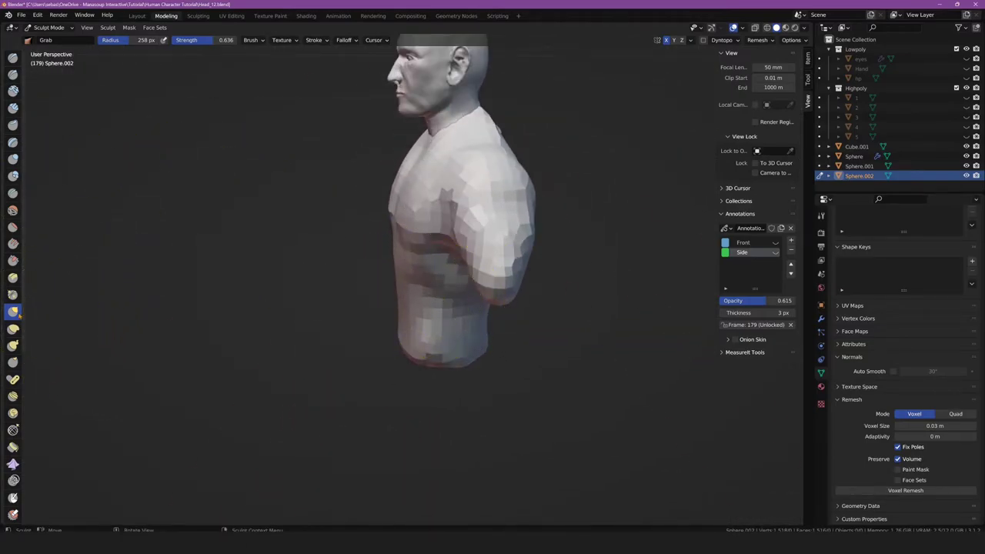
middle_drag(506, 294, 477, 304)
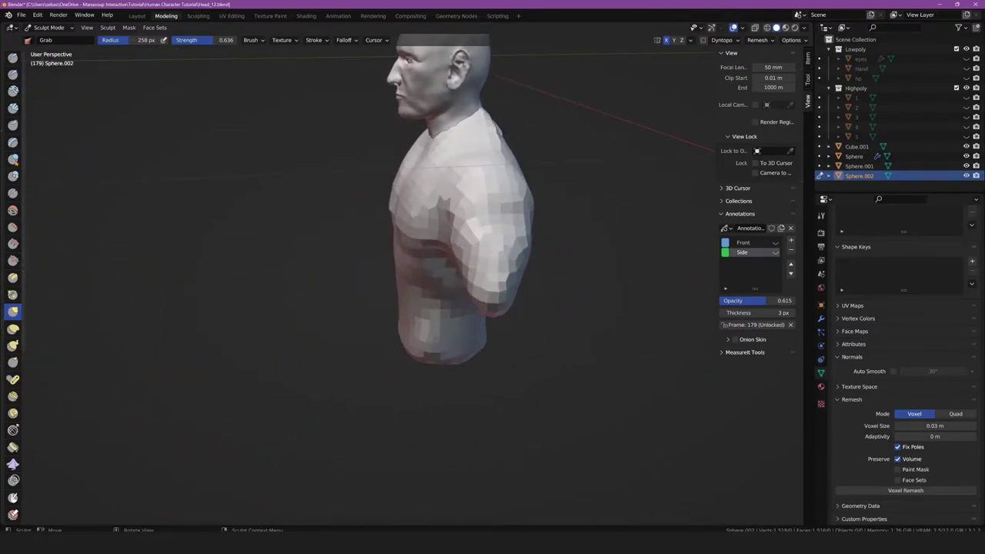
mouse_move(324, 274)
middle_down()
mouse_move(528, 297)
mouse_move(517, 279)
mouse_move(439, 274)
mouse_move(541, 272)
mouse_move(374, 352)
mouse_move(400, 339)
middle_up()
scroll(528, 297, up, 5)
key(g)
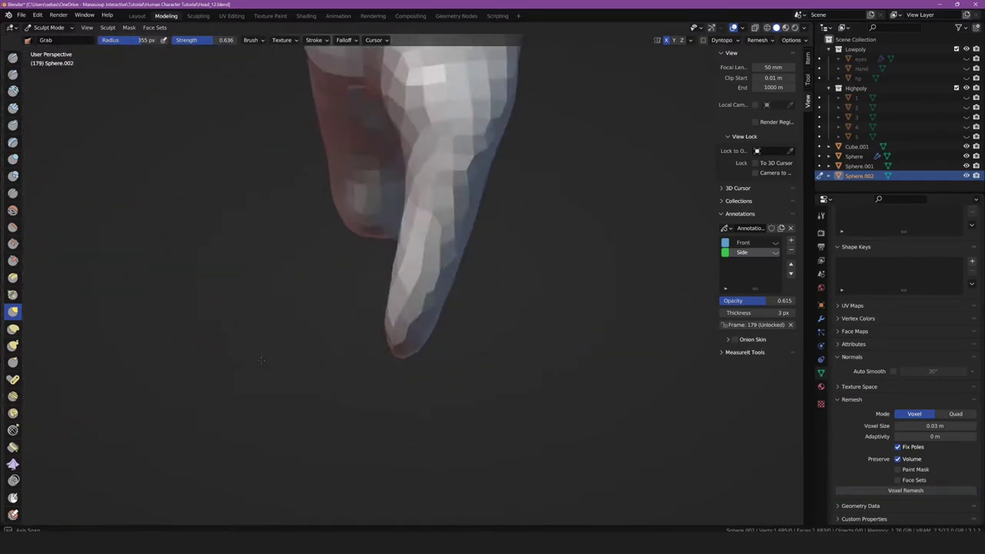
- Stretch the arm tip longer, remesh, thicken its upper edge and pull the tip down and out
mouse_move(408, 311)
mouse_down()
mouse_move(377, 332)
mouse_move(373, 360)
mouse_up()
click(905, 490)
mouse_move(461, 323)
middle_down()
mouse_move(401, 327)
mouse_move(437, 260)
middle_up()
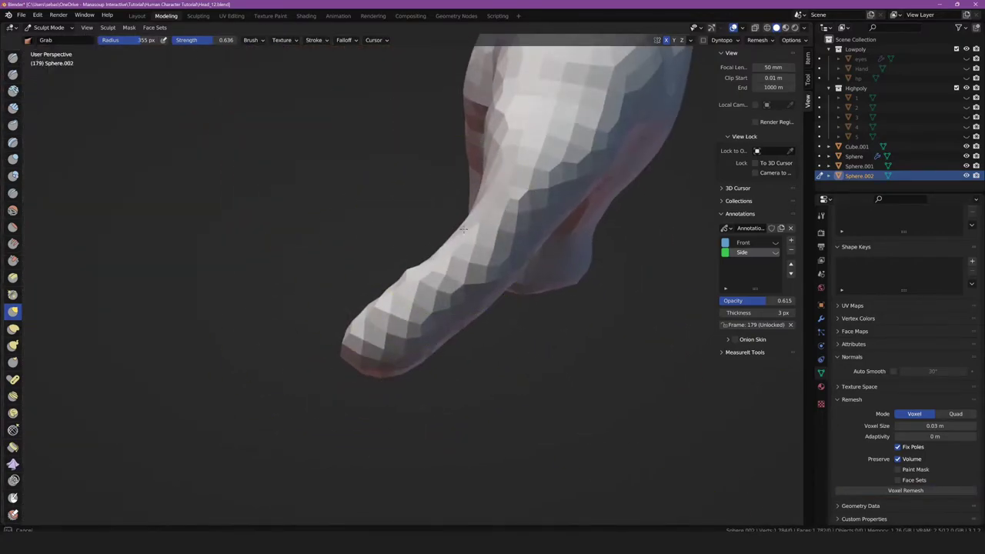
drag(437, 259, 459, 211)
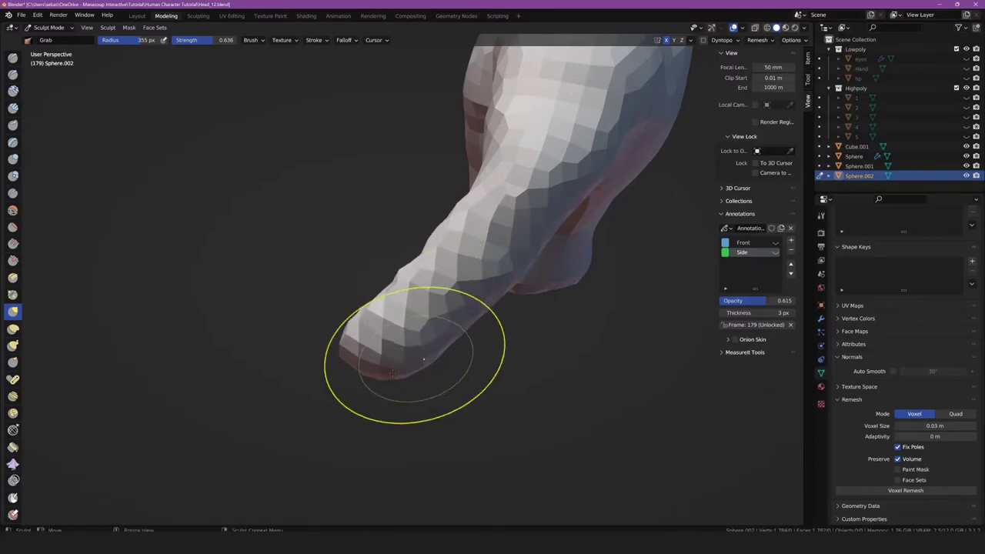
drag(418, 352, 325, 361)
- Pull the arm further out and down from the front and top views, then orbit to face the back
key(KP_1)
key(KP_7)
drag(297, 299, 334, 344)
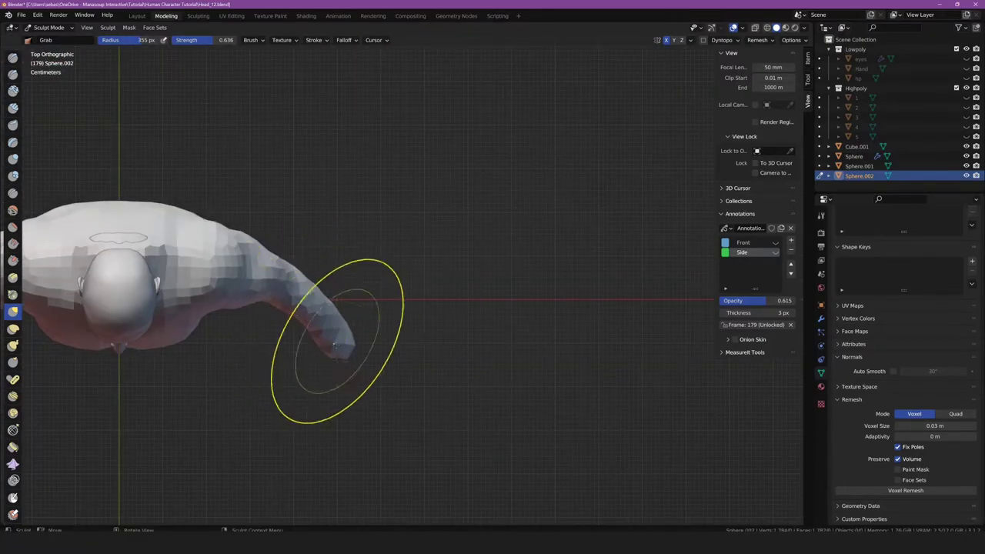
mouse_move(344, 348)
middle_down()
mouse_move(246, 253)
mouse_move(300, 254)
middle_up()
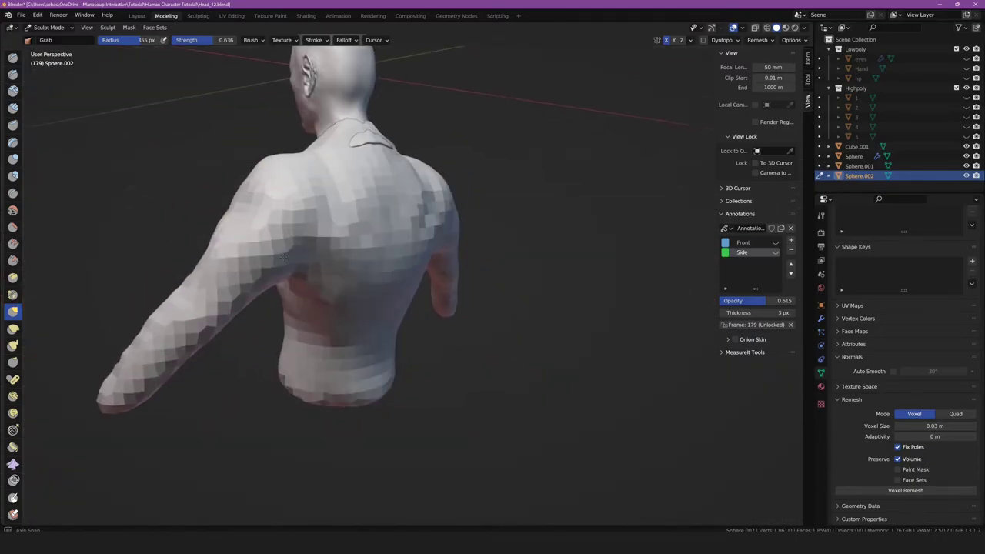
scroll(293, 277, up, 2)
scroll(290, 268, up, 3)
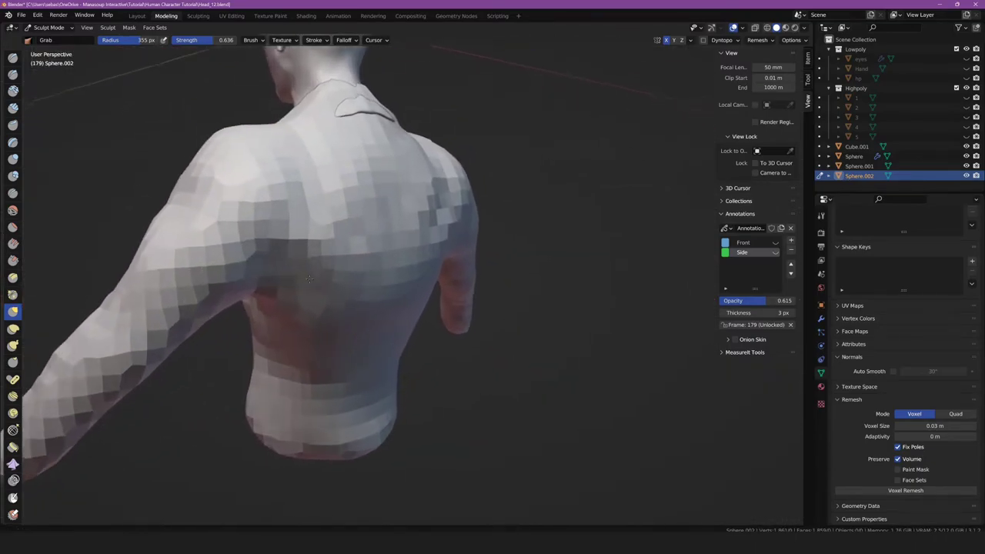
middle_drag(290, 268, 315, 273)
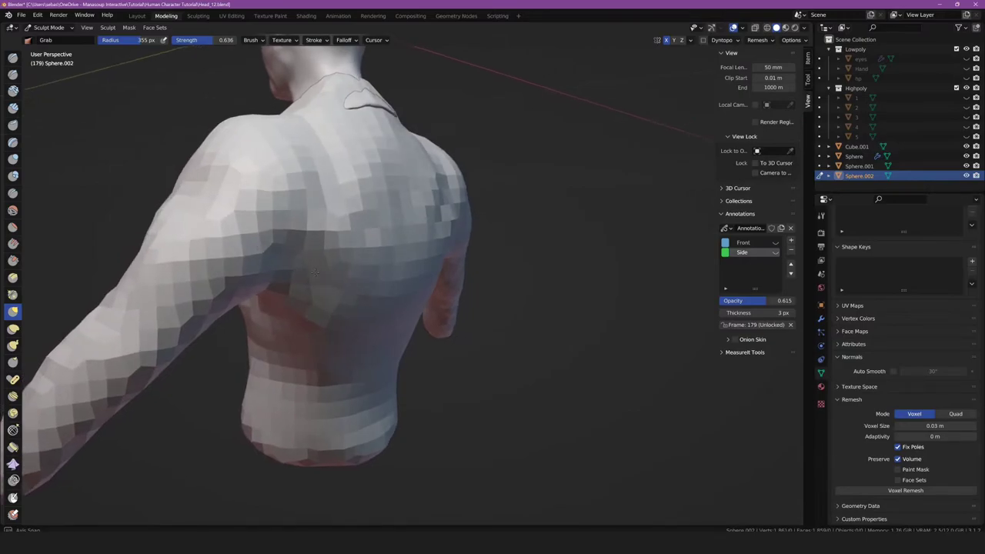
mouse_move(314, 273)
middle_down()
mouse_move(307, 289)
mouse_move(384, 289)
middle_up()
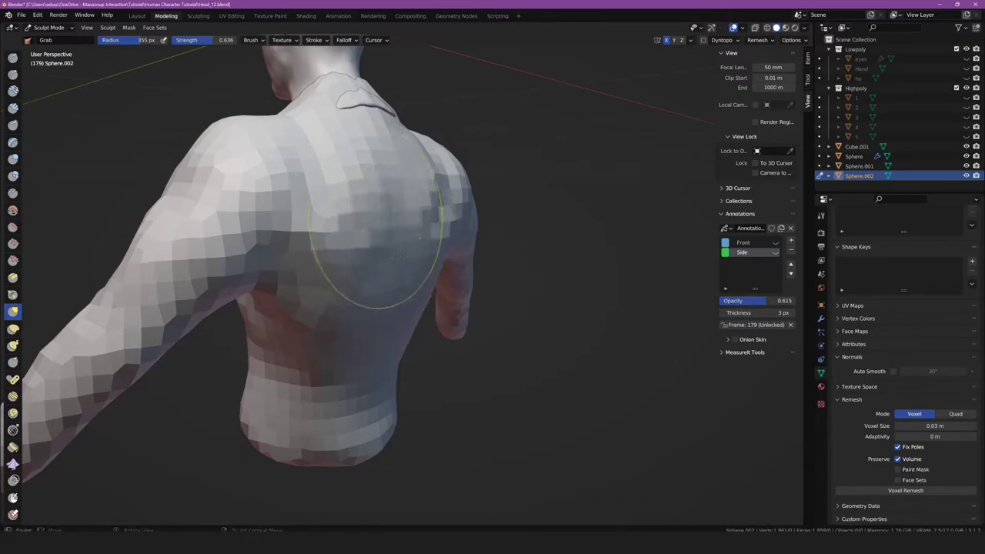
- Orbit around the shoulders, head, back and chest to survey the torso
middle_drag(376, 224, 435, 308)
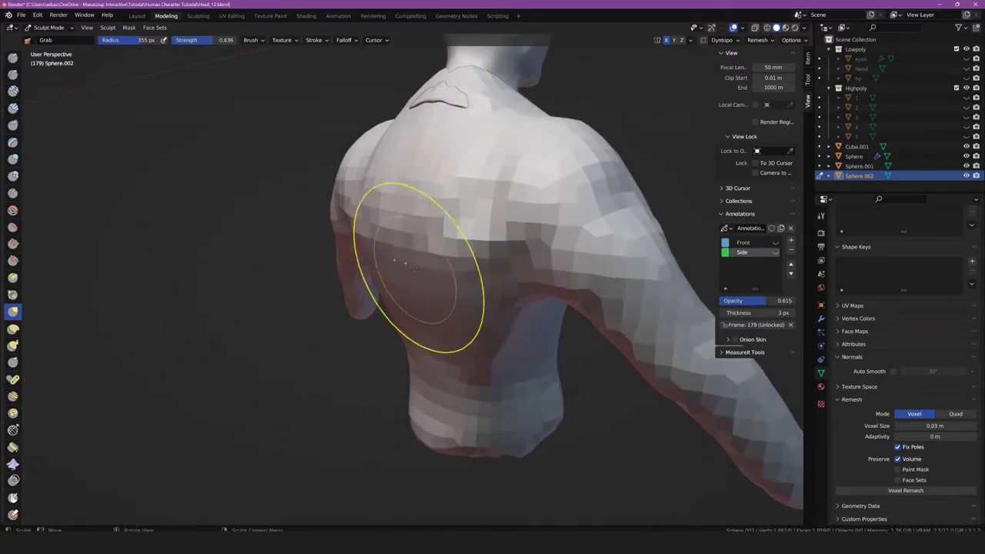
mouse_move(413, 268)
middle_down()
mouse_move(436, 251)
mouse_move(427, 277)
mouse_move(401, 292)
mouse_move(431, 325)
mouse_move(418, 351)
middle_up()
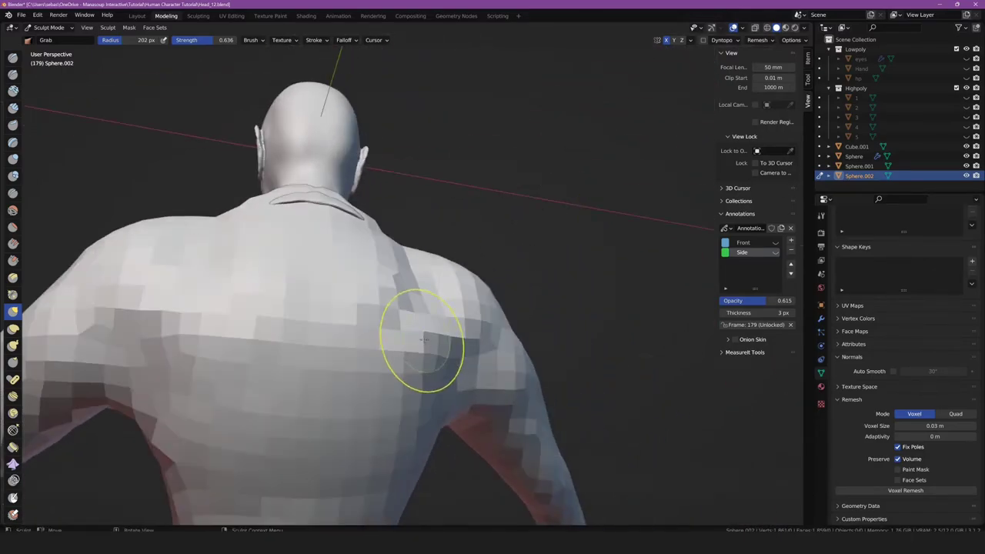
middle_drag(330, 446, 263, 465)
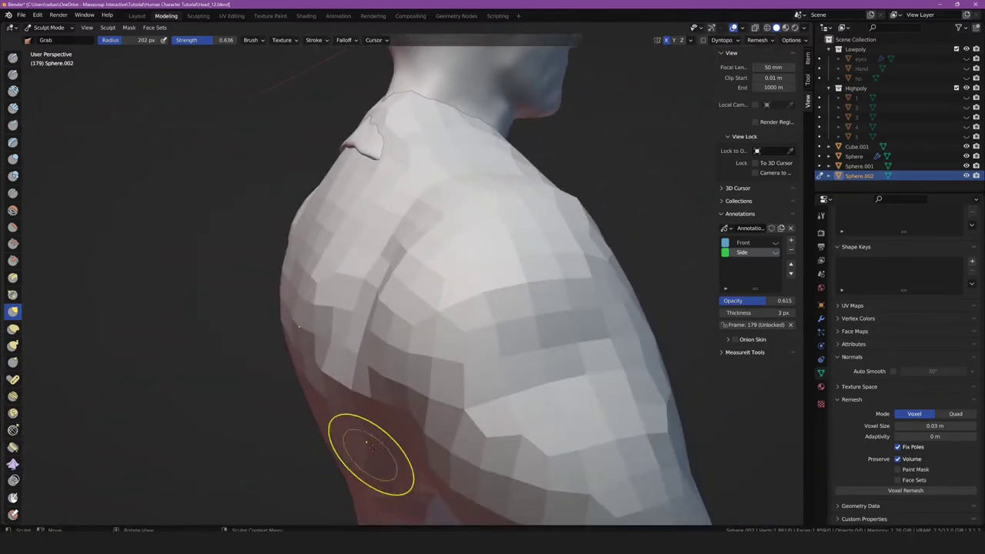
mouse_move(370, 446)
middle_down()
mouse_move(370, 378)
mouse_move(385, 374)
middle_up()
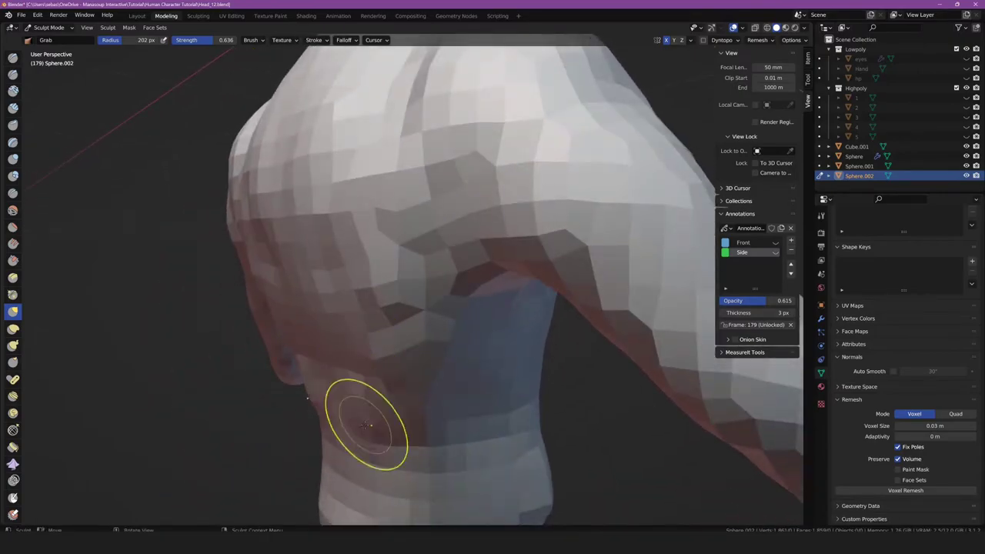
scroll(329, 439, up, 3)
middle_drag(424, 429, 344, 321)
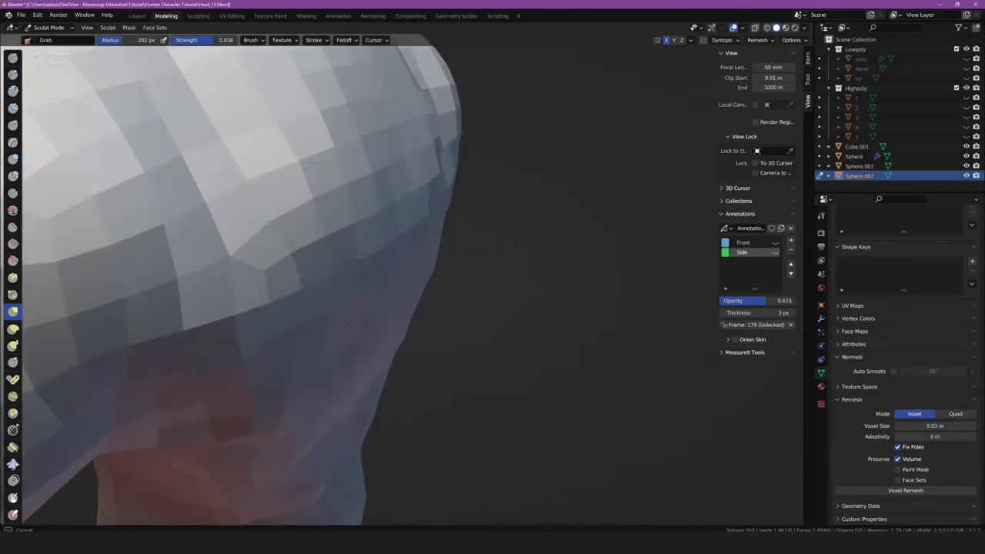
scroll(308, 220, down, 10)
mouse_move(280, 268)
middle_down()
mouse_move(323, 331)
mouse_move(503, 325)
middle_up()
scroll(329, 346, up, 4)
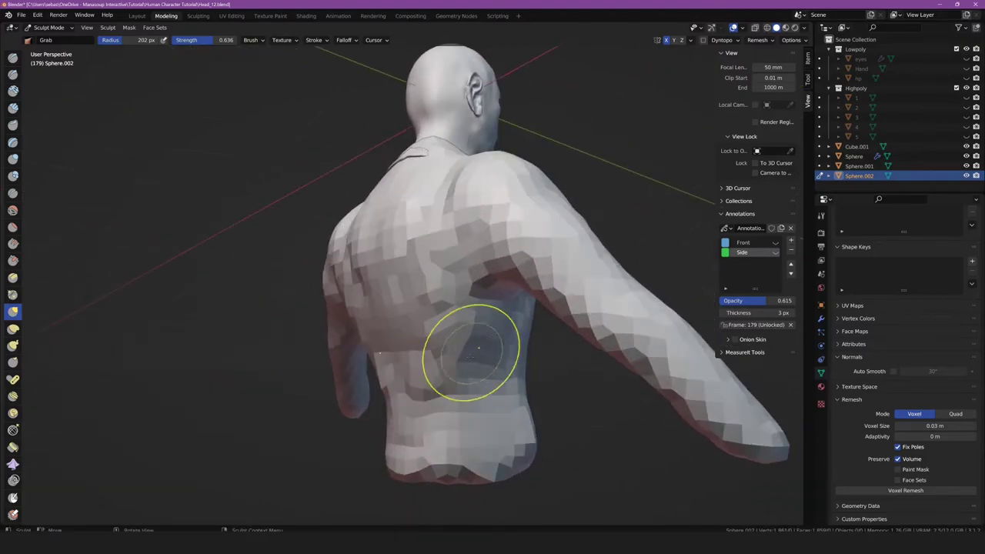
middle_drag(436, 418, 376, 366)
scroll(376, 371, up, 1)
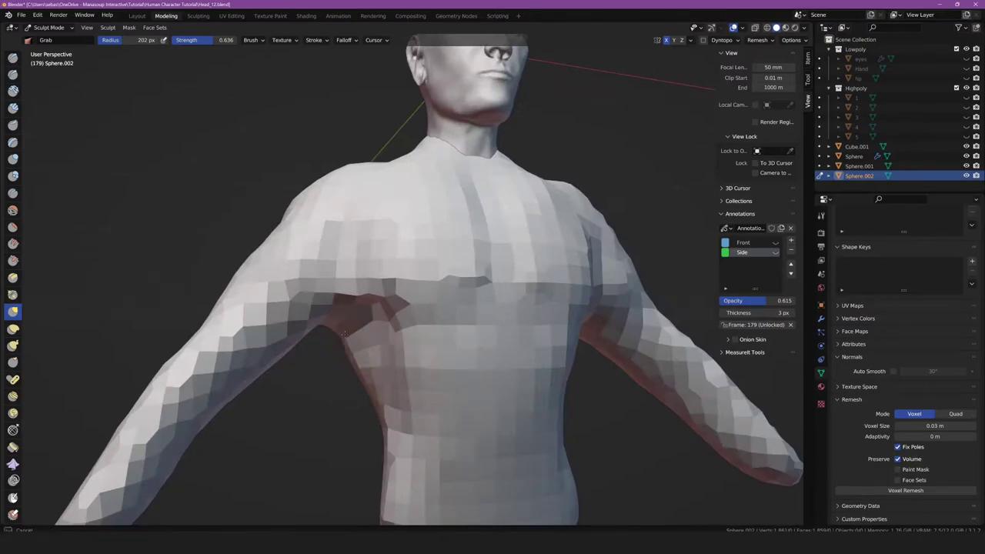
- Pull a crease into the lower back above the waist, then view it from a higher three-quarter angle
middle_drag(393, 443, 292, 461)
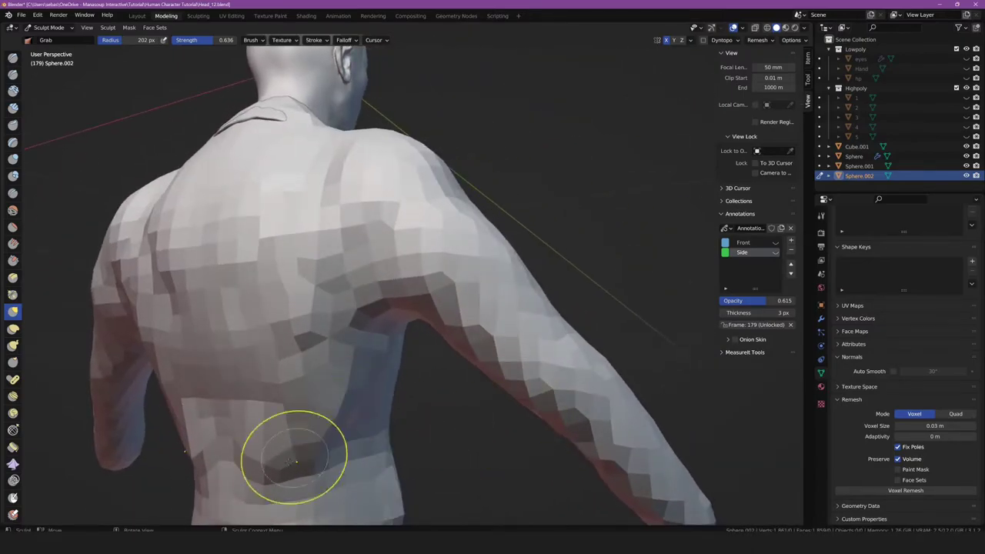
drag(285, 462, 270, 489)
scroll(271, 490, down, 5)
mouse_move(271, 490)
middle_down()
mouse_move(289, 450)
mouse_move(447, 431)
middle_up()
scroll(447, 431, up, 3)
- Orbit from a low angle around the left arm to a frontal view of the figure
scroll(461, 400, up, 3)
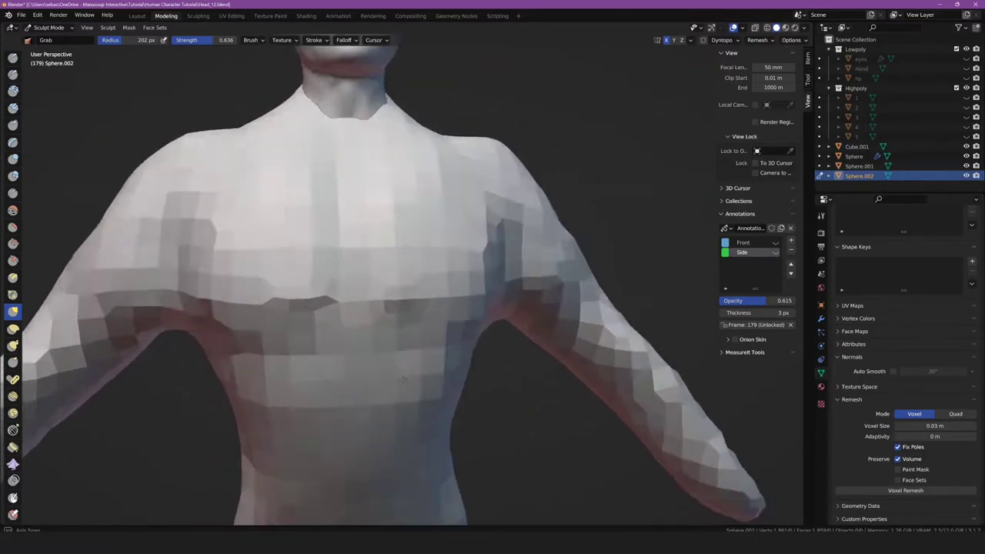
scroll(529, 332, up, 2)
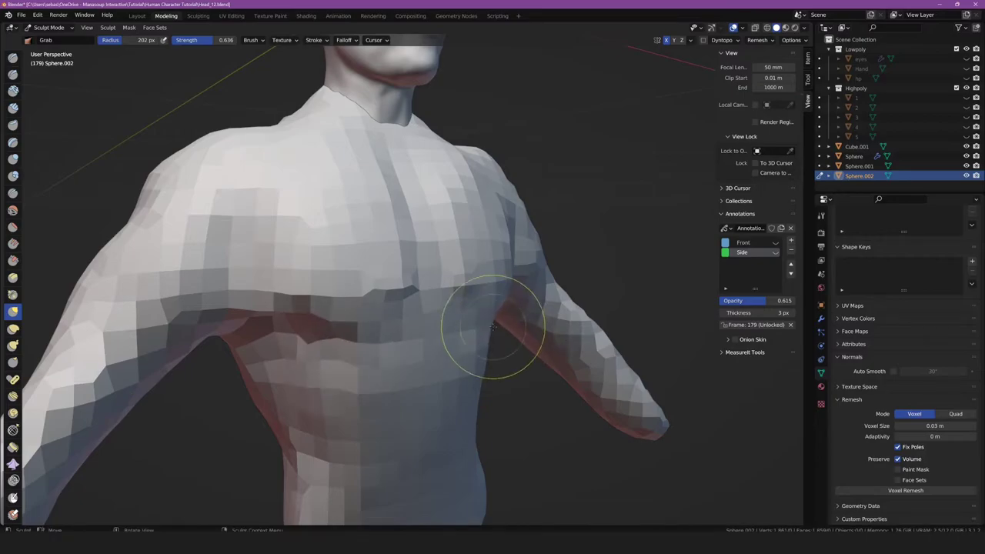
mouse_move(456, 329)
middle_down()
mouse_move(374, 286)
mouse_move(379, 295)
middle_up()
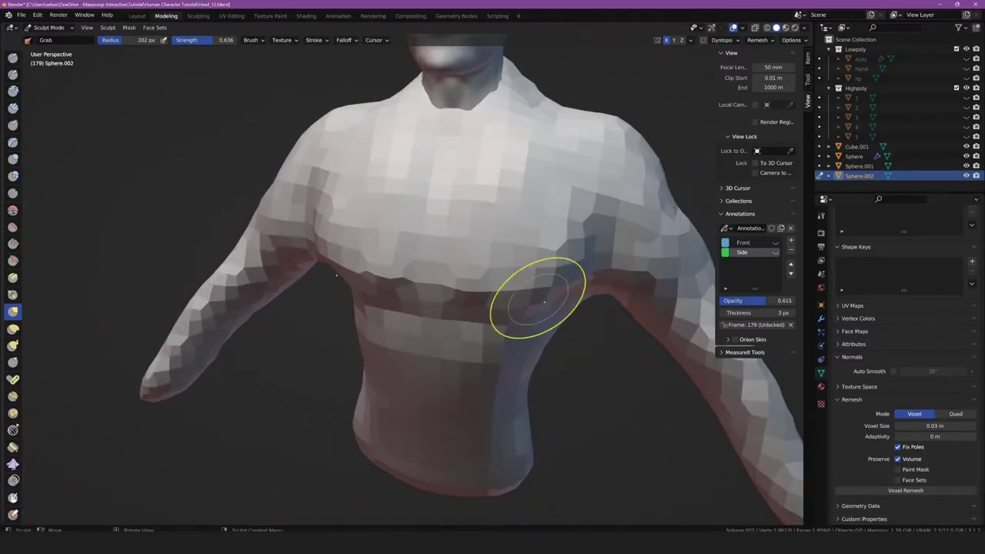
mouse_move(544, 302)
middle_down()
mouse_move(516, 439)
mouse_move(574, 458)
middle_up()
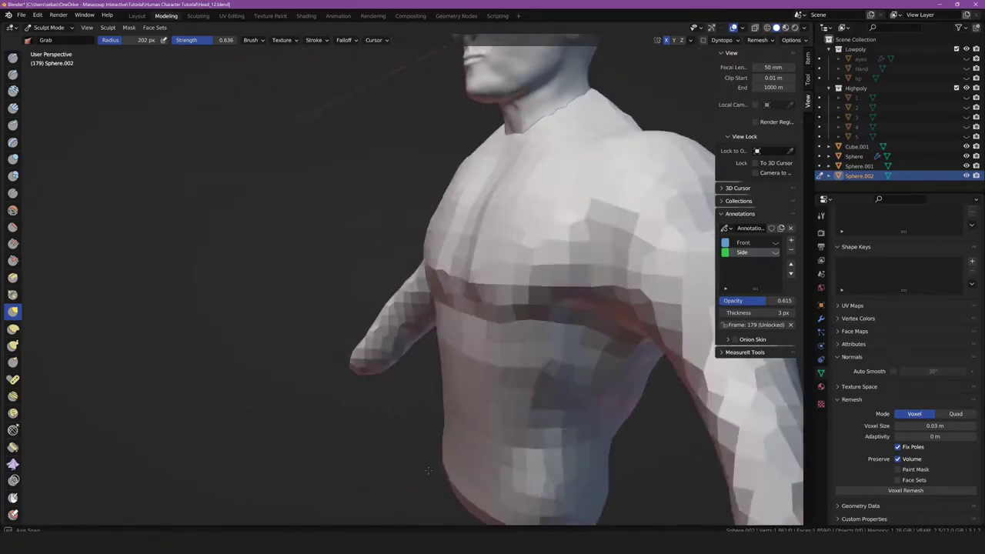
mouse_move(601, 421)
middle_down()
mouse_move(528, 473)
mouse_move(537, 443)
middle_up()
scroll(536, 443, down, 5)
scroll(385, 440, up, 5)
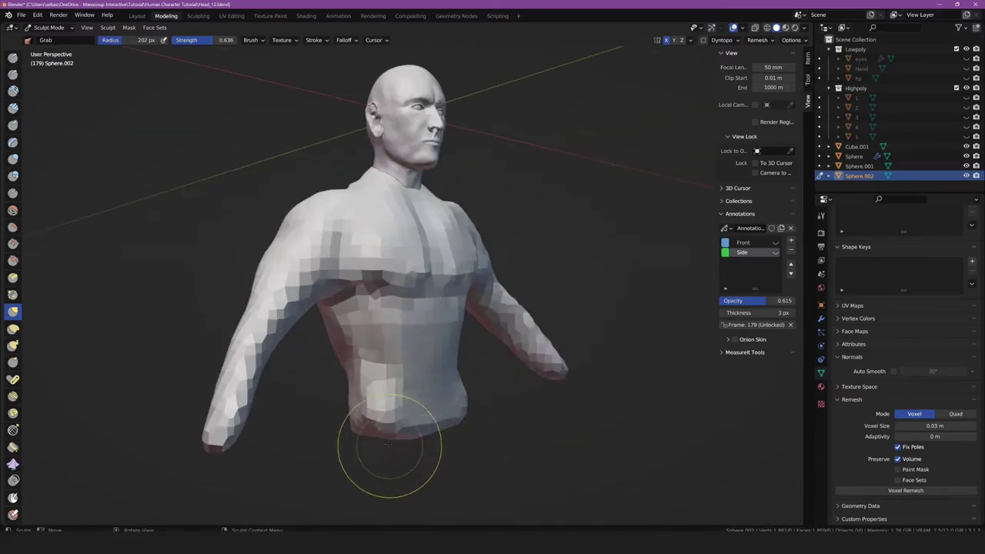
mouse_move(385, 439)
middle_down()
mouse_move(290, 424)
mouse_move(415, 427)
middle_up()
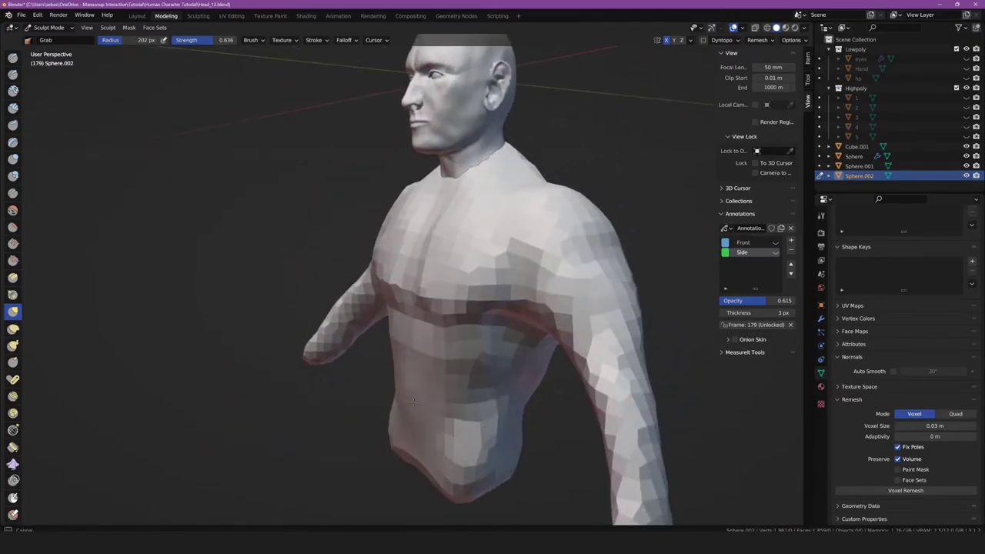
scroll(411, 354, down, 3)
middle_drag(329, 411, 400, 419)
scroll(461, 431, up, 4)
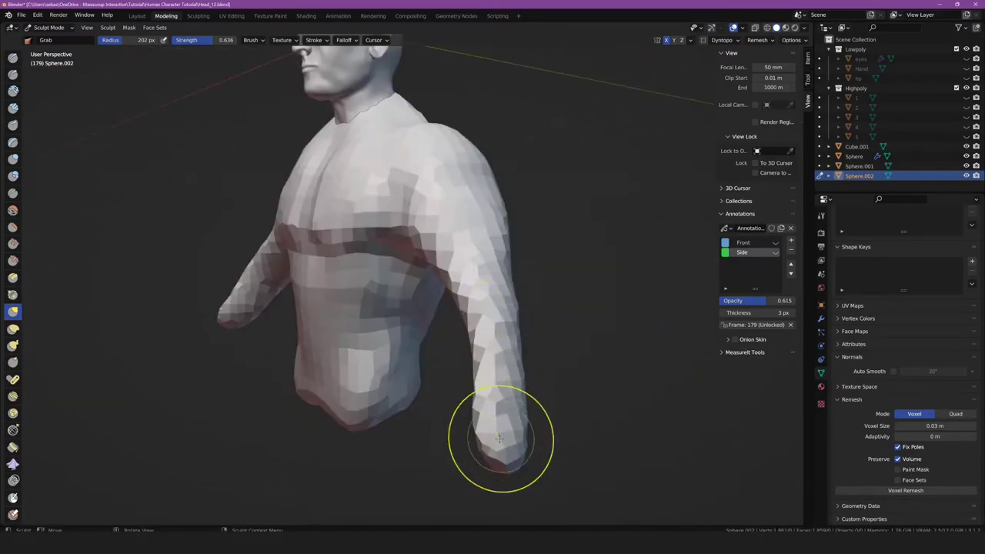
mouse_move(501, 440)
middle_down()
mouse_move(490, 385)
mouse_move(507, 388)
middle_up()
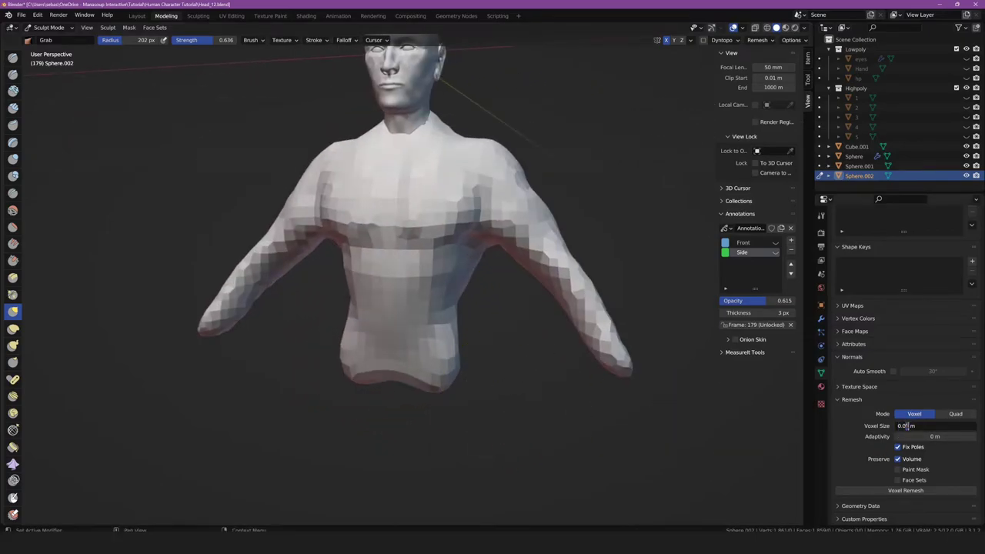
- Remesh the torso at a finer 0.02 m voxel size and grab the arm tip down and slightly right
click(919, 491)
middle_drag(539, 337, 444, 314)
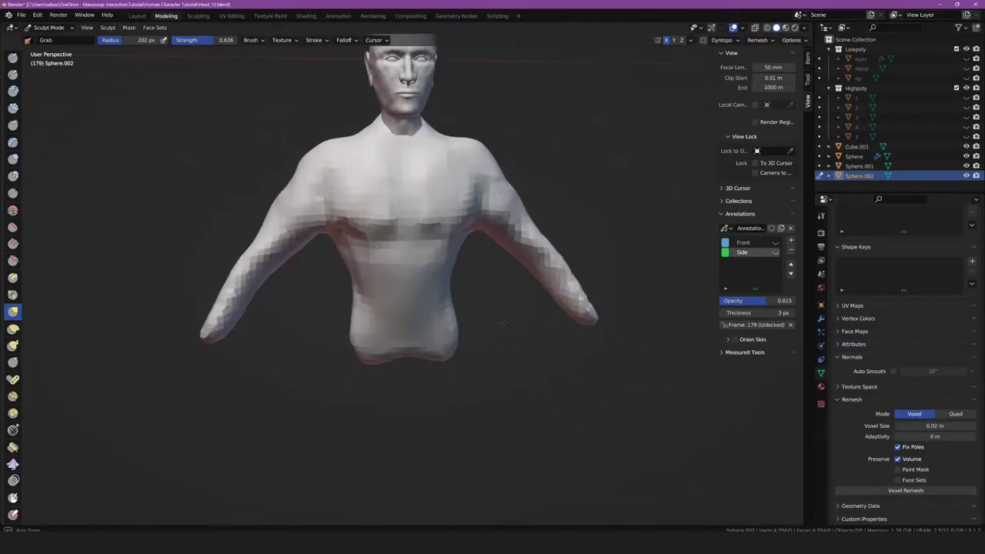
scroll(442, 314, down, 4)
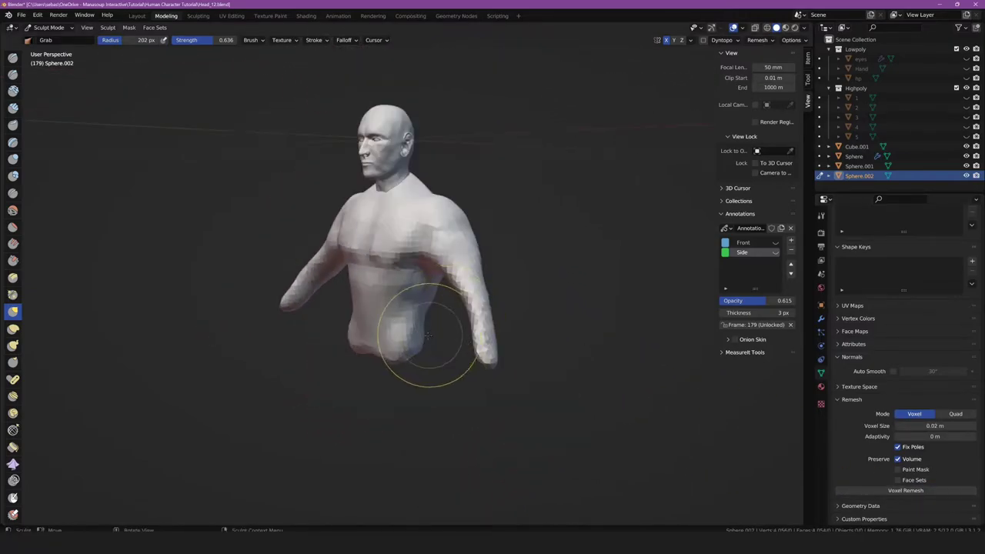
middle_drag(439, 407, 384, 346)
scroll(346, 254, up, 8)
click(13, 295)
key(g)
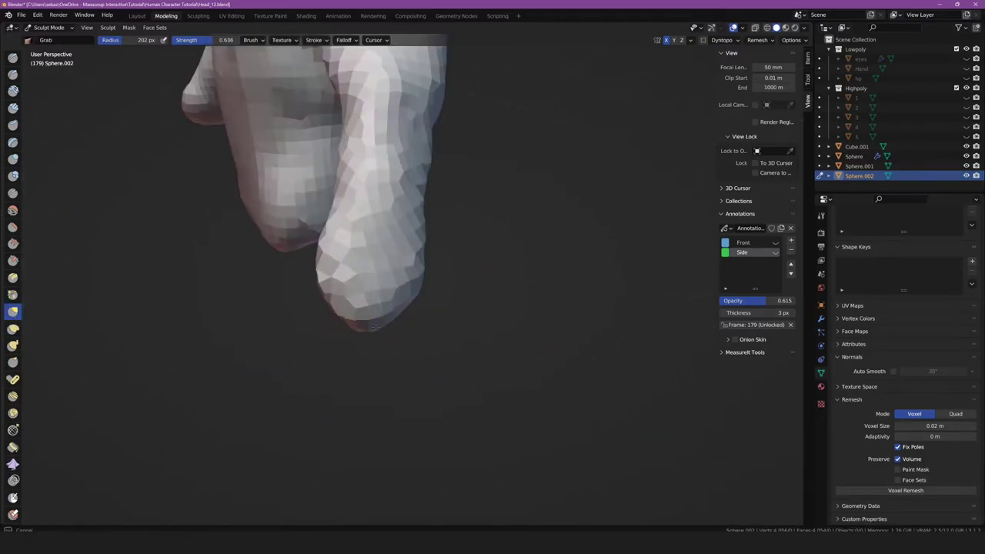
drag(385, 330, 398, 350)
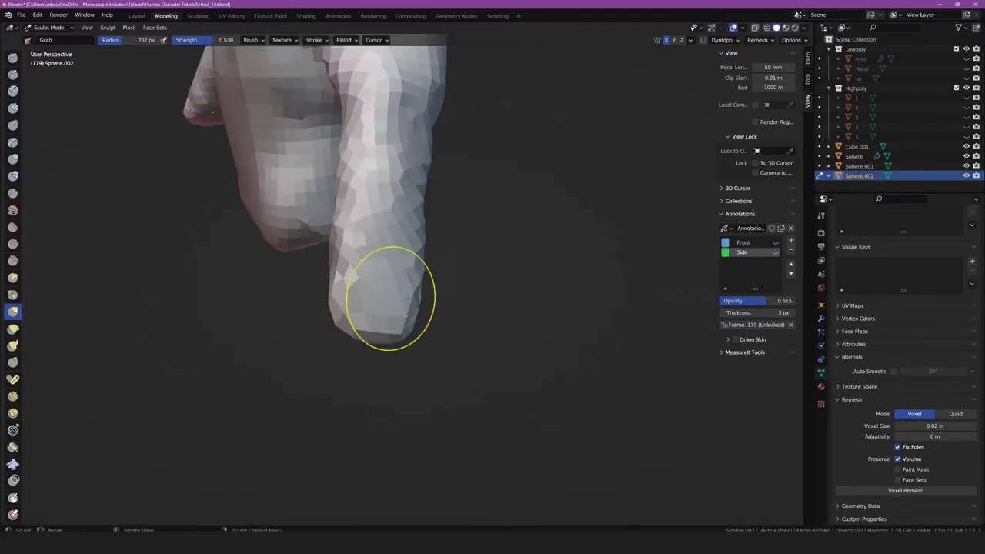
scroll(400, 254, down, 5)
- Check the arm from above, behind, low and side angles
middle_drag(385, 274, 318, 351)
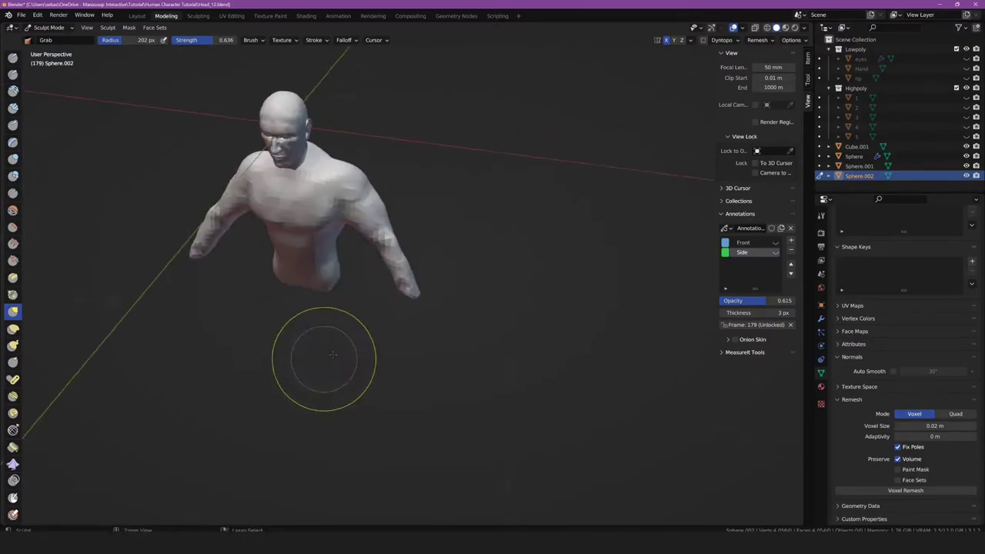
scroll(267, 308, up, 6)
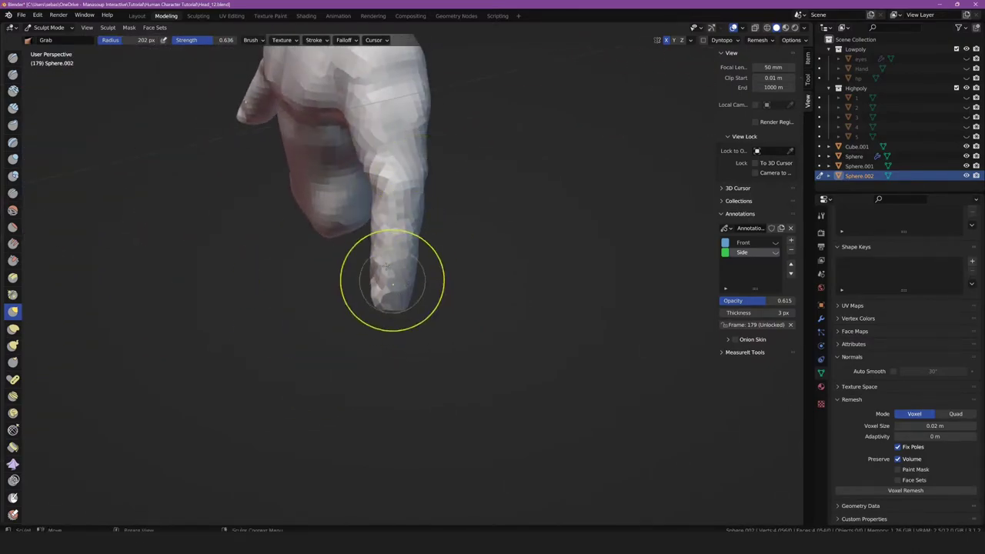
scroll(400, 281, down, 4)
middle_drag(405, 279, 308, 308)
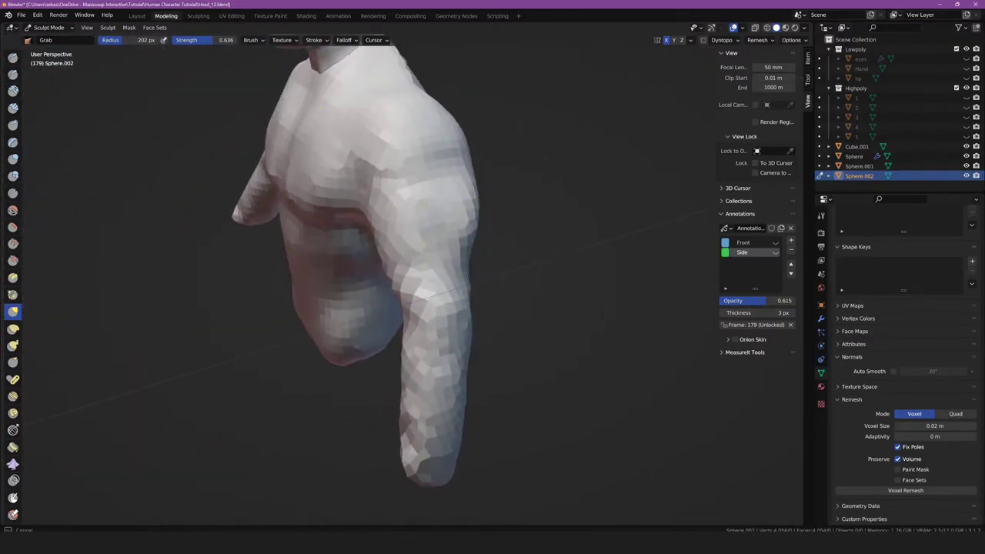
mouse_move(417, 302)
middle_down()
mouse_move(446, 292)
mouse_move(350, 342)
middle_up()
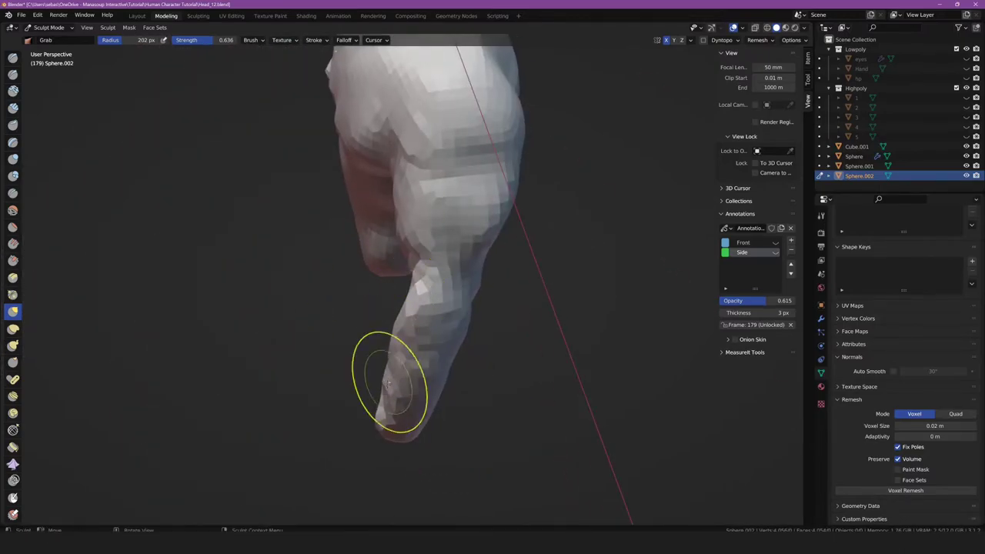
middle_drag(389, 383, 280, 365)
mouse_move(339, 406)
middle_down()
mouse_move(346, 273)
mouse_move(416, 325)
middle_up()
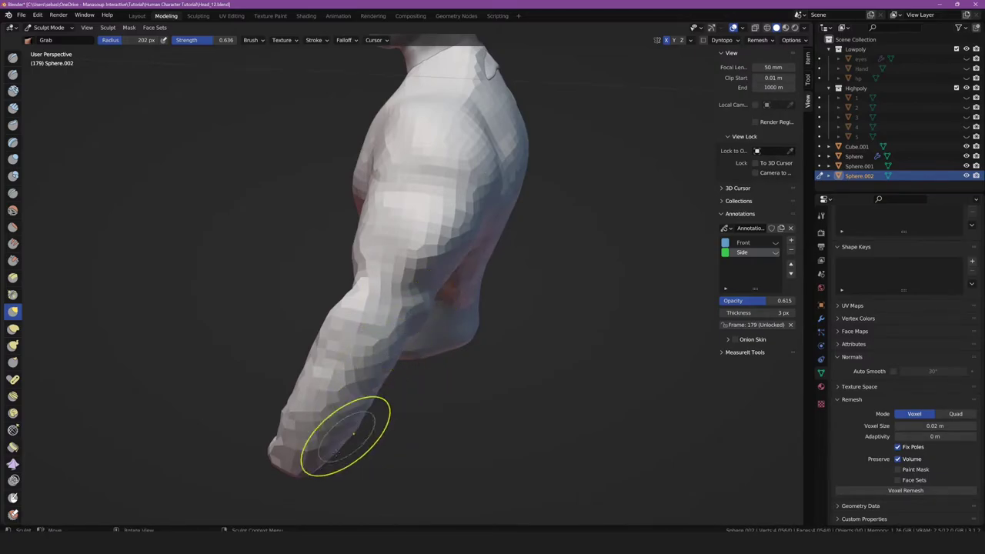
mouse_move(288, 441)
middle_down()
mouse_move(337, 268)
mouse_move(300, 292)
mouse_move(353, 372)
mouse_move(358, 405)
middle_up()
- Orbit around the face, chest, shoulder and neck to a straight view of the whole back
scroll(369, 440, down, 3)
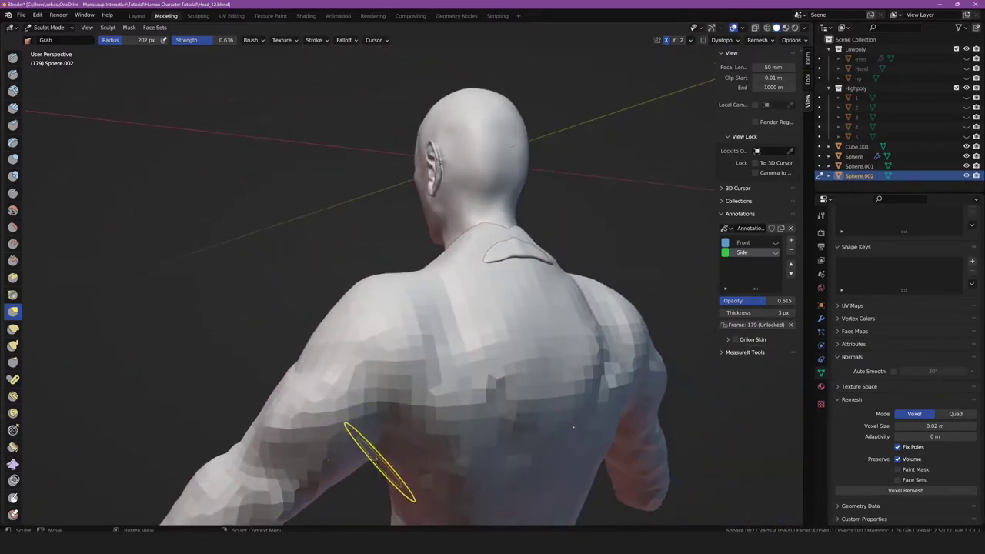
middle_drag(369, 440, 470, 450)
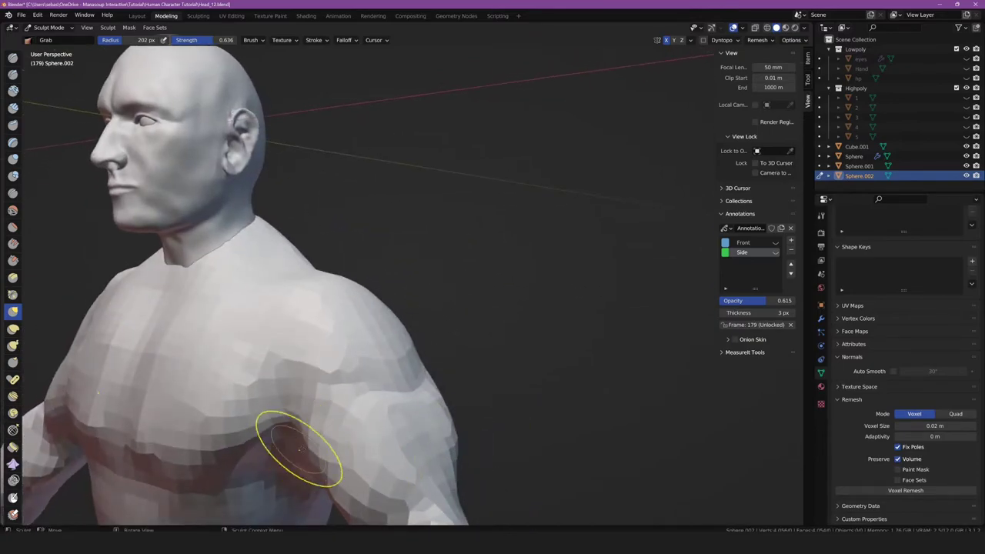
mouse_move(302, 450)
middle_down()
mouse_move(257, 483)
mouse_move(269, 450)
middle_up()
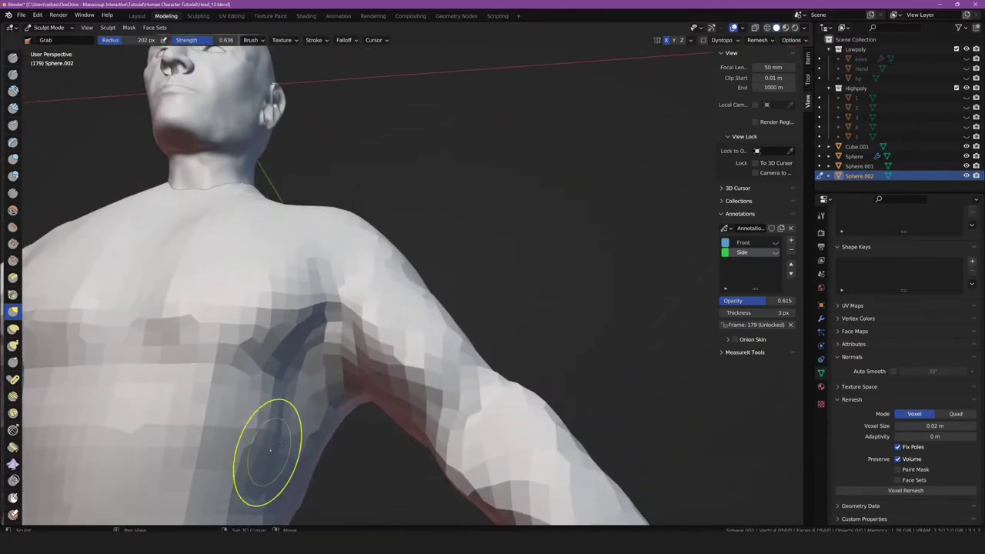
middle_drag(315, 401, 330, 337)
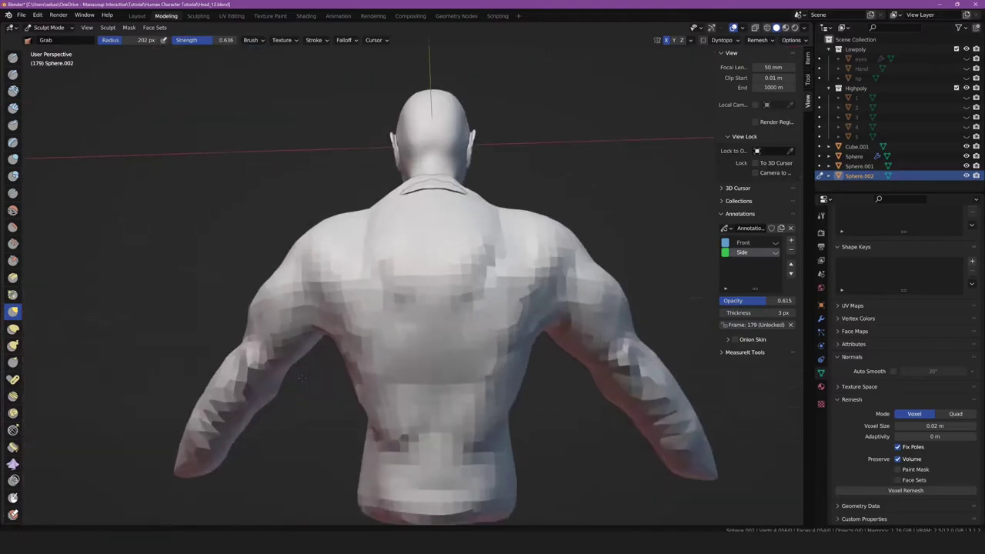
scroll(330, 337, up, 2)
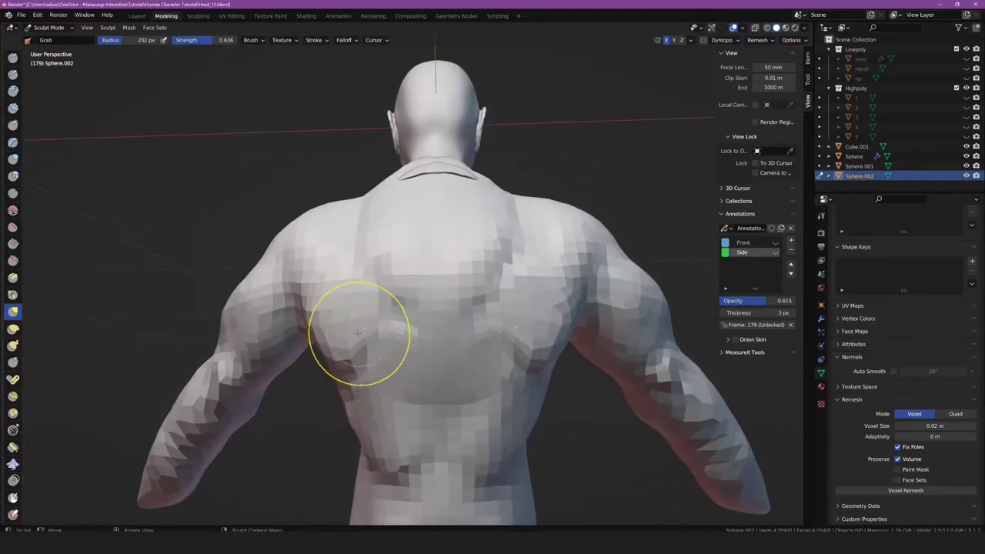
middle_drag(357, 332, 356, 328)
mouse_move(353, 291)
middle_down()
mouse_move(391, 253)
mouse_move(377, 273)
middle_up()
mouse_move(400, 158)
middle_down()
mouse_move(411, 377)
mouse_move(403, 420)
mouse_move(488, 428)
mouse_move(394, 408)
mouse_move(484, 307)
middle_up()
middle_drag(436, 329, 448, 286)
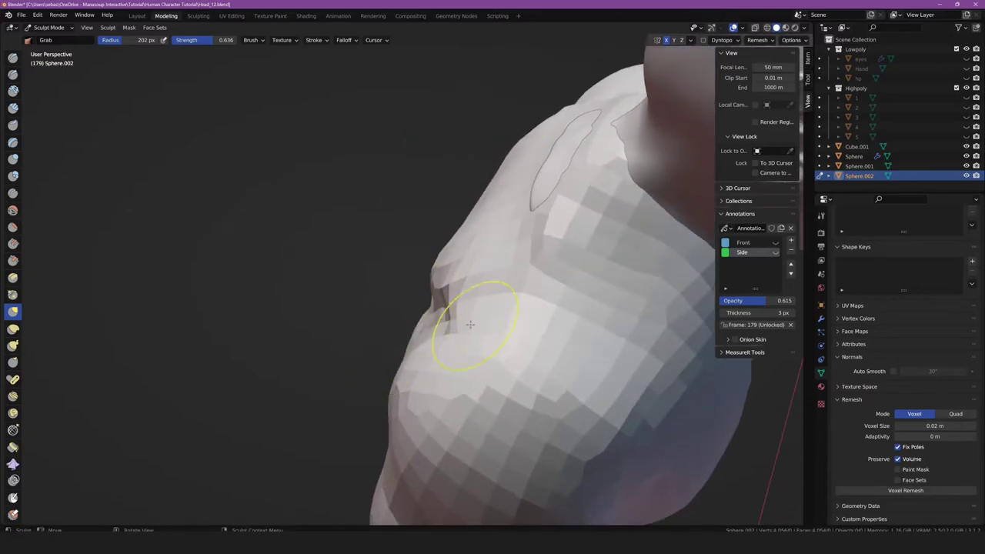
mouse_move(506, 300)
middle_down()
mouse_move(473, 358)
mouse_move(439, 315)
mouse_move(577, 370)
mouse_move(492, 262)
middle_up()
scroll(485, 258, down, 5)
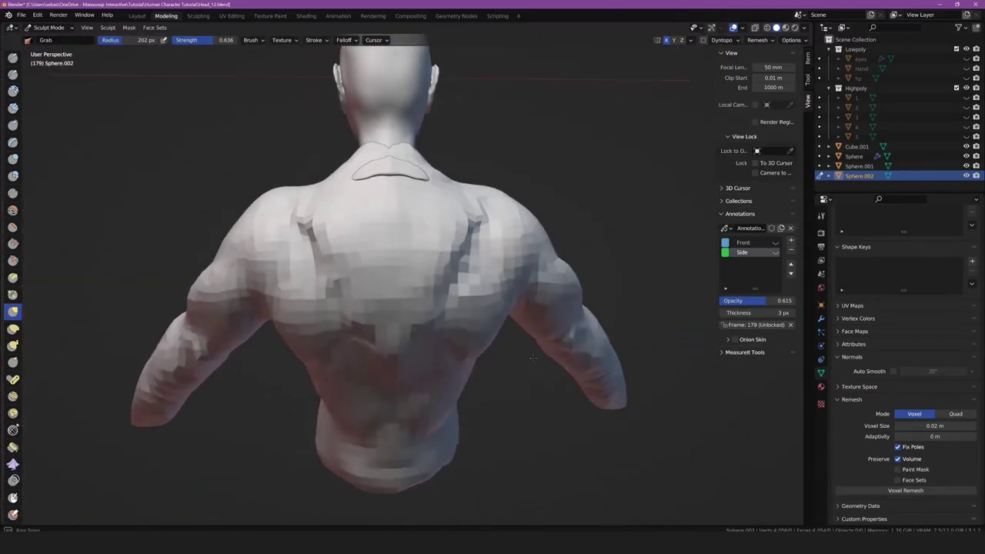
scroll(481, 254, up, 4)
scroll(477, 254, up, 2)
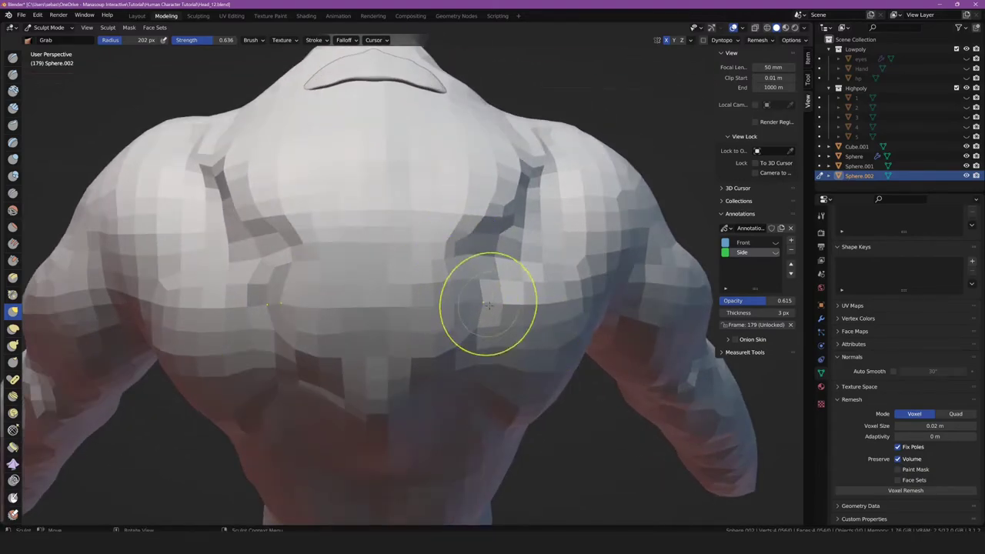
middle_drag(407, 374, 411, 408)
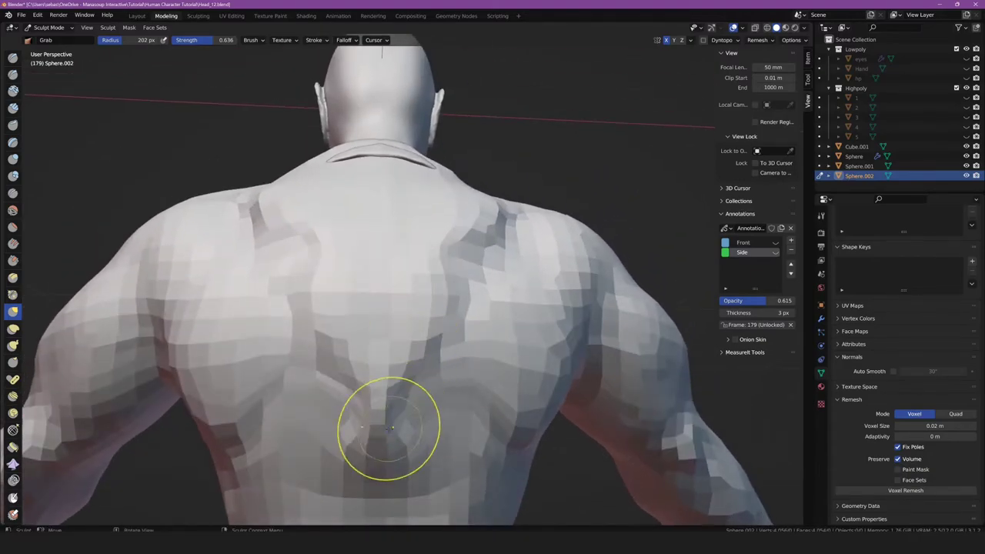
mouse_move(539, 369)
middle_down()
mouse_move(406, 363)
mouse_move(454, 385)
mouse_move(435, 384)
mouse_move(470, 428)
mouse_move(427, 327)
middle_up()
- Review the neck, back, shoulder, arm and chest from several angled rear and side views
scroll(454, 385, down, 5)
scroll(461, 398, up, 5)
scroll(437, 380, up, 3)
middle_drag(404, 232, 452, 313)
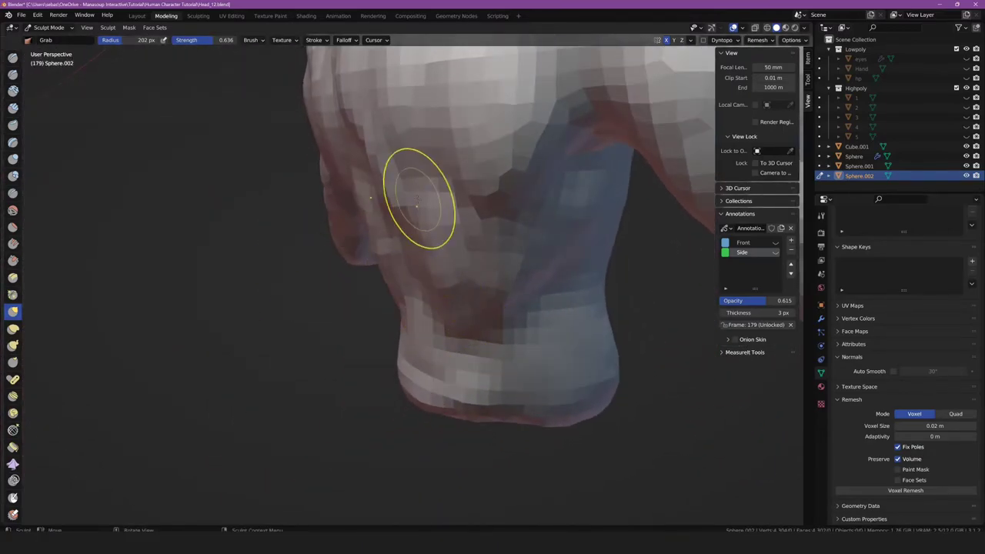
middle_drag(416, 201, 472, 264)
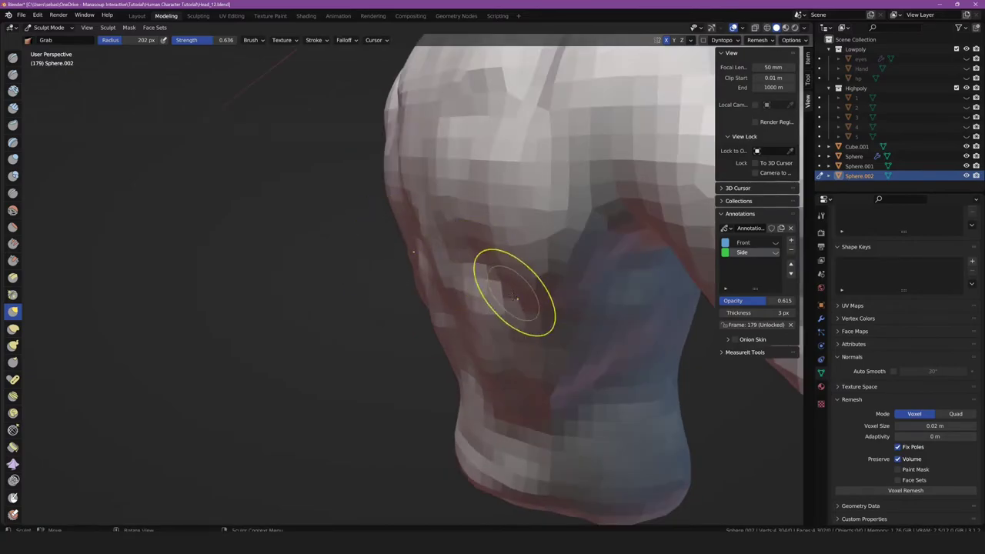
scroll(514, 296, down, 3)
scroll(479, 341, down, 3)
mouse_move(479, 341)
middle_down()
mouse_move(497, 323)
mouse_move(472, 341)
mouse_move(413, 218)
mouse_move(529, 183)
middle_up()
scroll(472, 340, up, 4)
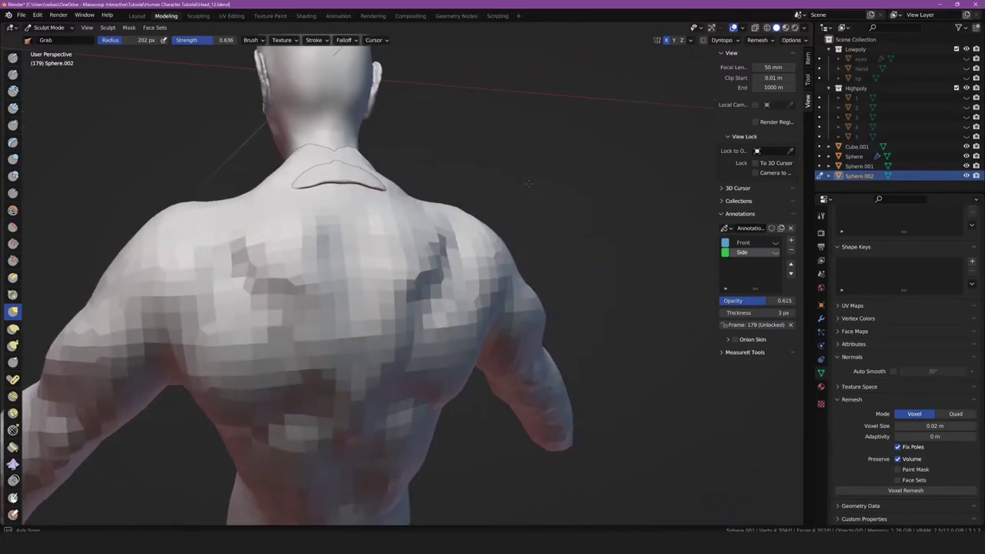
mouse_move(430, 212)
middle_down()
mouse_move(400, 254)
mouse_move(374, 326)
middle_up()
scroll(400, 254, down, 3)
scroll(374, 326, up, 5)
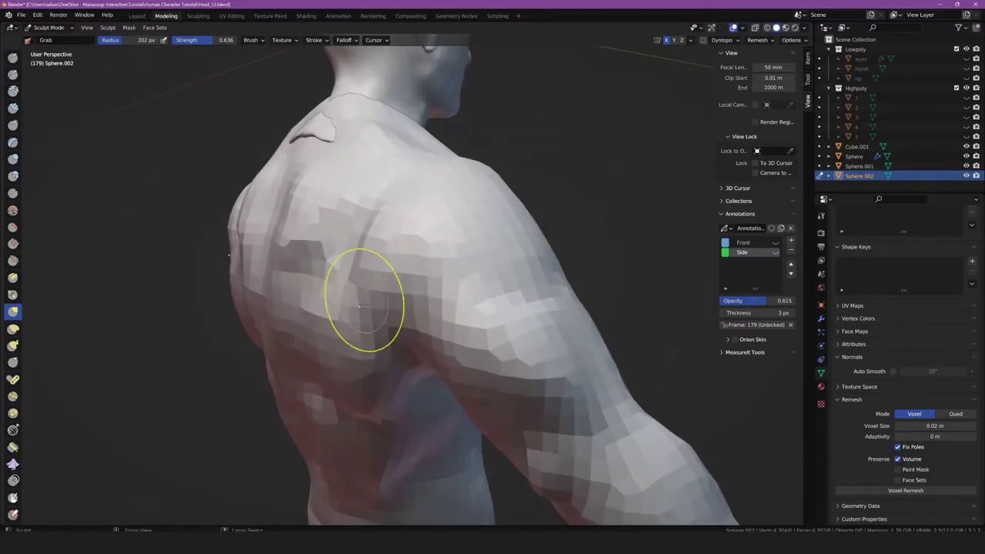
middle_drag(435, 303, 427, 332)
ctrl+middle_drag(456, 361, 483, 318)
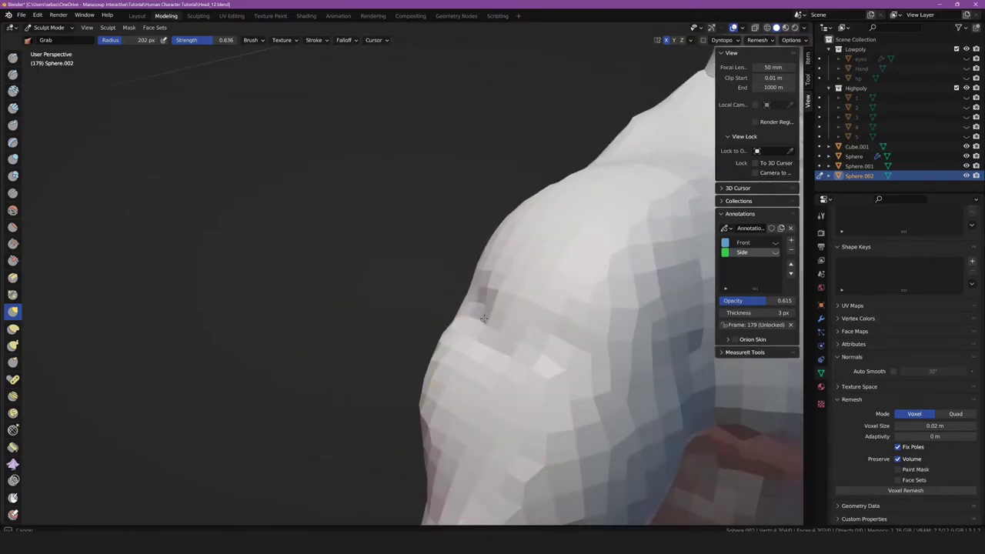
middle_drag(497, 356, 570, 290)
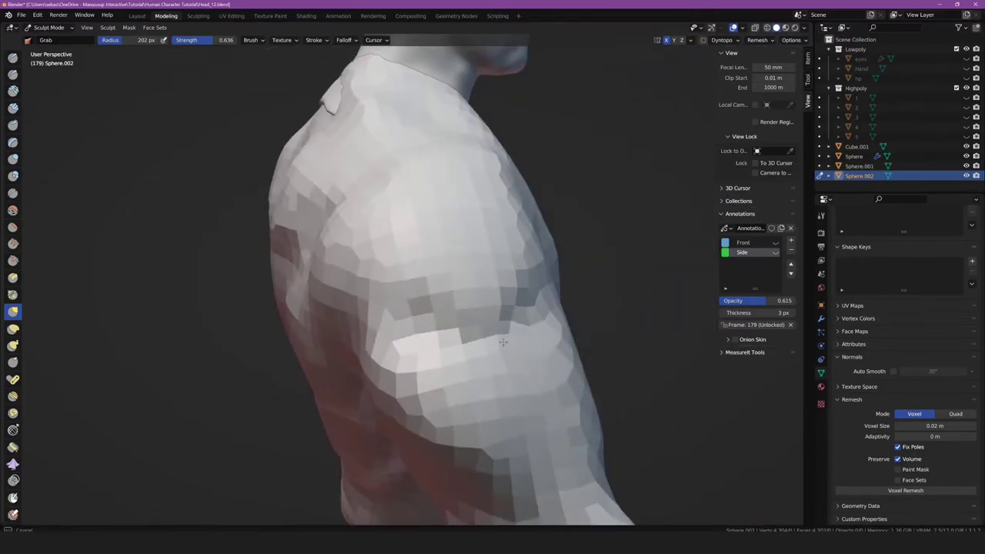
mouse_move(503, 342)
middle_down()
mouse_move(374, 378)
mouse_move(451, 316)
middle_up()
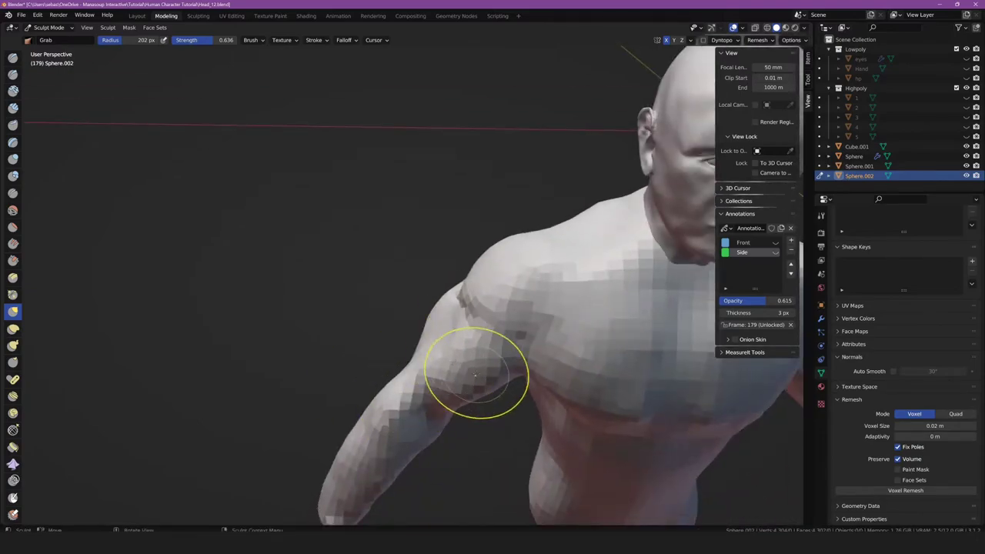
middle_drag(474, 375, 431, 338)
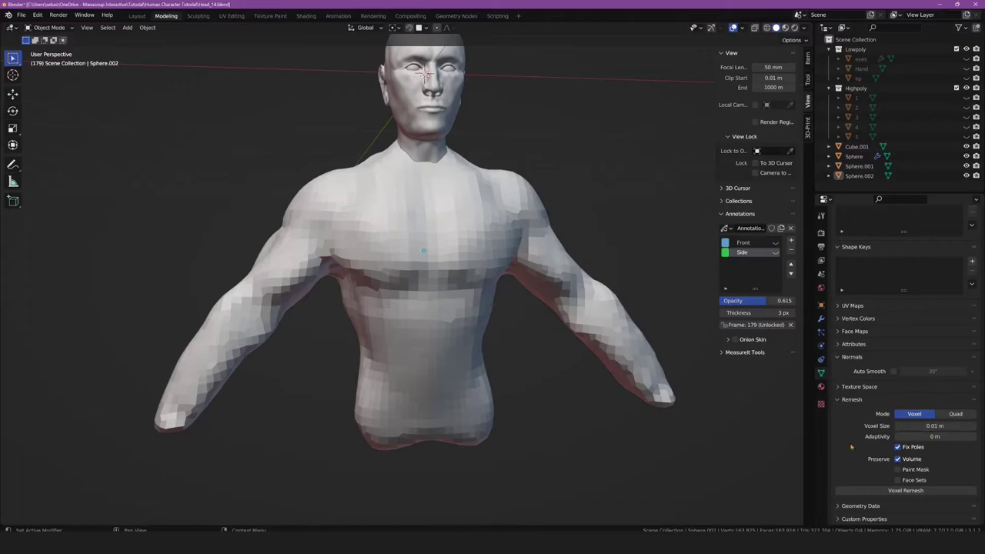
- Voxel Remesh the torso at 0.01 m and inspect the smoother surface
click(872, 490)
middle_drag(418, 232, 390, 228)
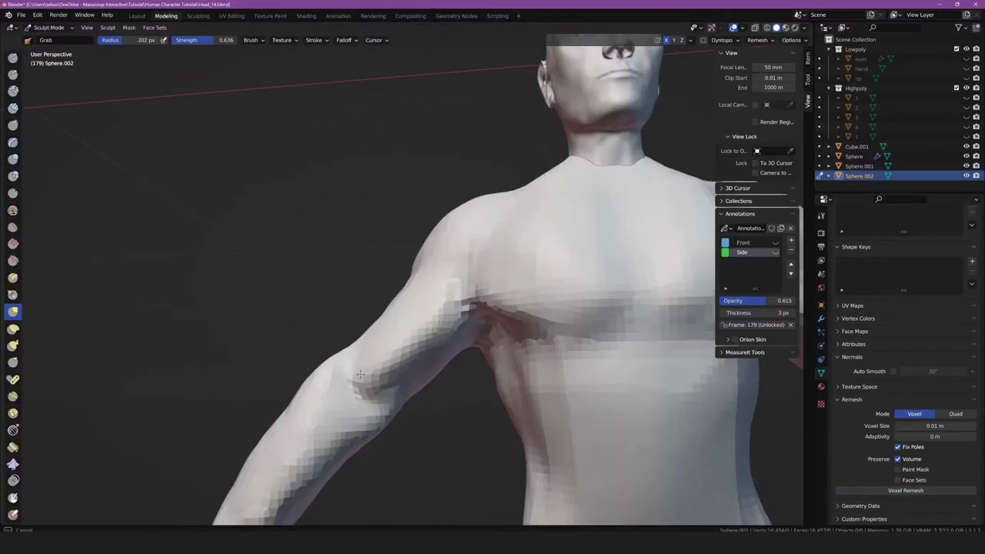
middle_drag(369, 384, 335, 408)
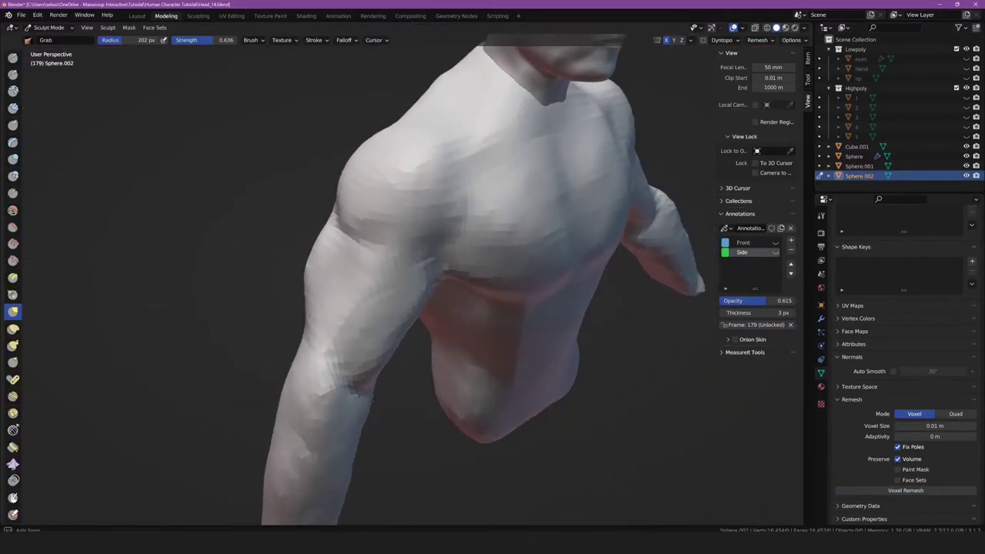
- With the Draw brush, deepen the armpit crease and shrink the brush radius to 131 px
key(x)
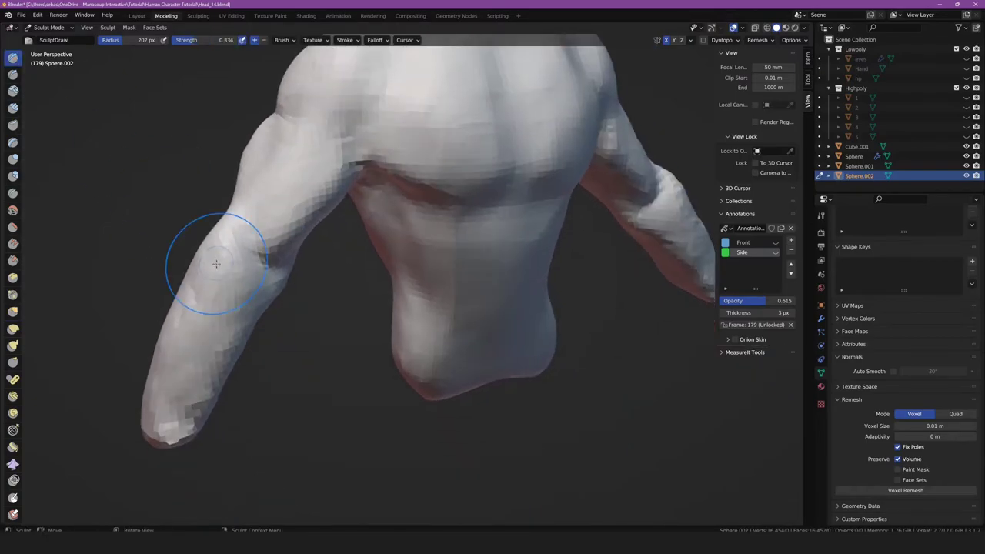
mouse_move(216, 259)
middle_down()
mouse_move(159, 238)
mouse_move(185, 247)
mouse_move(225, 185)
middle_up()
scroll(199, 250, up, 3)
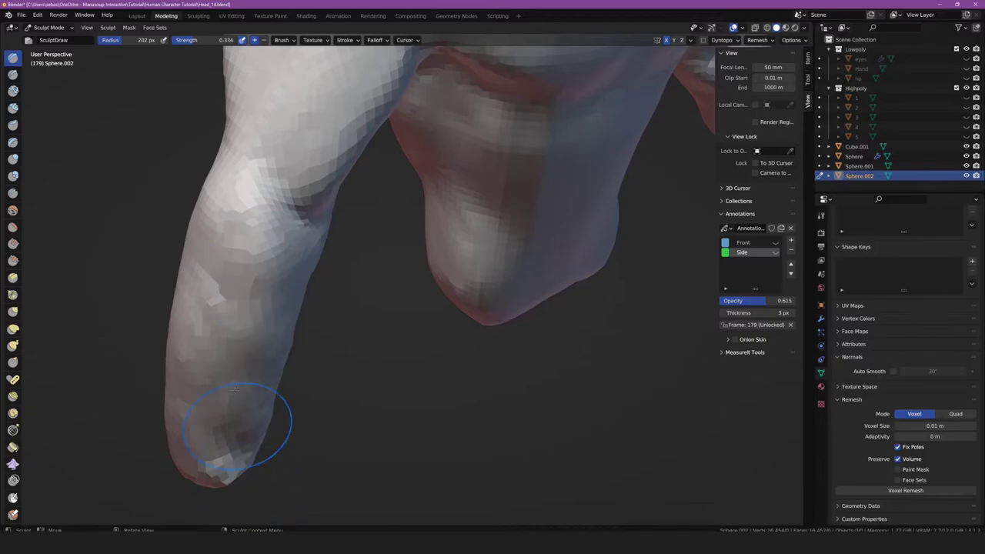
mouse_move(241, 418)
middle_down()
mouse_move(158, 269)
mouse_move(352, 264)
mouse_move(318, 256)
middle_up()
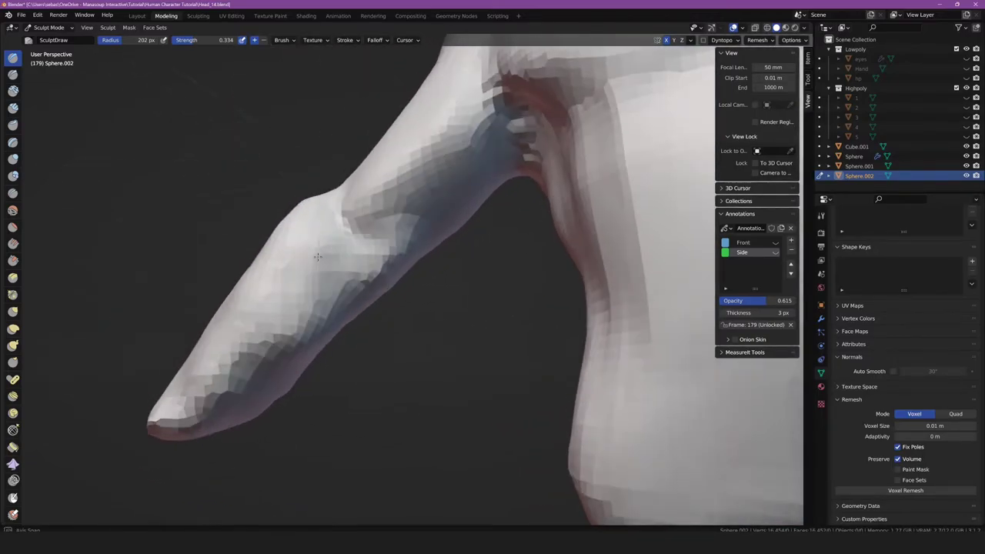
middle_drag(464, 181, 503, 132)
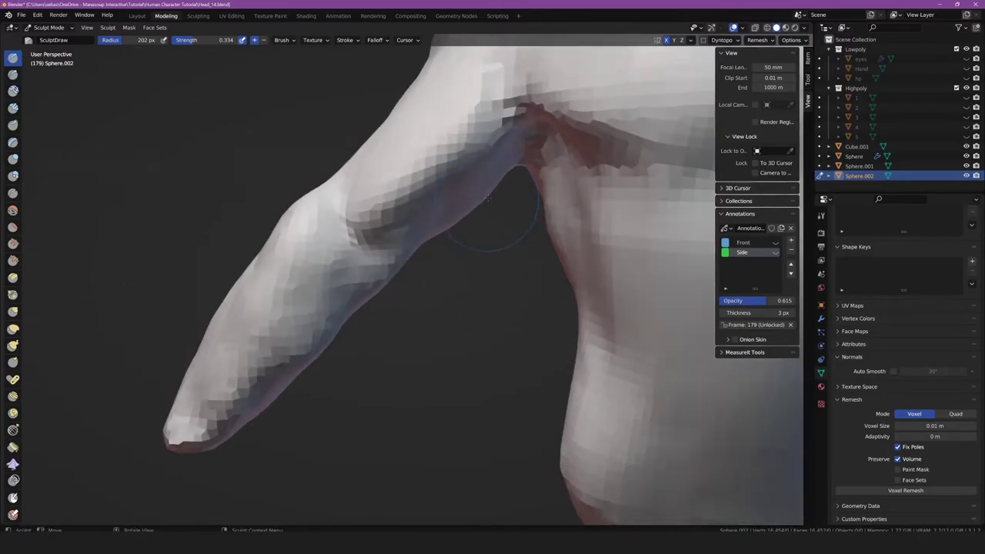
drag(496, 156, 483, 184)
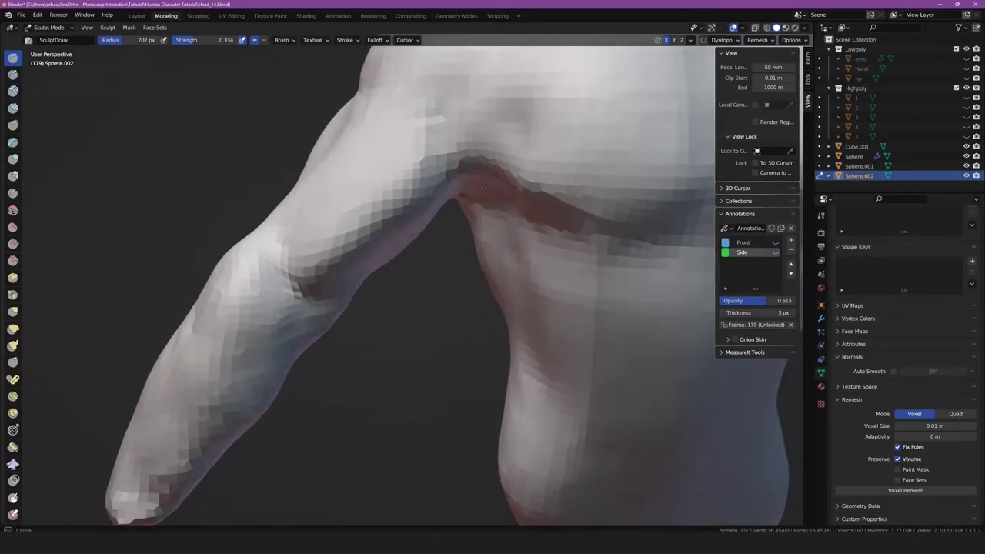
mouse_move(497, 151)
middle_down()
mouse_move(462, 154)
mouse_move(444, 241)
middle_up()
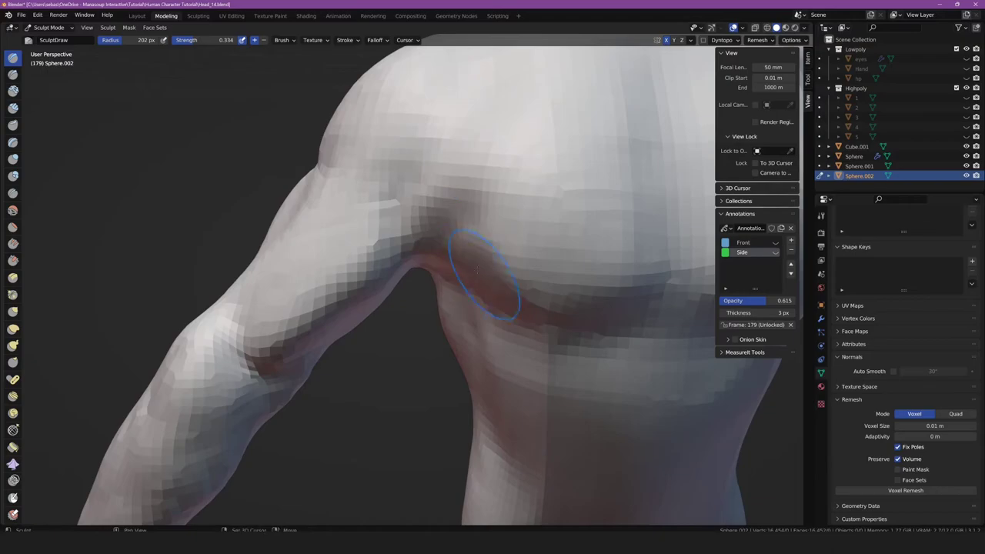
mouse_move(483, 273)
middle_down()
mouse_move(461, 200)
mouse_move(486, 128)
middle_up()
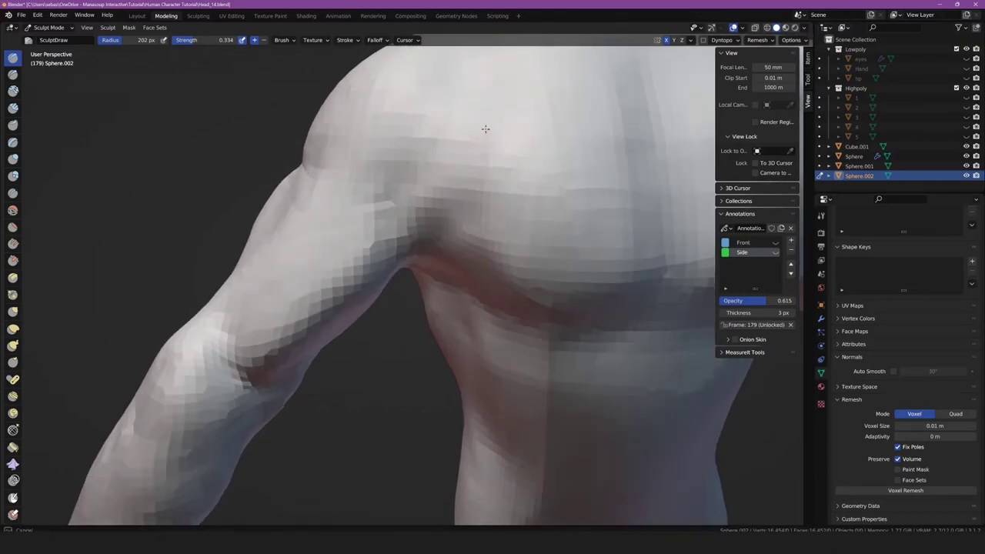
drag(459, 160, 452, 123)
- Shrink the Draw brush and carve muscle grooves into the shoulder
key(f)
click(445, 178)
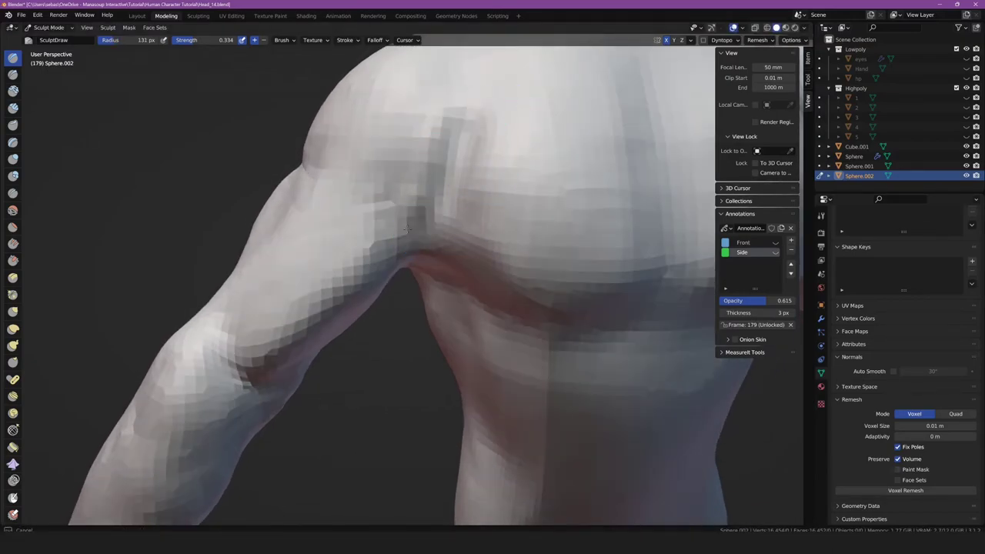
drag(407, 229, 385, 196)
mouse_move(462, 135)
mouse_down()
mouse_move(400, 219)
mouse_move(432, 229)
mouse_up()
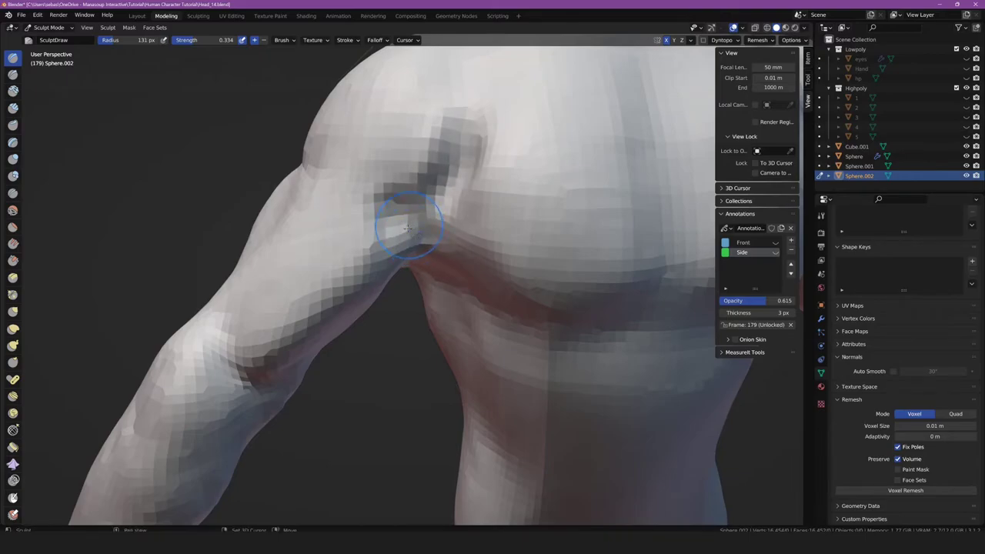
middle_drag(408, 228, 485, 274)
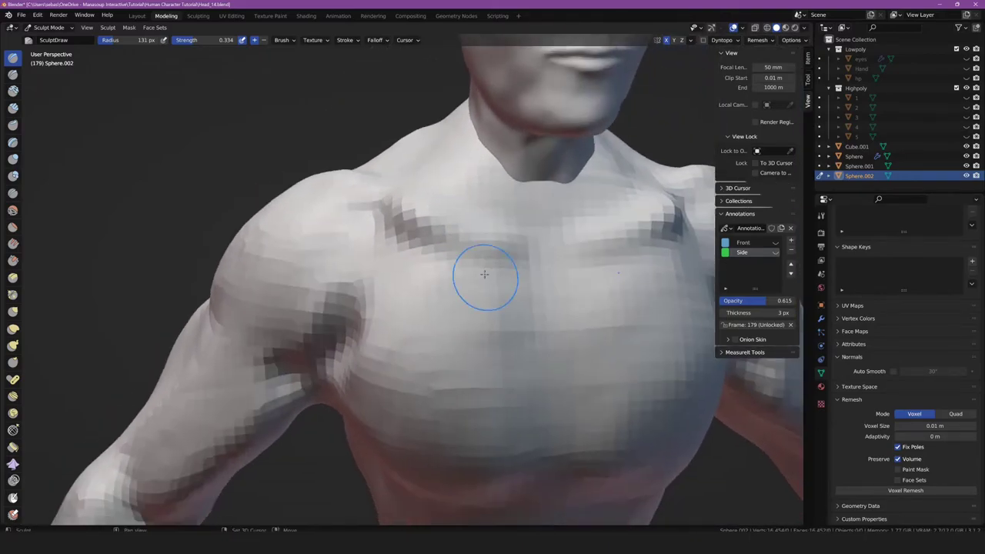
- Carve the sternum line, chest grooves, collarbone and a small dent below the neck
drag(485, 274, 531, 392)
drag(607, 277, 619, 385)
drag(508, 231, 508, 427)
mouse_move(600, 300)
mouse_down()
mouse_move(524, 451)
mouse_move(381, 393)
mouse_up()
drag(646, 262, 646, 366)
drag(431, 174, 476, 205)
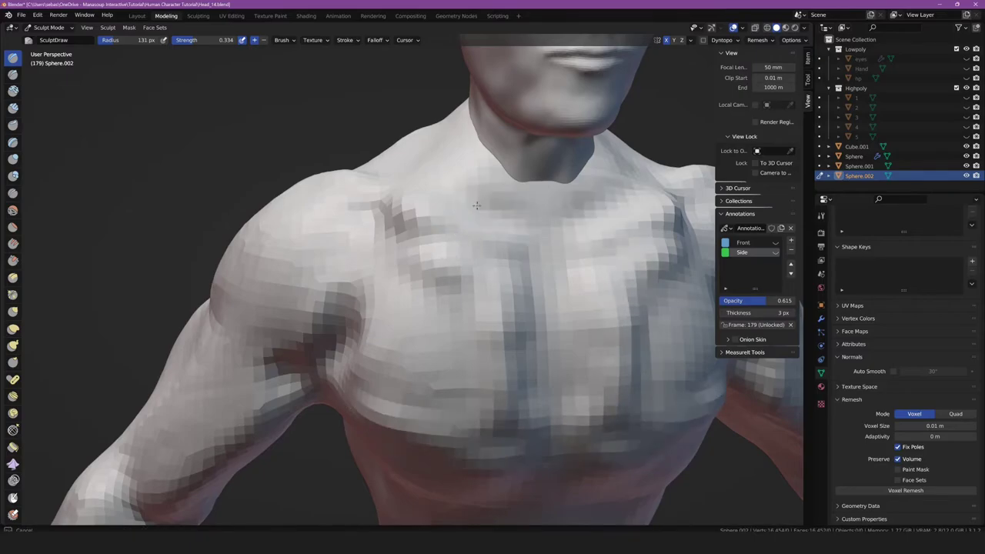
click(534, 215)
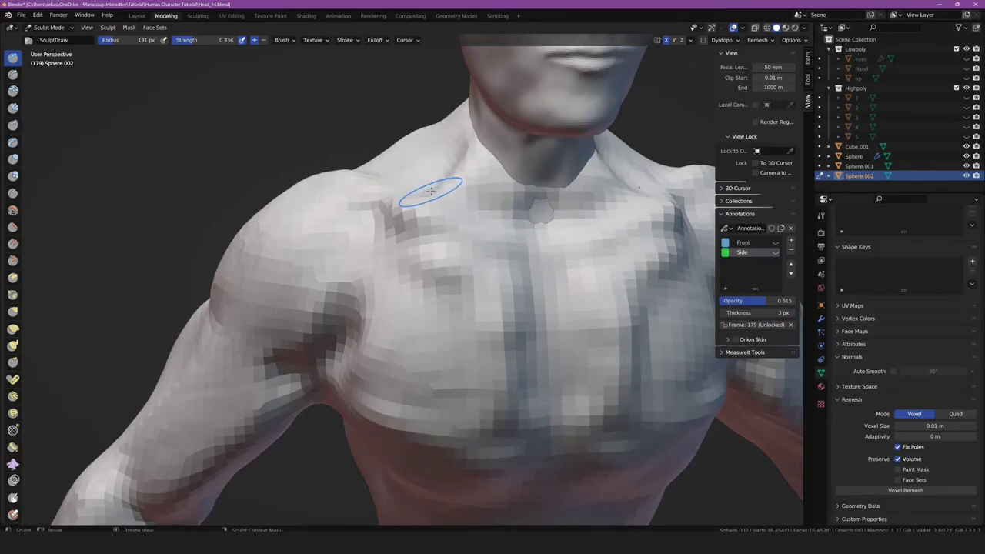
mouse_move(431, 190)
middle_down()
mouse_move(501, 203)
mouse_move(491, 223)
mouse_move(566, 280)
middle_up()
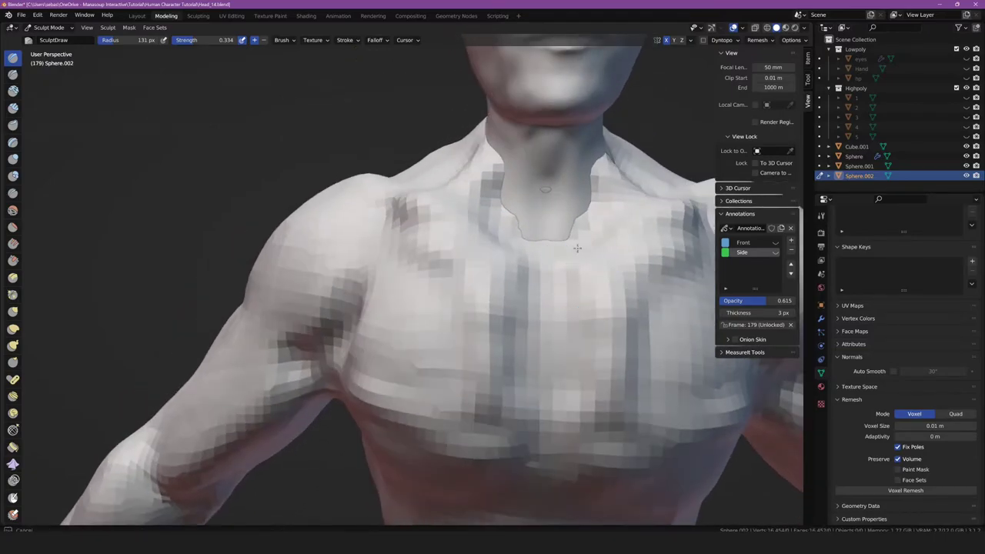
mouse_move(574, 260)
mouse_down()
mouse_move(583, 292)
mouse_move(571, 385)
mouse_move(560, 319)
mouse_up()
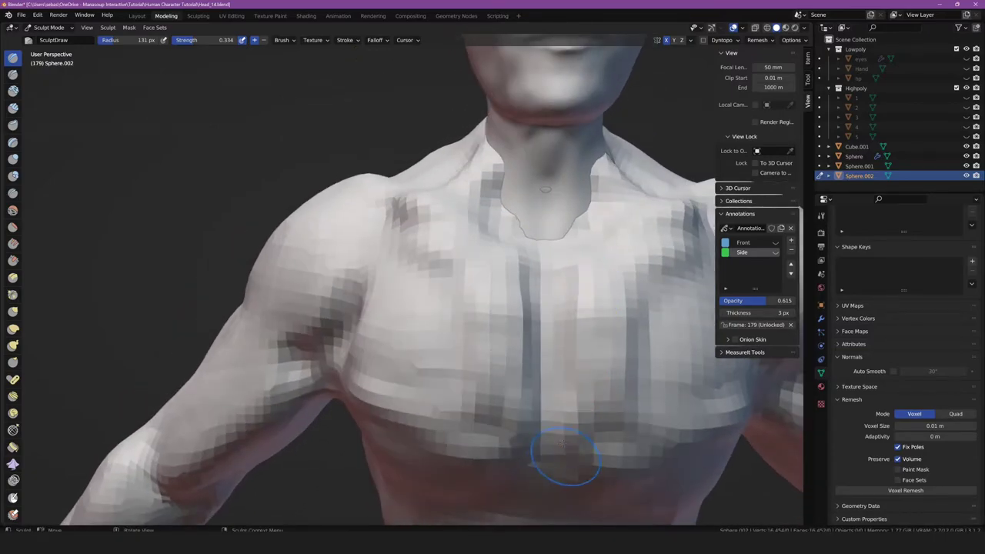
- Orbit and zoom to review the chest and head from front and higher angles
mouse_move(514, 379)
middle_down()
mouse_move(539, 308)
mouse_move(571, 346)
mouse_move(490, 350)
middle_up()
scroll(534, 301, up, 5)
scroll(516, 345, down, 2)
scroll(521, 340, up, 3)
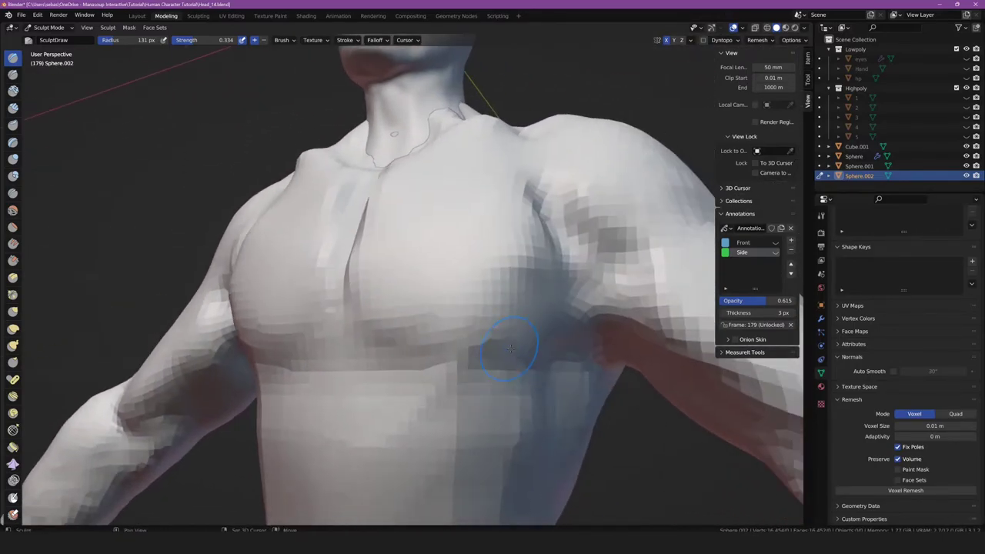
middle_drag(387, 369, 418, 378)
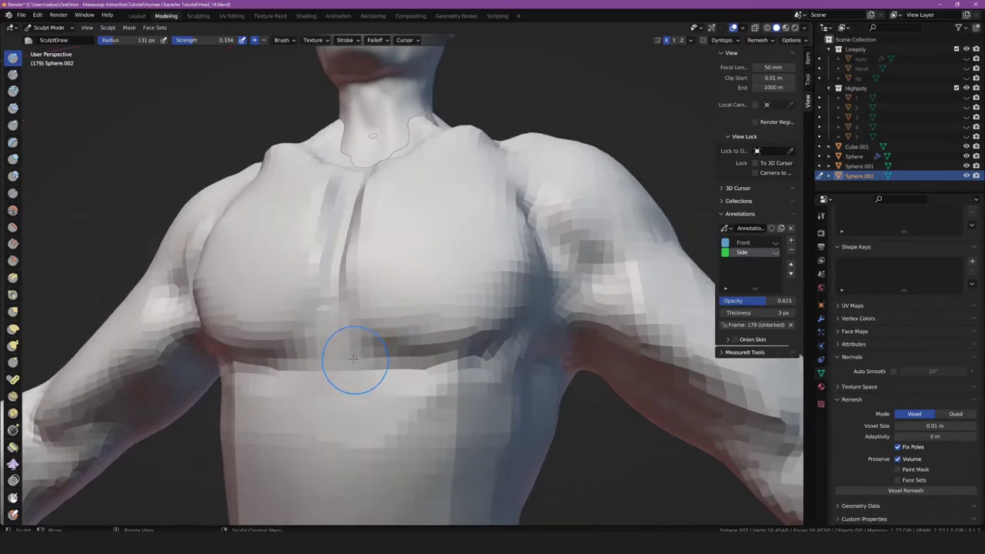
scroll(384, 331, up, 2)
scroll(413, 310, down, 1)
scroll(435, 323, up, 2)
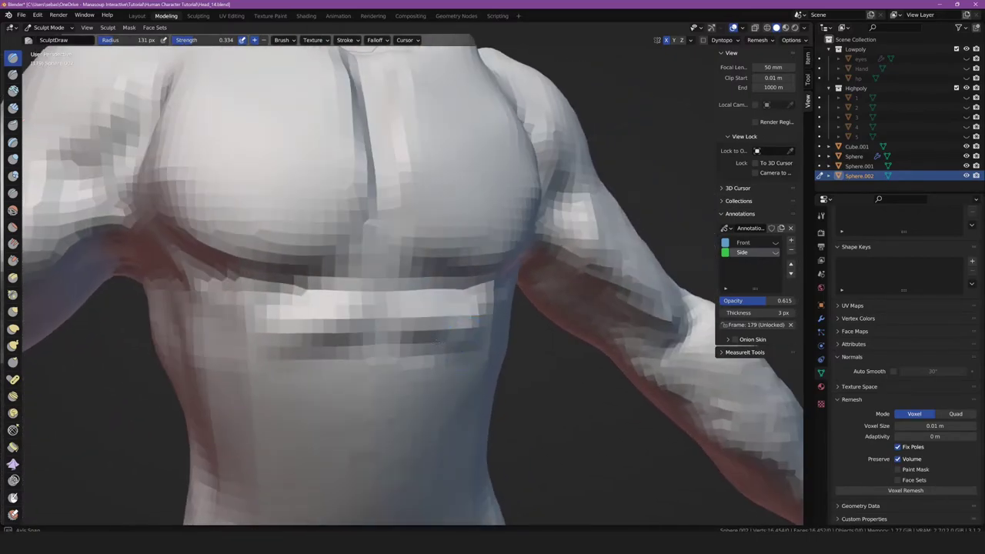
middle_drag(435, 323, 420, 343)
scroll(419, 344, down, 2)
scroll(407, 407, up, 2)
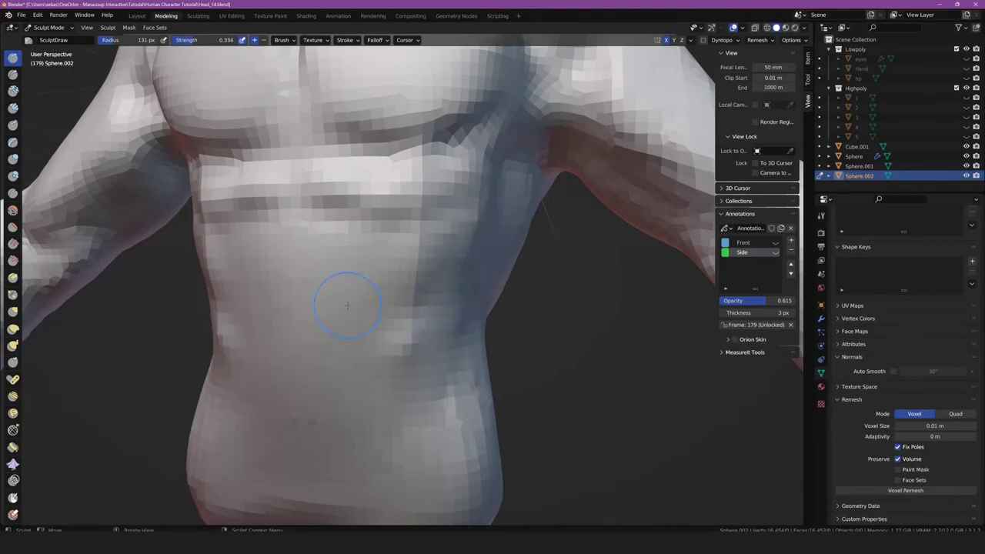
scroll(347, 306, down, 2)
middle_drag(351, 326, 361, 271)
scroll(360, 271, up, 2)
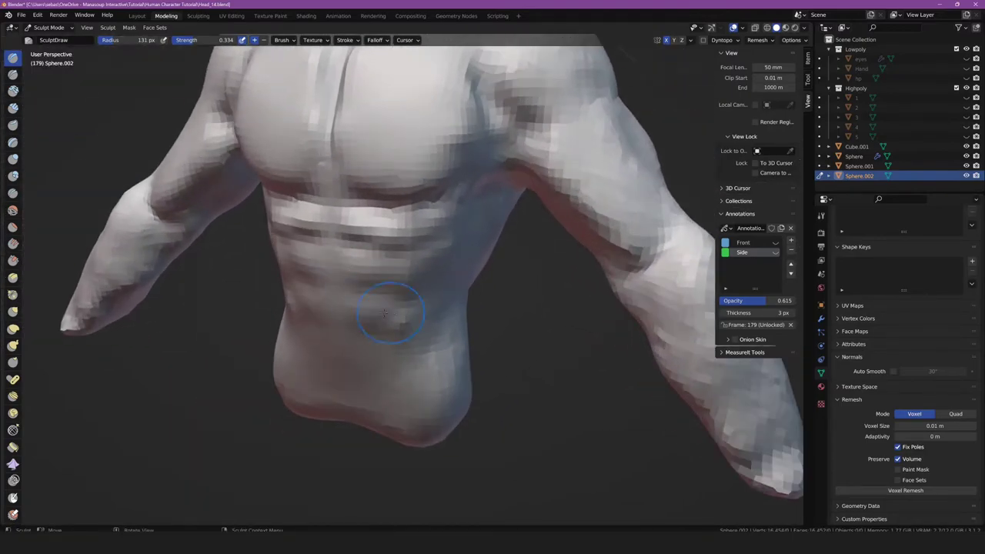
middle_drag(385, 314, 352, 315)
middle_drag(352, 355, 360, 353)
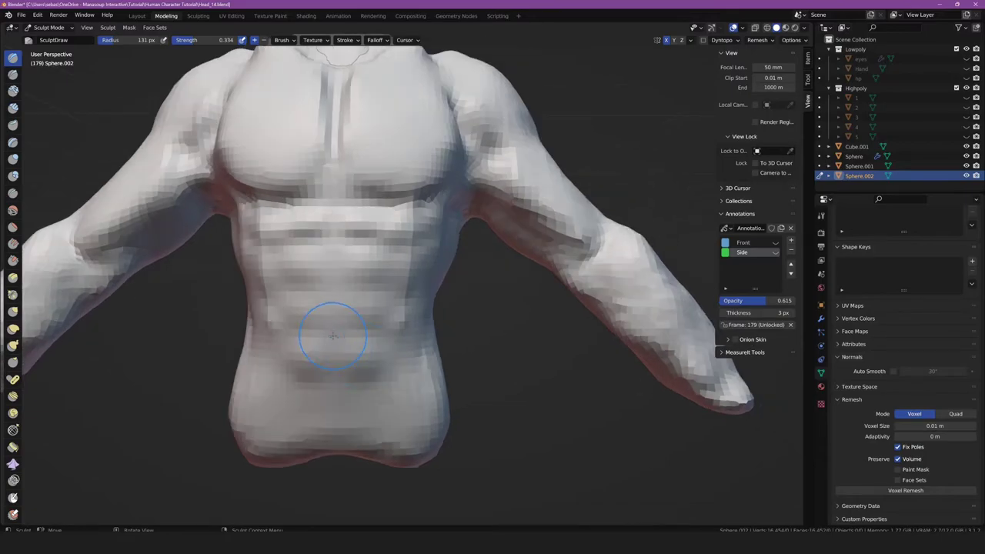
scroll(333, 326, down, 3)
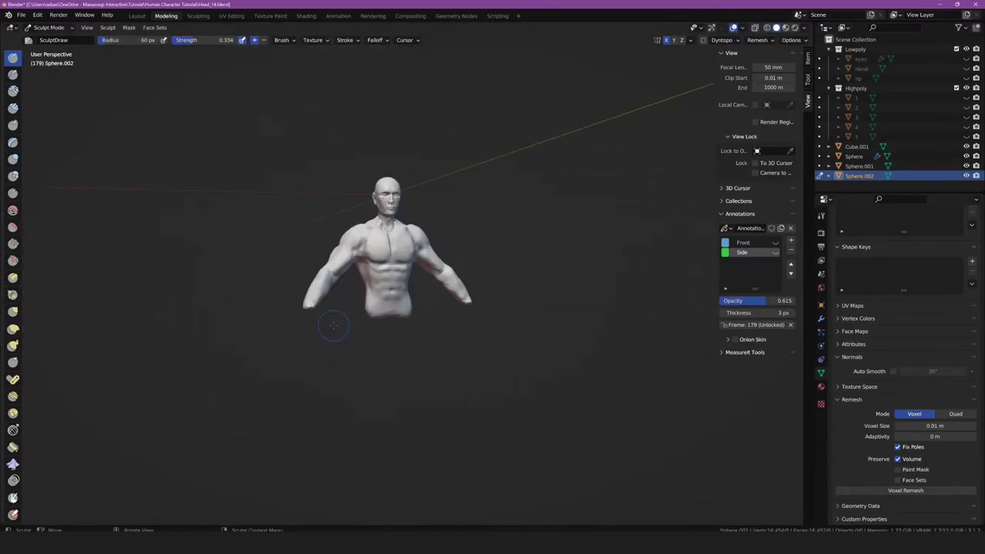
scroll(331, 329, up, 3)
mouse_move(331, 329)
middle_down()
mouse_move(323, 343)
mouse_move(312, 313)
middle_up()
scroll(331, 341, up, 2)
scroll(323, 343, up, 2)
- Switch to the Grab brush and pull the lower chest slightly
key(g)
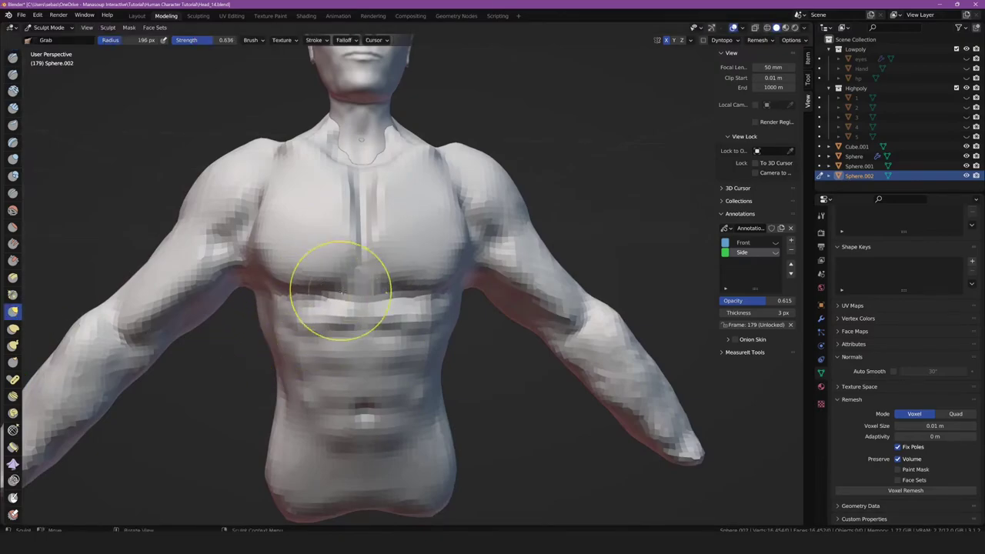
mouse_move(341, 279)
mouse_down()
mouse_move(360, 271)
mouse_move(402, 281)
mouse_up()
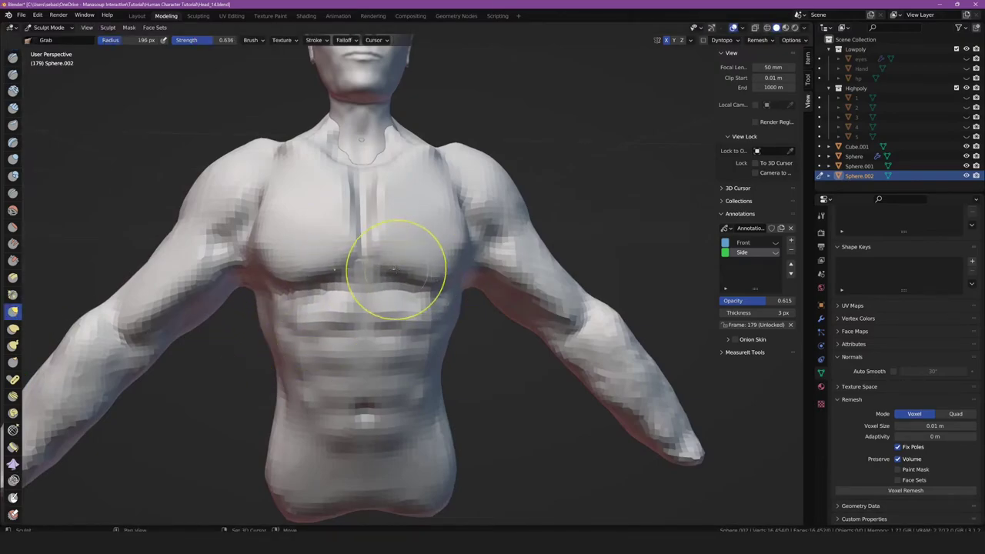
middle_drag(396, 269, 362, 277)
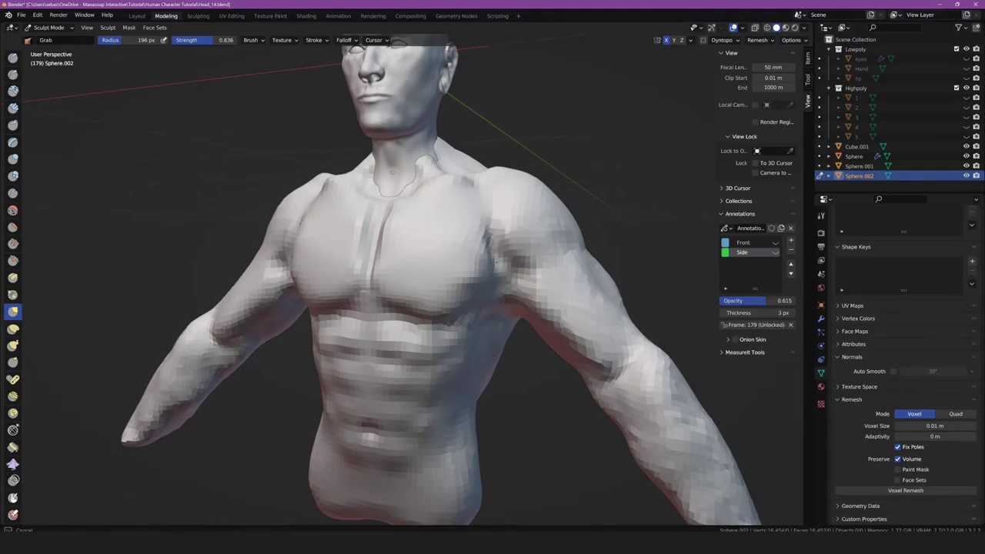
- Orbit around the torso to inspect the chest and neck from both sides
ctrl+middle_drag(460, 297, 377, 268)
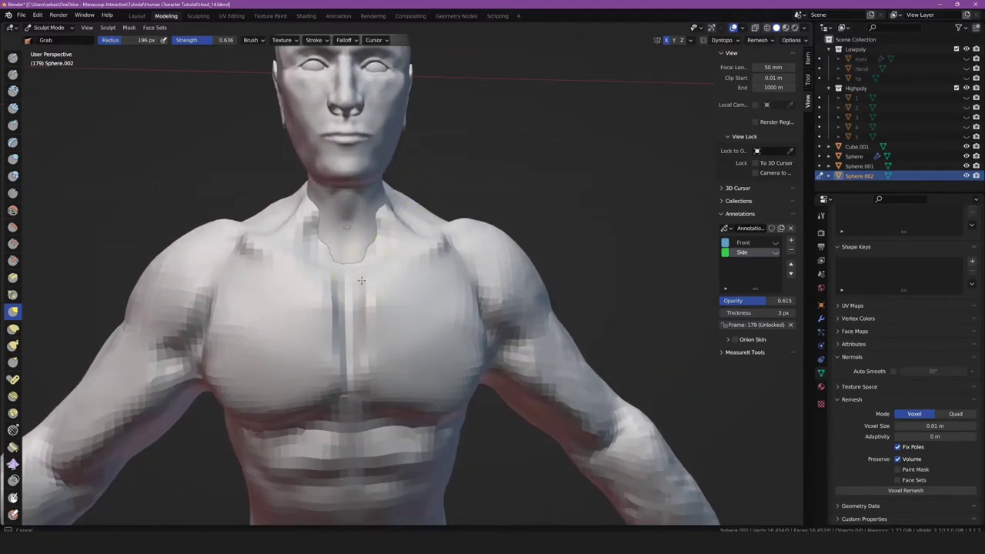
mouse_move(350, 283)
middle_down()
mouse_move(450, 248)
mouse_move(502, 260)
middle_up()
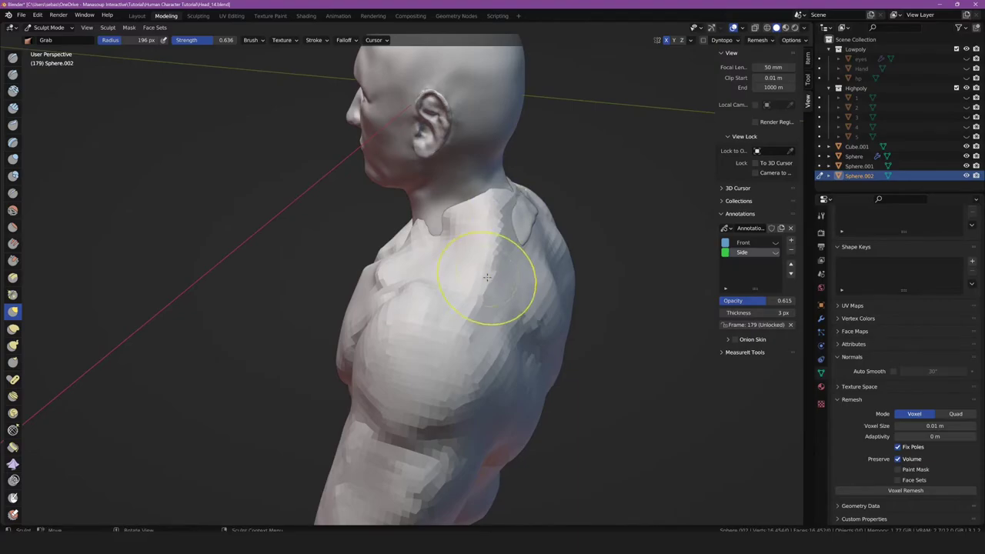
middle_drag(481, 310, 387, 321)
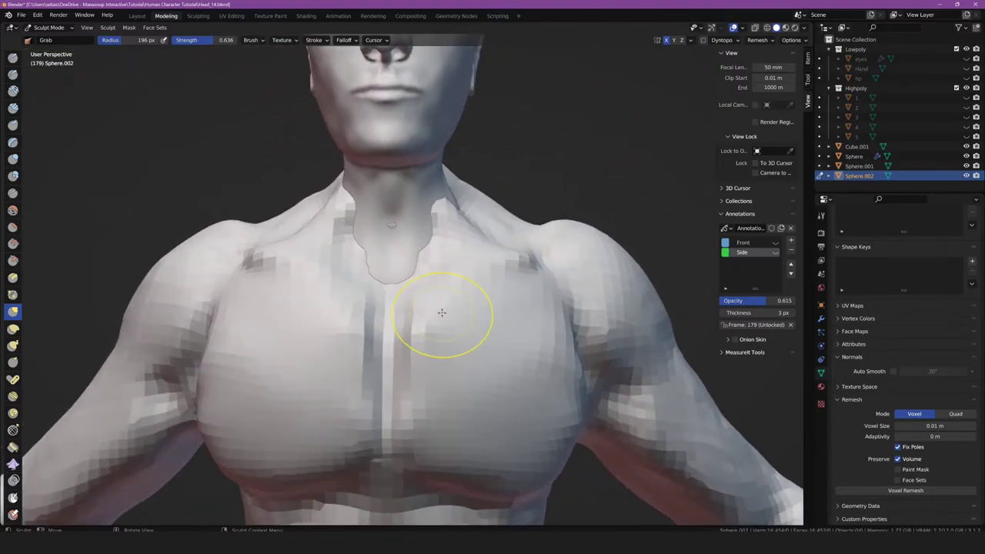
mouse_move(385, 395)
middle_down()
mouse_move(341, 374)
mouse_move(496, 291)
mouse_move(528, 301)
middle_up()
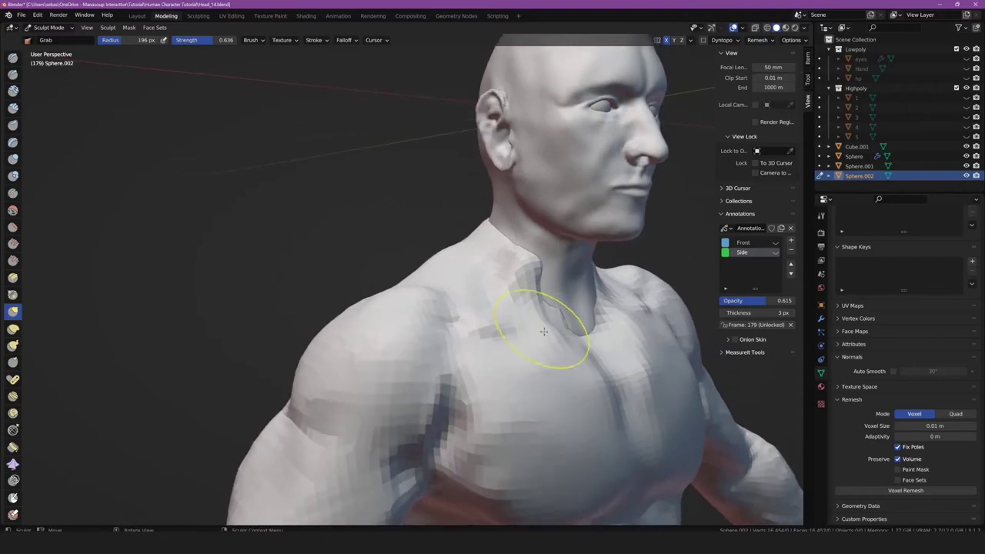
mouse_move(528, 301)
middle_down()
mouse_move(565, 350)
mouse_move(555, 337)
mouse_move(213, 290)
middle_up()
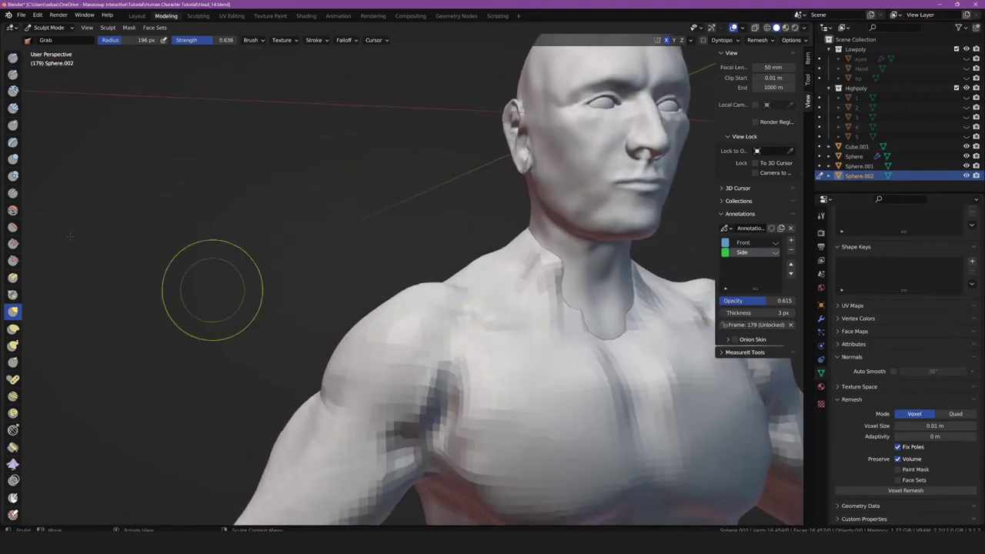
middle_drag(536, 299, 544, 331)
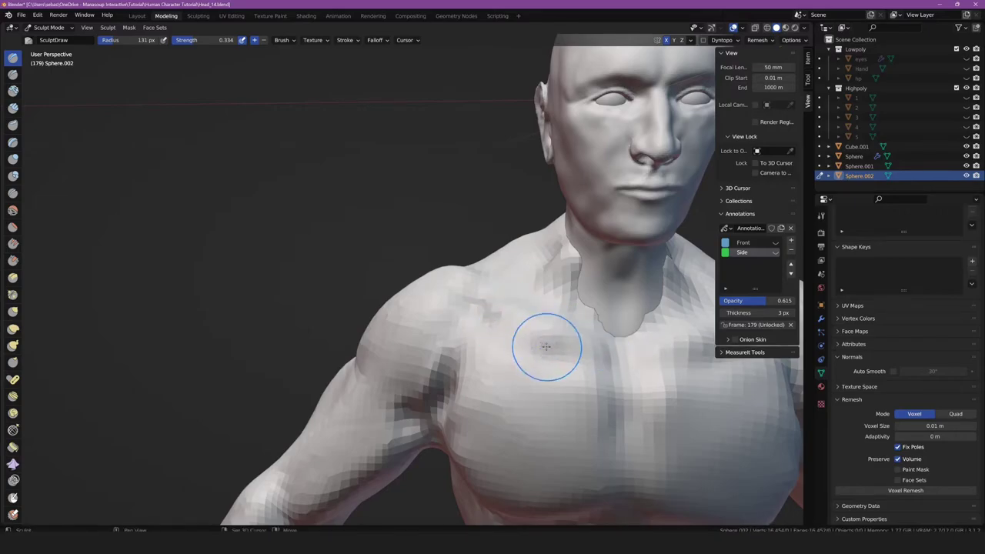
- Orbit and zoom in close on the left shoulder and upper arm
middle_drag(501, 338, 397, 335)
scroll(397, 336, up, 3)
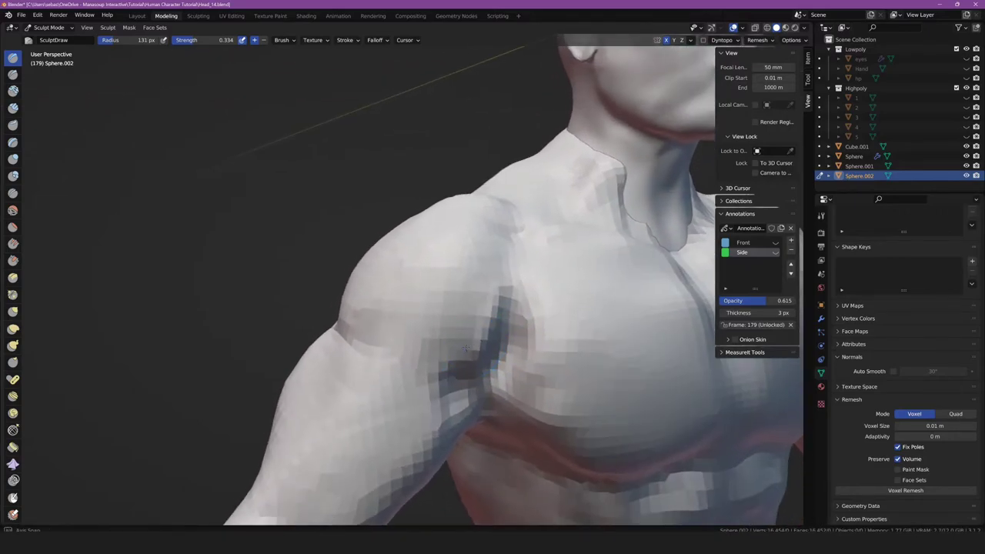
mouse_move(375, 370)
middle_down()
mouse_move(367, 344)
mouse_move(394, 359)
middle_up()
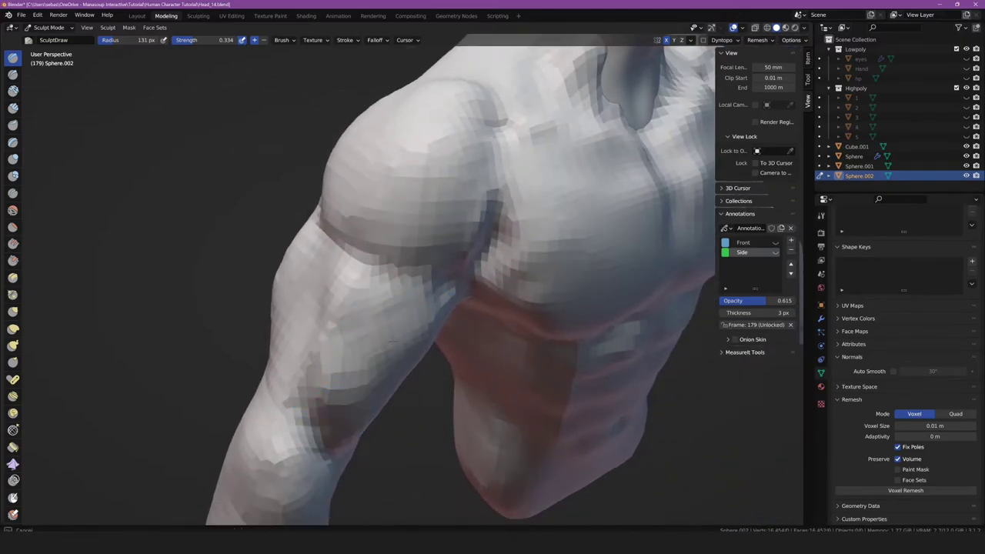
mouse_move(377, 346)
middle_down()
mouse_move(391, 319)
mouse_move(359, 330)
mouse_move(304, 259)
middle_up()
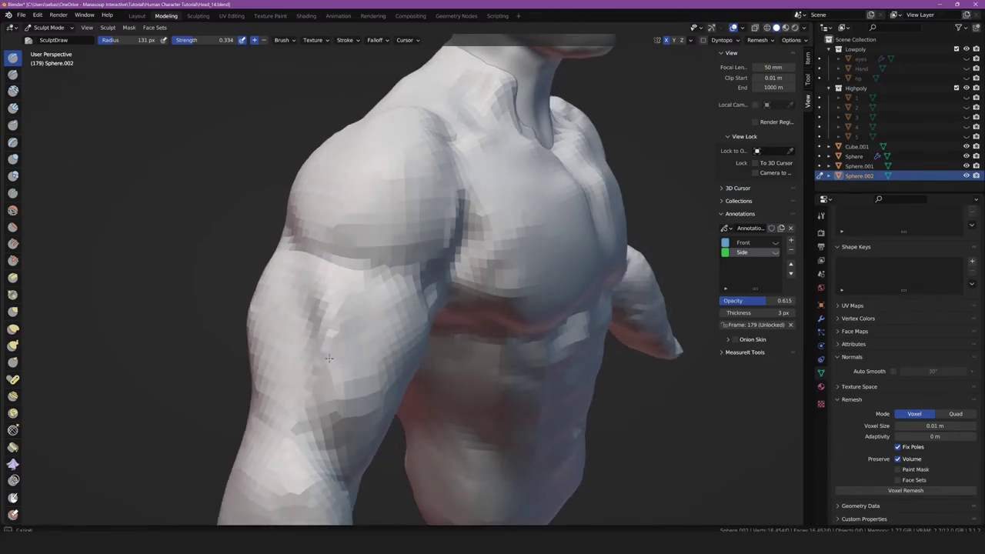
middle_drag(331, 321, 304, 313)
scroll(304, 312, down, 4)
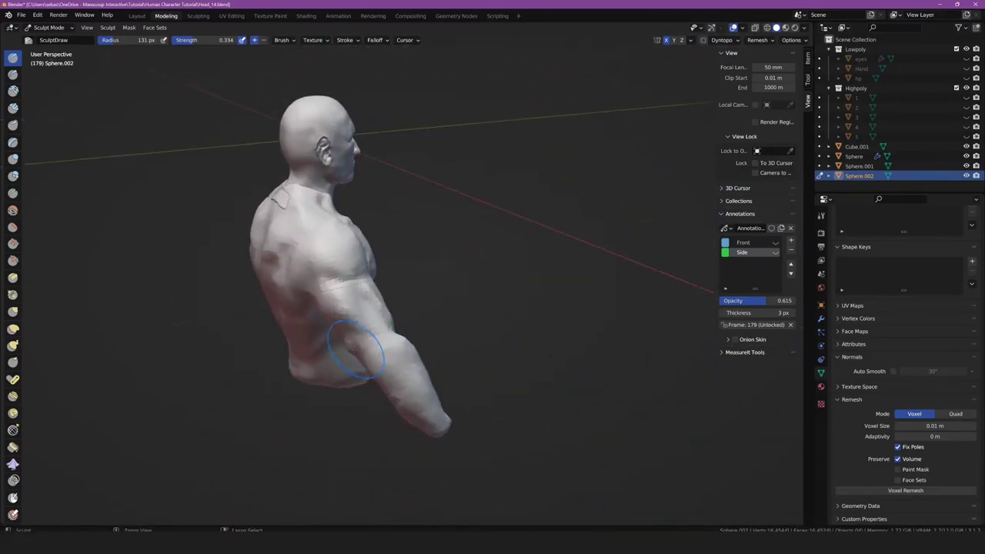
scroll(302, 311, up, 5)
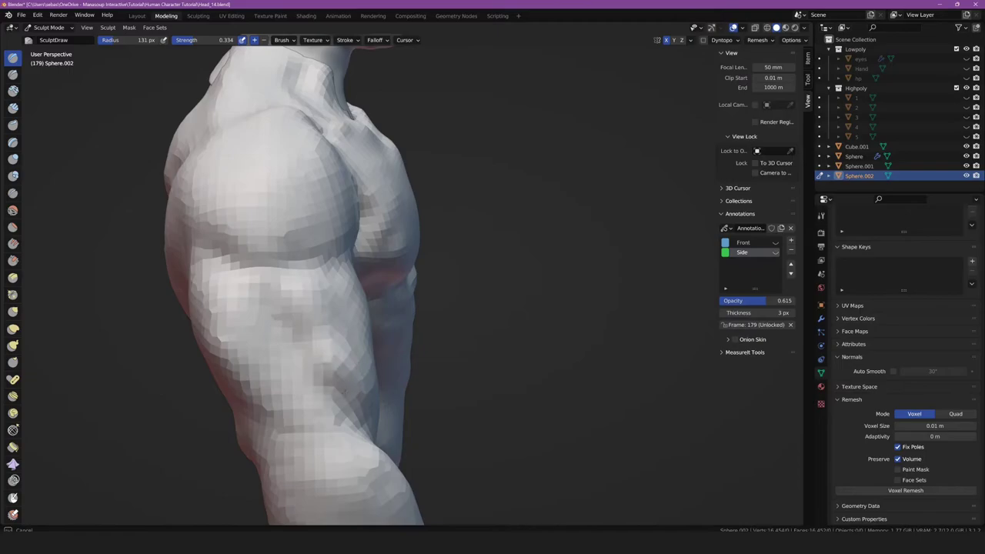
middle_drag(307, 324, 253, 319)
scroll(253, 318, down, 4)
scroll(315, 326, up, 5)
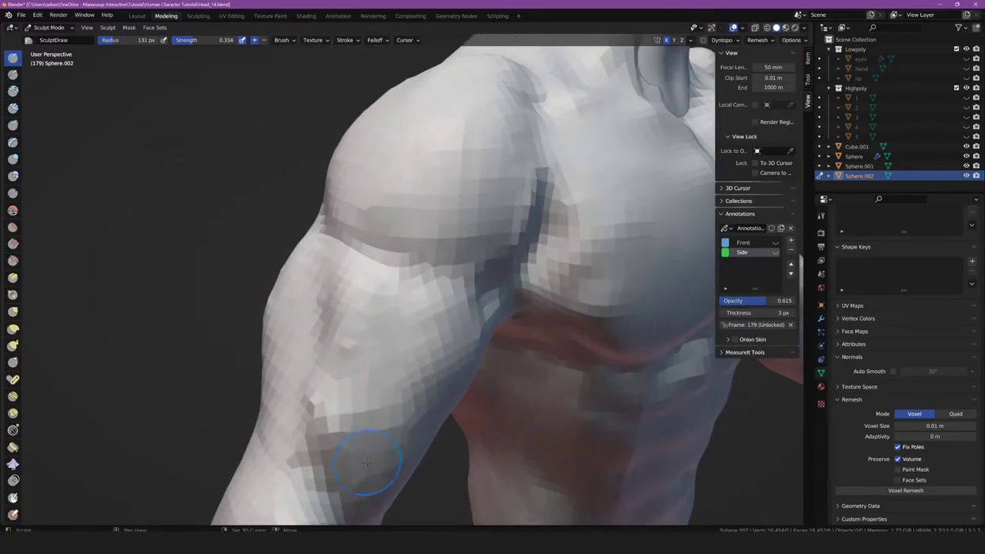
scroll(366, 461, down, 4)
- View the chest and shoulder from the front and from the model's right side
mouse_move(366, 462)
middle_down()
mouse_move(448, 321)
mouse_move(551, 304)
middle_up()
scroll(448, 321, up, 5)
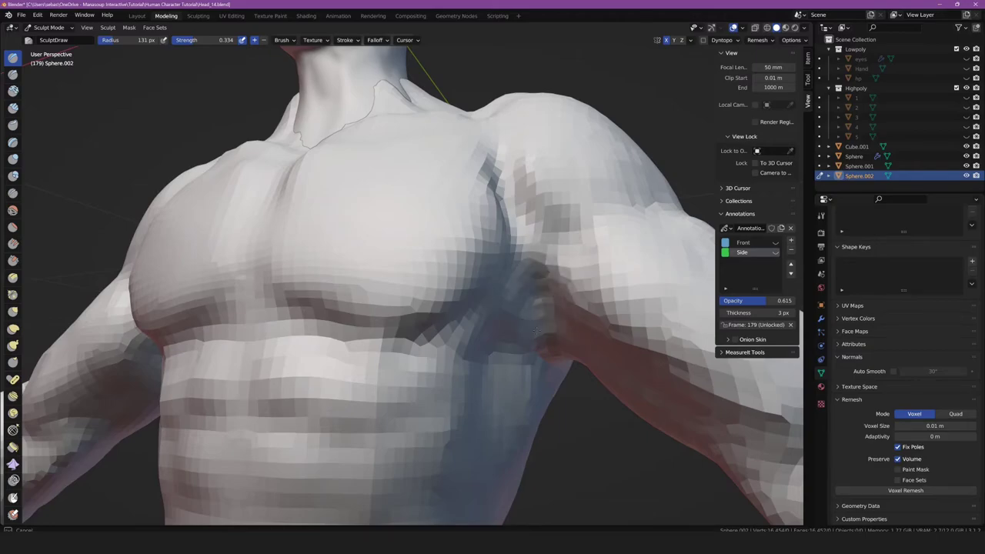
middle_drag(528, 301, 503, 325)
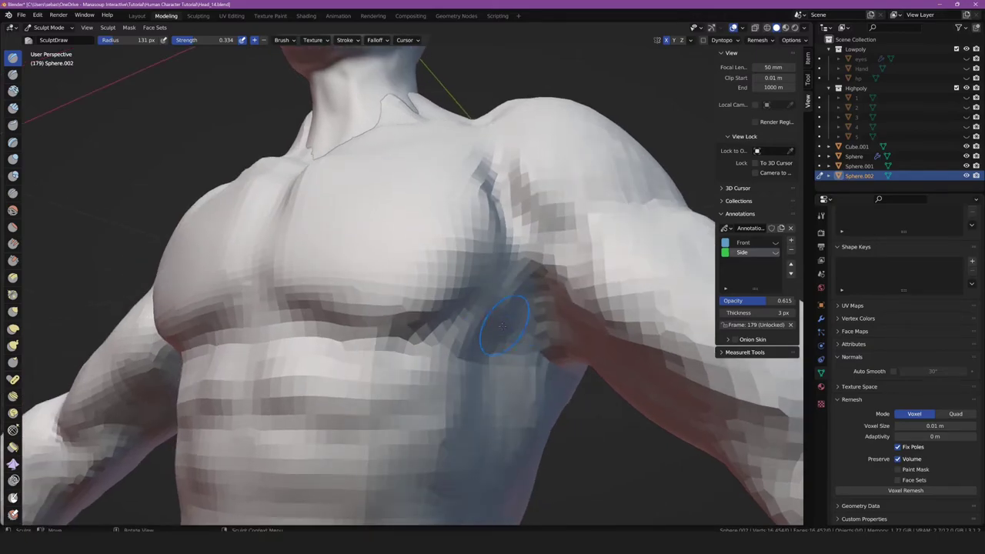
scroll(419, 412, down, 5)
mouse_move(418, 411)
middle_down()
mouse_move(419, 350)
mouse_move(395, 362)
mouse_move(373, 356)
middle_up()
scroll(420, 350, up, 3)
scroll(419, 350, up, 2)
scroll(395, 362, up, 3)
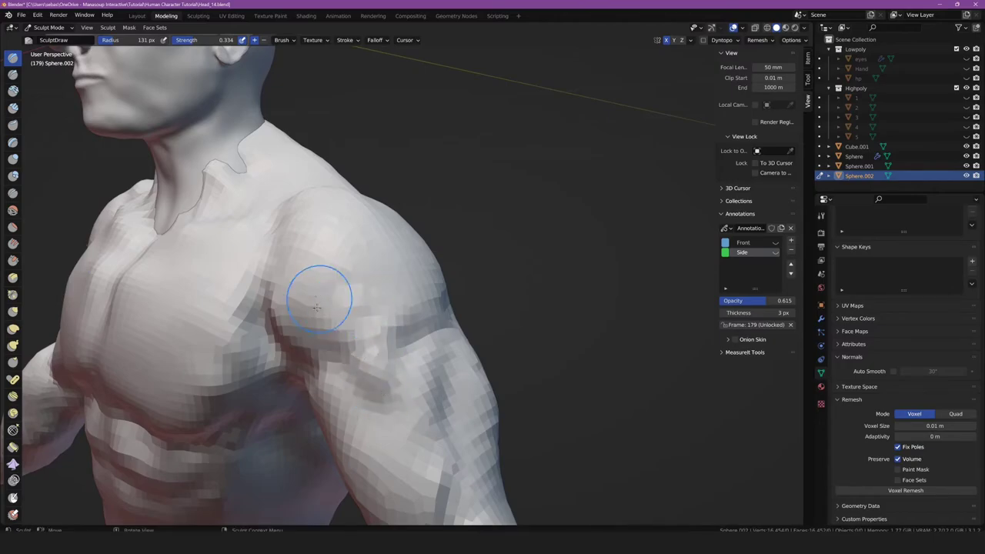
scroll(407, 333, down, 3)
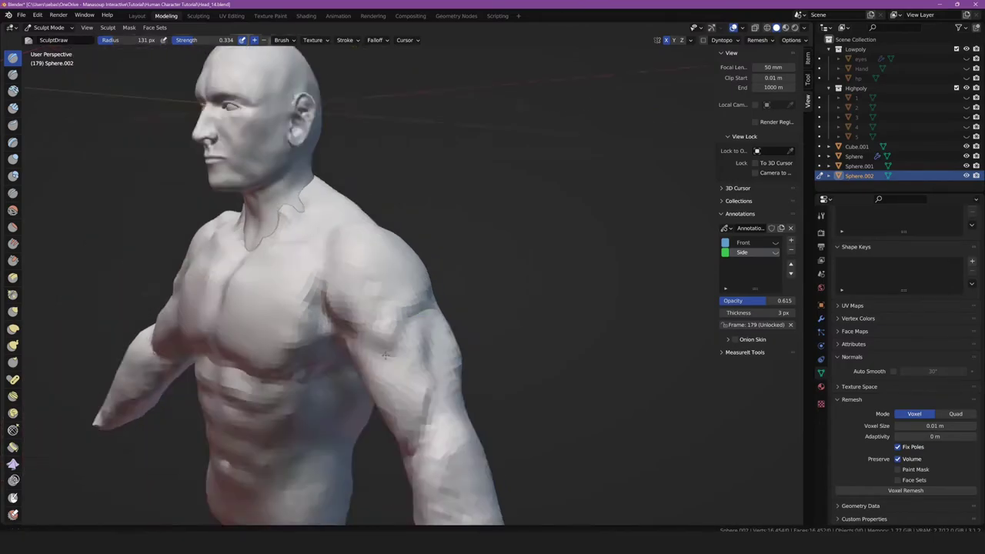
scroll(400, 342, down, 2)
scroll(391, 356, up, 5)
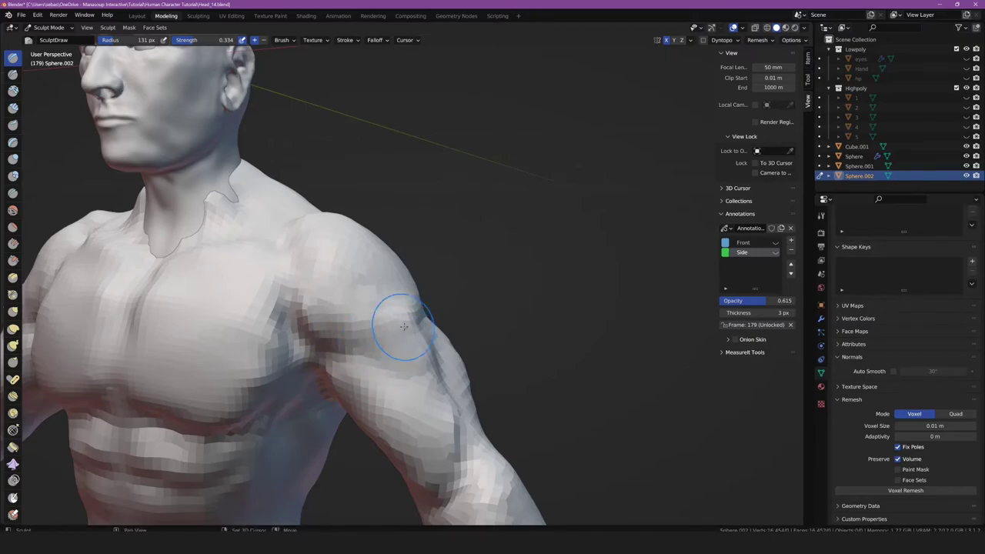
scroll(403, 326, down, 5)
scroll(374, 385, up, 5)
- Zoom into a three-quarter view of the shoulder
mouse_move(374, 384)
middle_down()
mouse_move(416, 361)
mouse_move(387, 341)
middle_up()
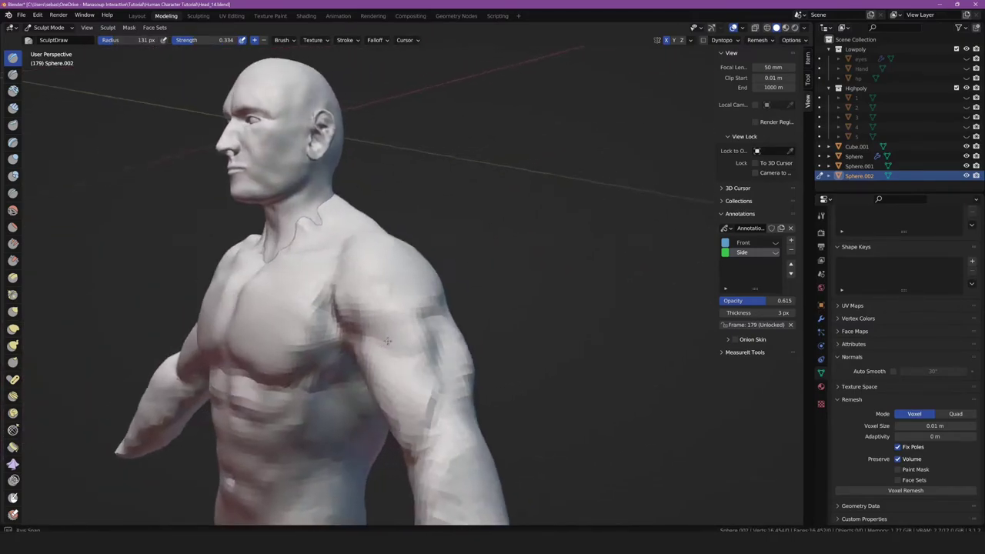
scroll(388, 341, up, 2)
scroll(413, 357, up, 3)
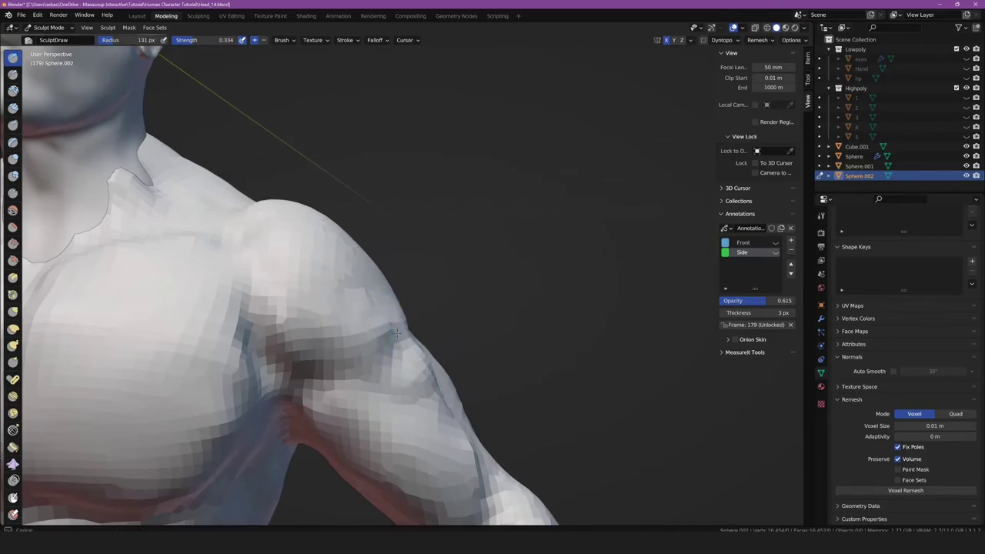
scroll(416, 366, down, 5)
middle_drag(415, 366, 418, 363)
scroll(414, 363, up, 2)
scroll(418, 363, up, 2)
scroll(418, 362, up, 2)
scroll(418, 362, up, 2)
- Grab-reshape the upper arm and elbow, then return to the Draw brush
key(g)
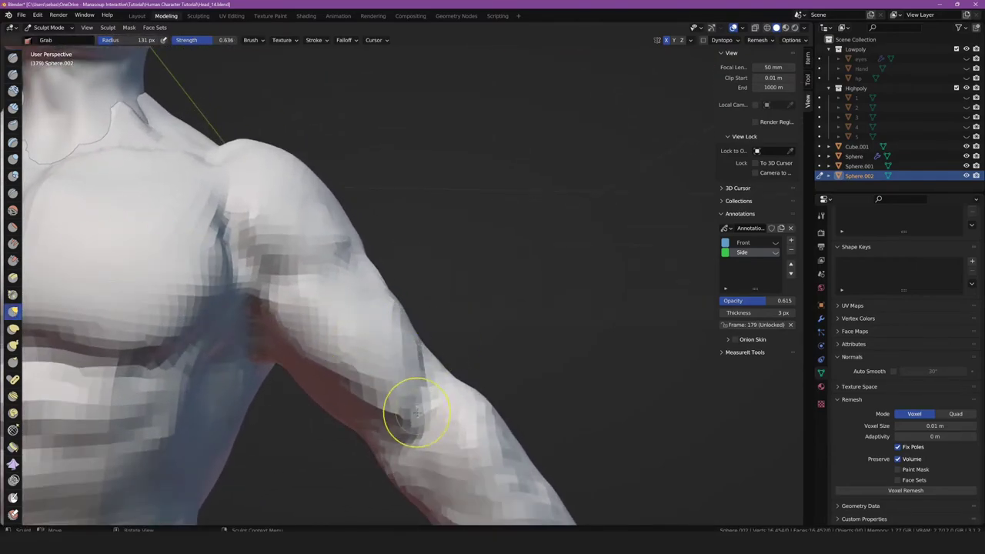
scroll(396, 421, down, 5)
mouse_move(367, 380)
middle_down()
mouse_move(436, 331)
mouse_move(432, 376)
middle_up()
scroll(400, 361, up, 4)
key(x)
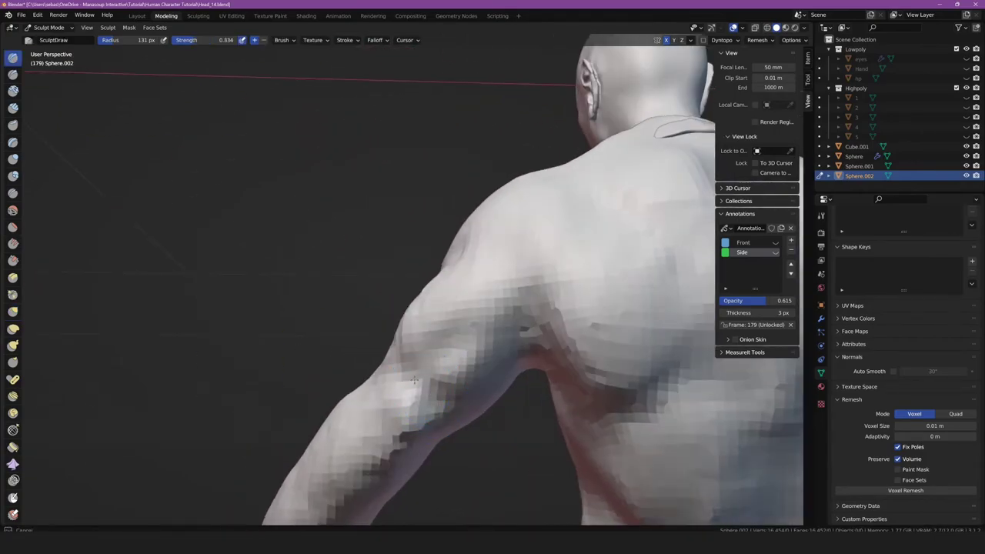
middle_drag(488, 398, 461, 369)
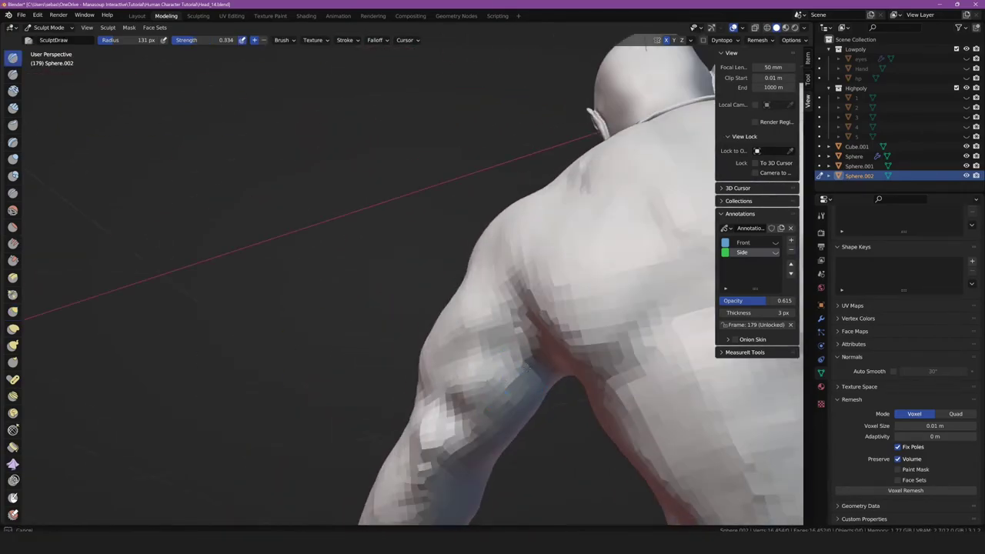
scroll(498, 413, down, 3)
- Orbit from the side and back of the torso around to the chest and head
scroll(498, 414, down, 3)
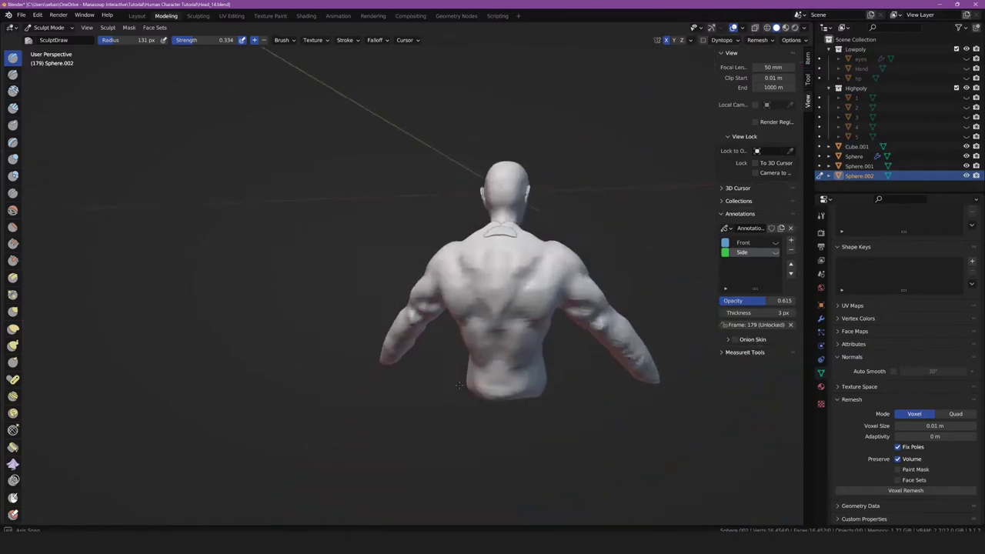
scroll(493, 385, up, 2)
mouse_move(498, 414)
middle_down()
mouse_move(491, 372)
mouse_move(549, 327)
middle_up()
scroll(549, 326, up, 2)
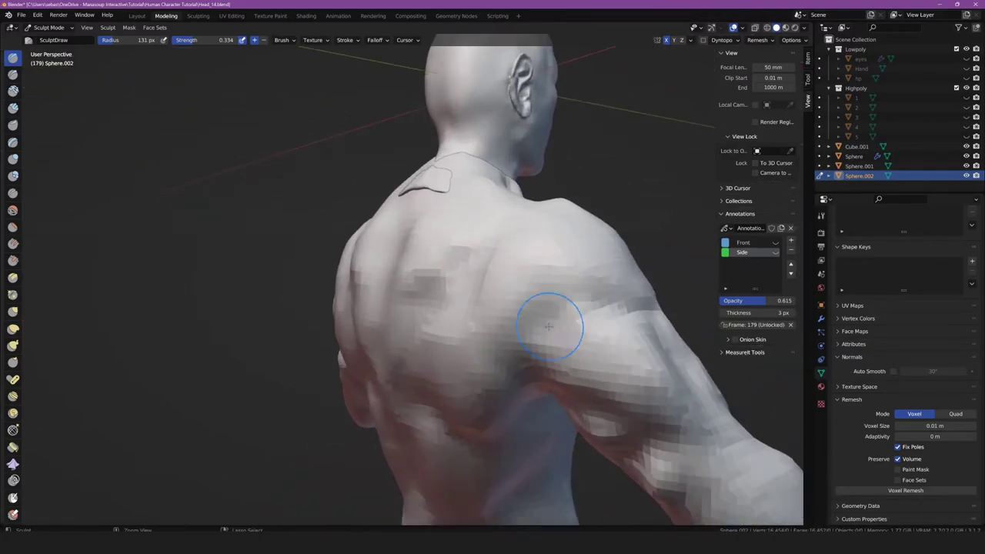
middle_drag(484, 357, 461, 347)
scroll(462, 347, up, 2)
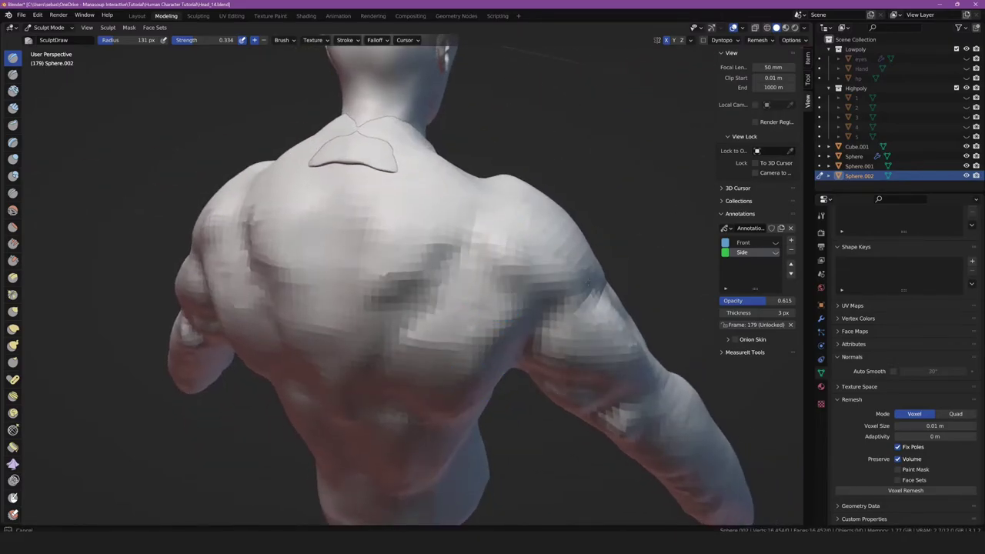
scroll(491, 262, down, 3)
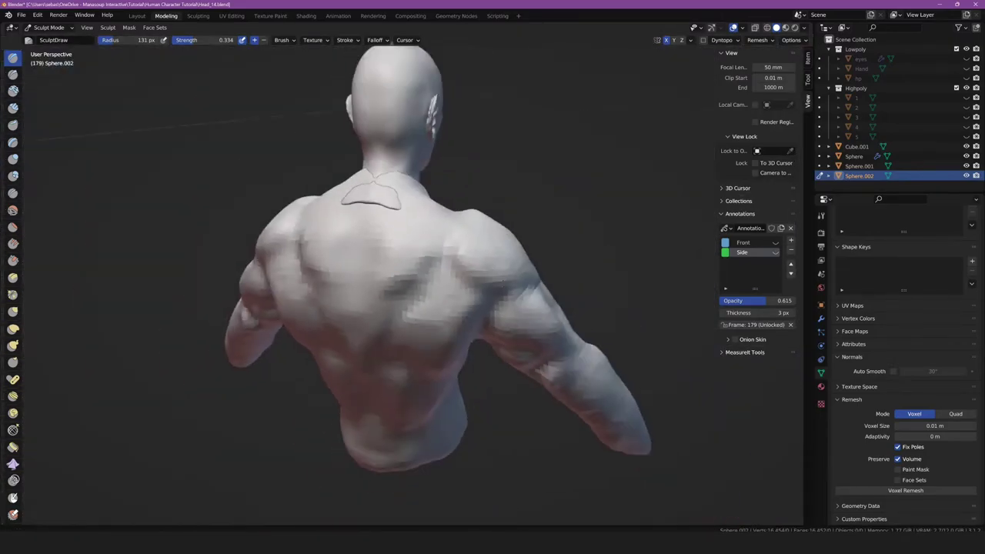
mouse_move(492, 262)
middle_down()
mouse_move(386, 288)
mouse_move(411, 282)
middle_up()
scroll(431, 277, up, 3)
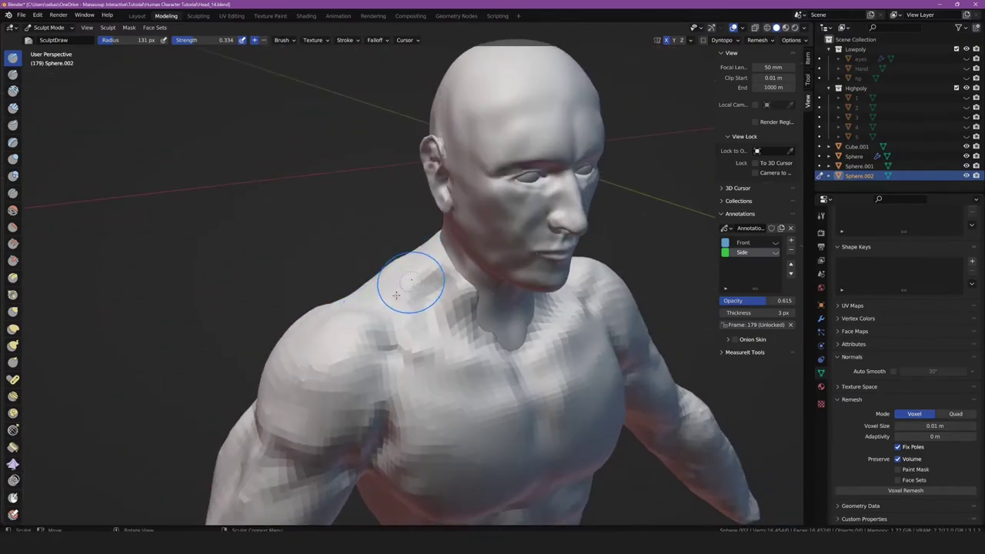
middle_drag(421, 327, 363, 308)
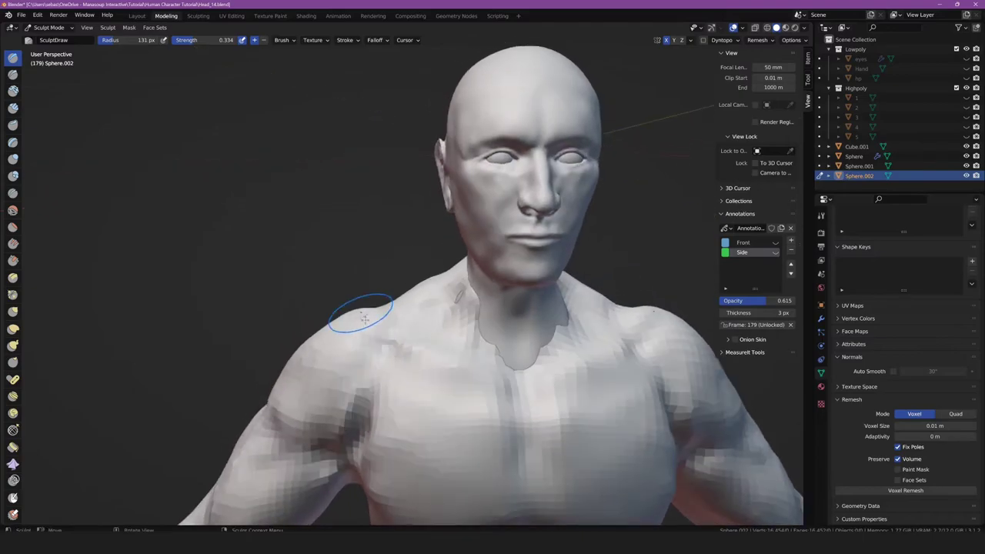
scroll(413, 345, up, 2)
scroll(414, 349, up, 2)
scroll(497, 387, down, 3)
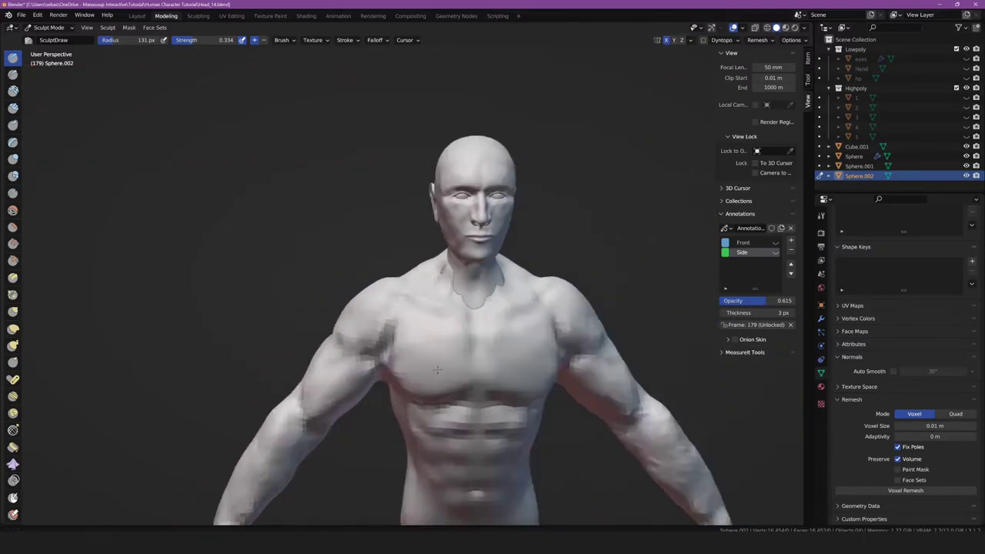
mouse_move(496, 387)
middle_down()
mouse_move(521, 395)
mouse_move(505, 377)
middle_up()
scroll(508, 389, up, 3)
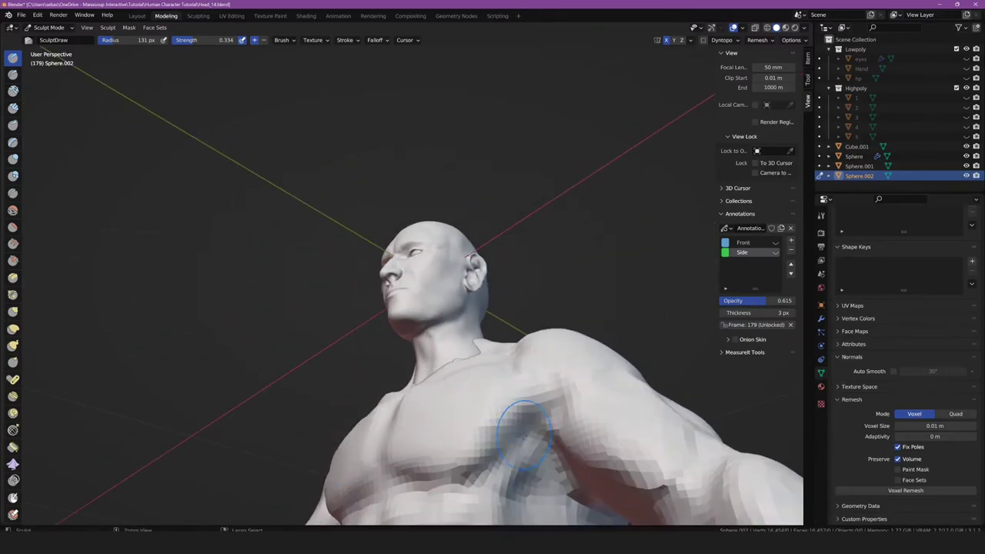
- Swing to an elevated view, then lower until the upper back fills the view
scroll(523, 435, down, 3)
middle_drag(523, 434, 418, 419)
scroll(417, 419, up, 2)
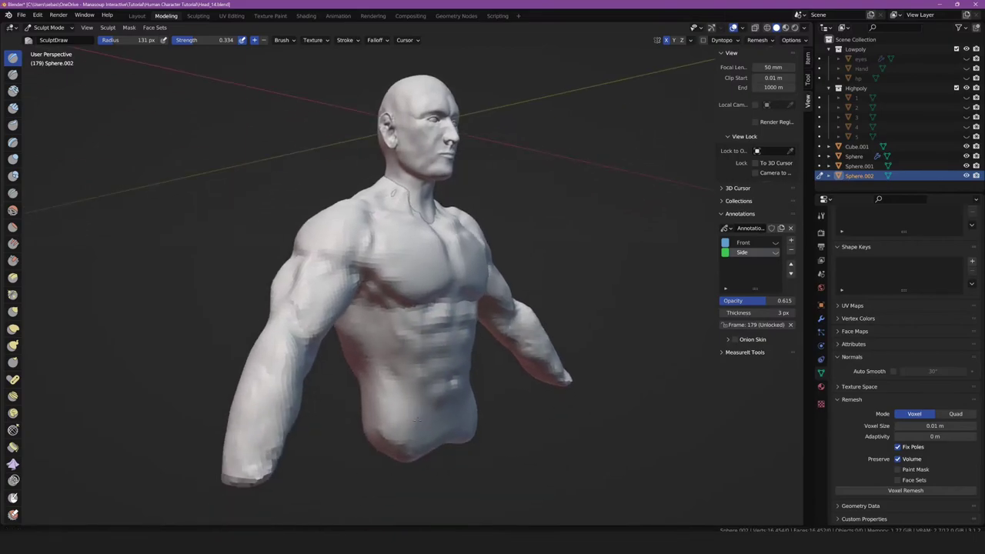
scroll(415, 419, up, 4)
scroll(437, 330, down, 5)
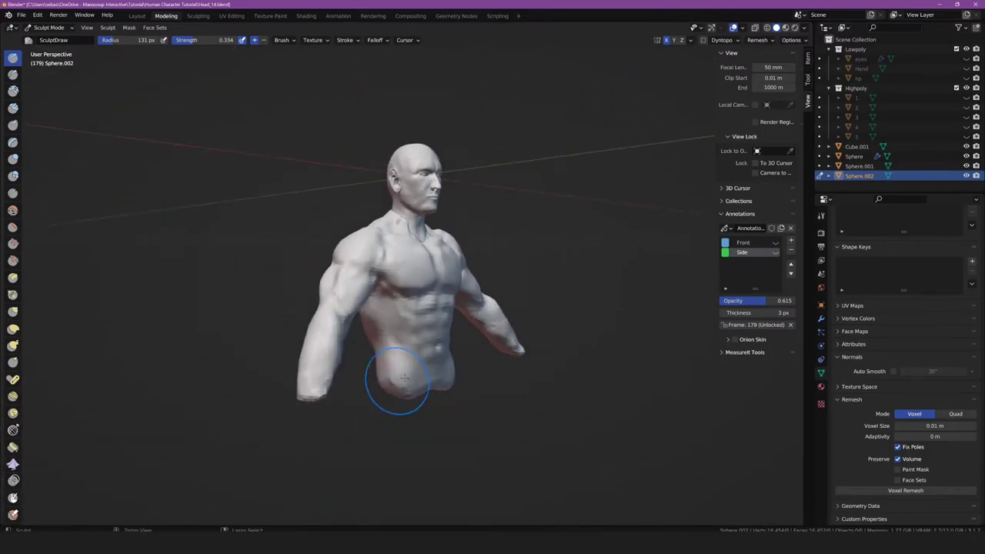
scroll(461, 369, up, 2)
mouse_move(396, 385)
middle_down()
mouse_move(492, 362)
mouse_move(461, 292)
middle_up()
scroll(507, 362, up, 3)
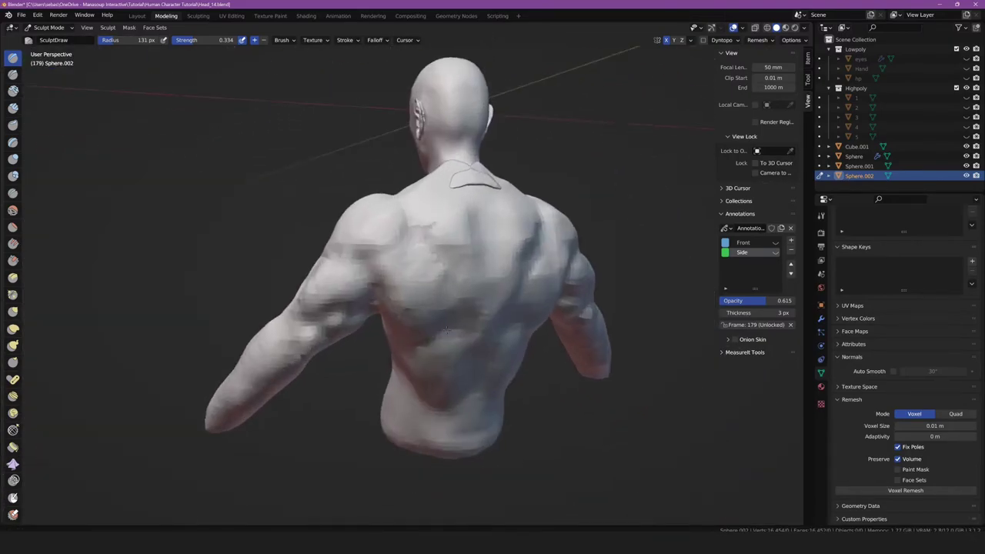
scroll(462, 292, up, 3)
scroll(457, 269, up, 1)
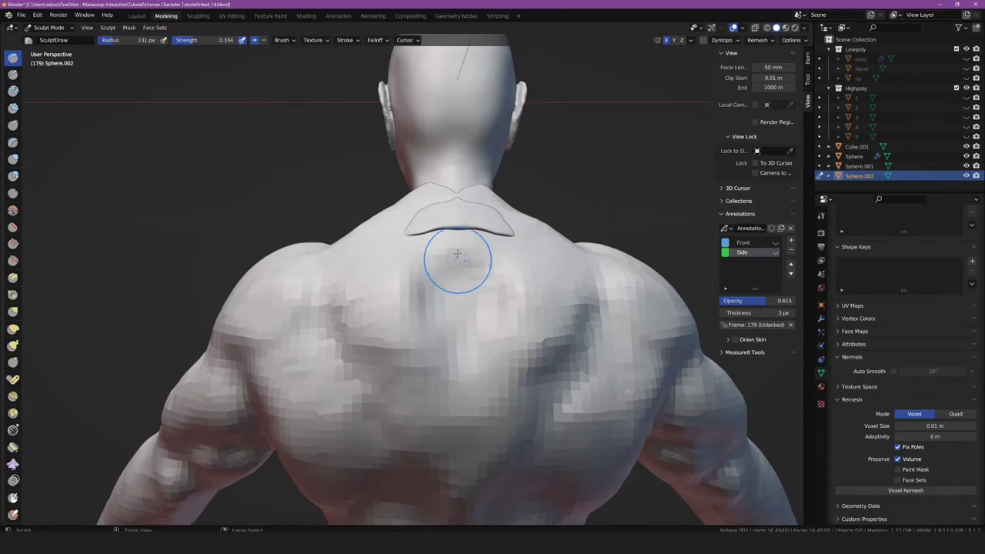
middle_drag(442, 260, 338, 318)
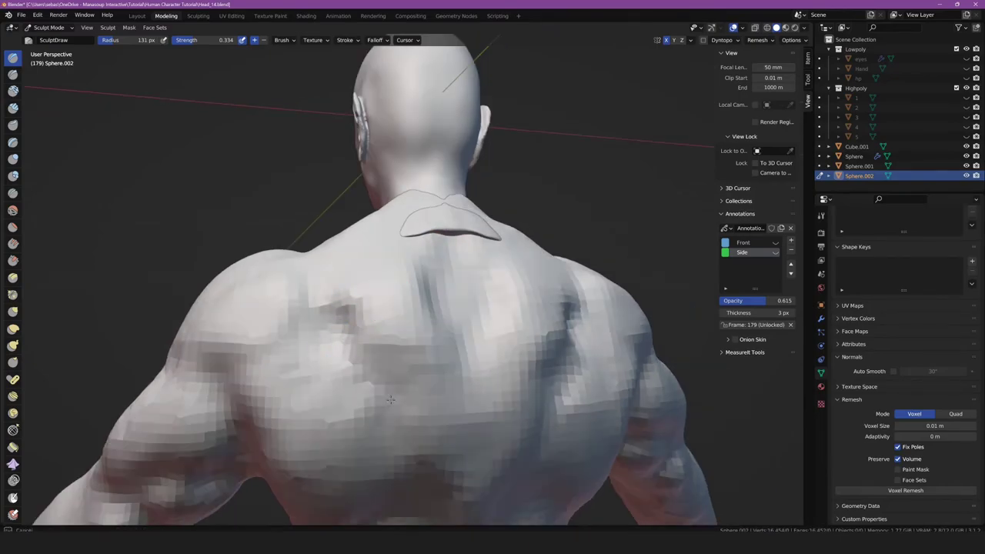
middle_drag(391, 399, 417, 286)
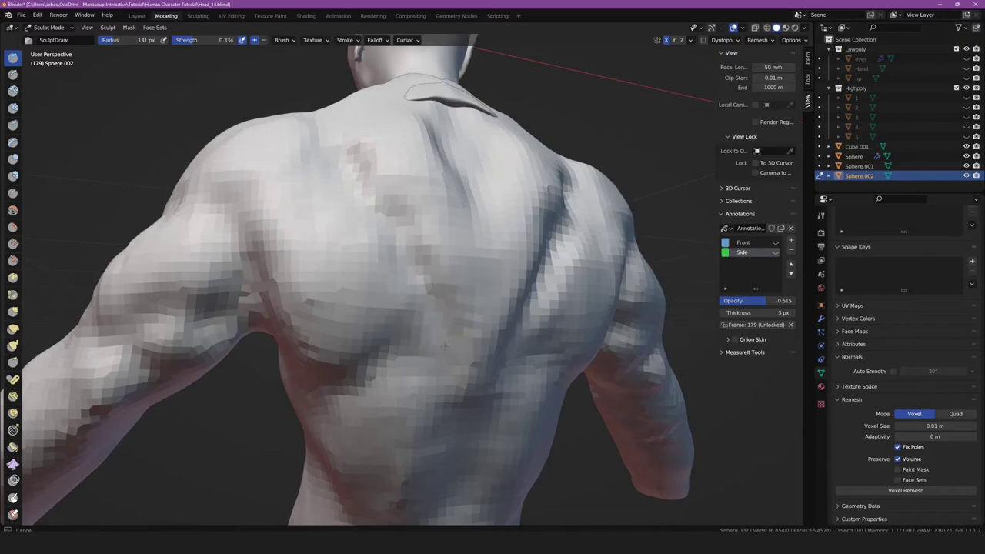
- Draw muscle ridges over the left shoulder blade and lower back
mouse_move(331, 285)
mouse_down()
mouse_move(346, 285)
mouse_move(285, 286)
mouse_move(347, 367)
mouse_up()
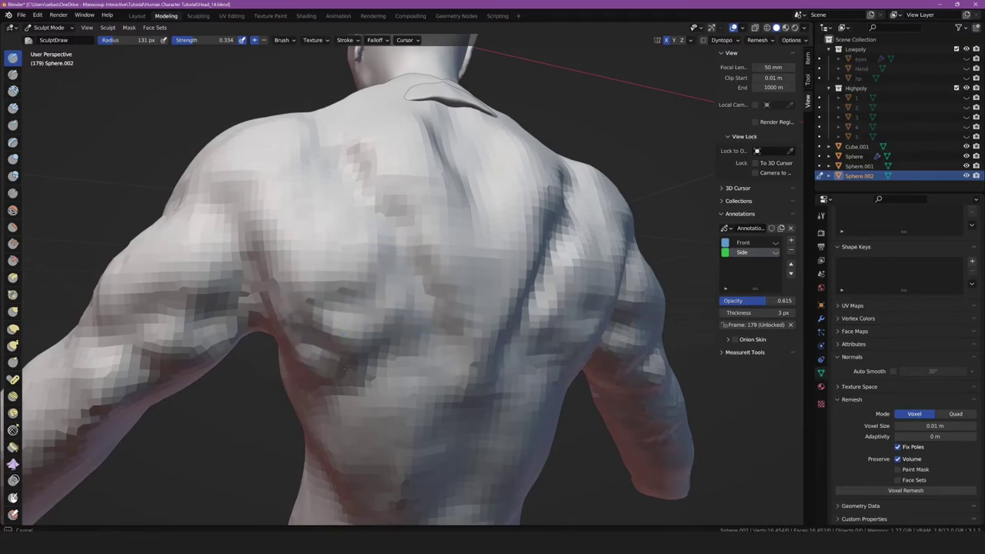
middle_drag(344, 369, 338, 385)
drag(331, 385, 350, 493)
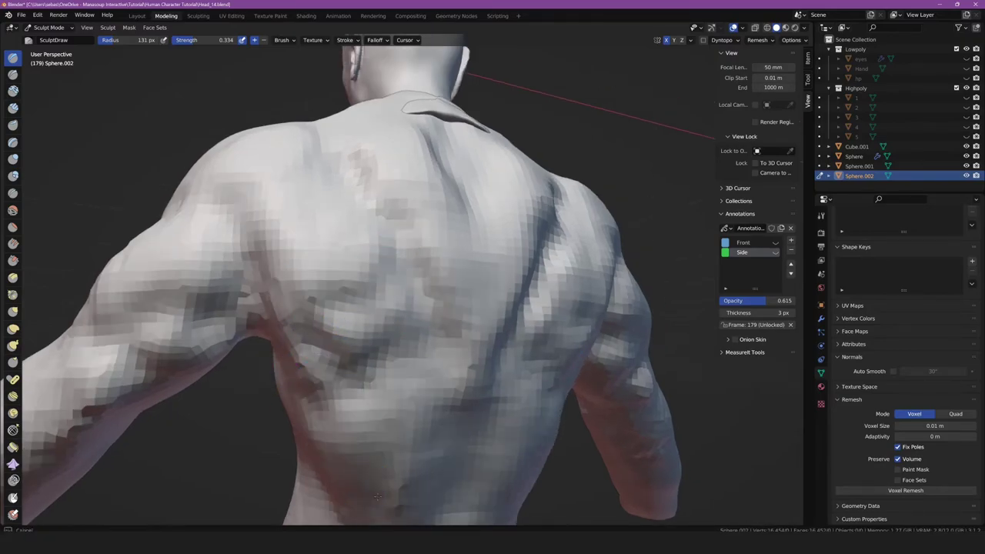
mouse_move(350, 461)
middle_down()
mouse_move(335, 413)
mouse_move(385, 439)
middle_up()
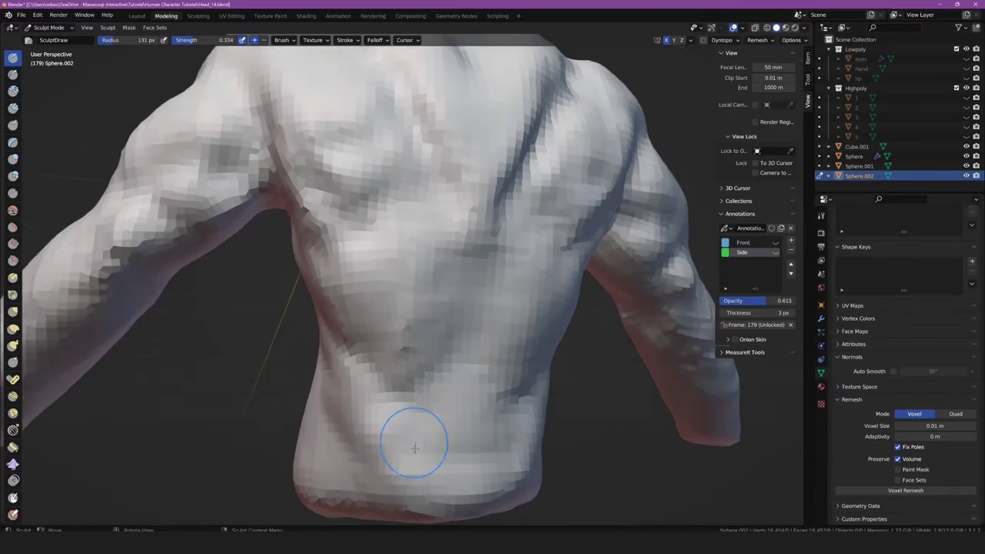
mouse_move(414, 448)
mouse_down()
mouse_move(423, 369)
mouse_move(426, 497)
mouse_up()
middle_drag(425, 496, 486, 438)
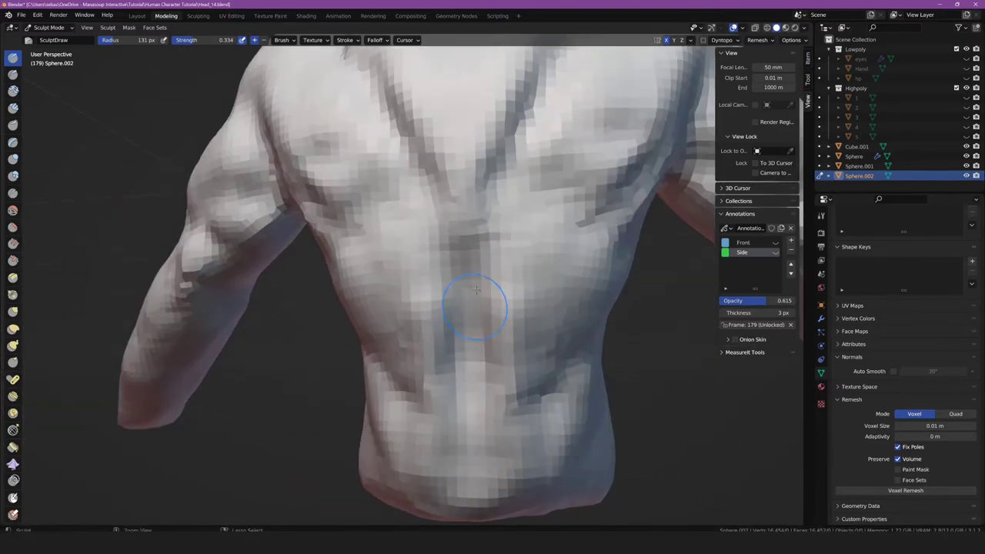
- Orbit around the torso to review the back and right shoulder
mouse_move(474, 445)
middle_down()
mouse_move(451, 205)
mouse_move(496, 339)
mouse_move(307, 270)
middle_up()
scroll(230, 254, up, 3)
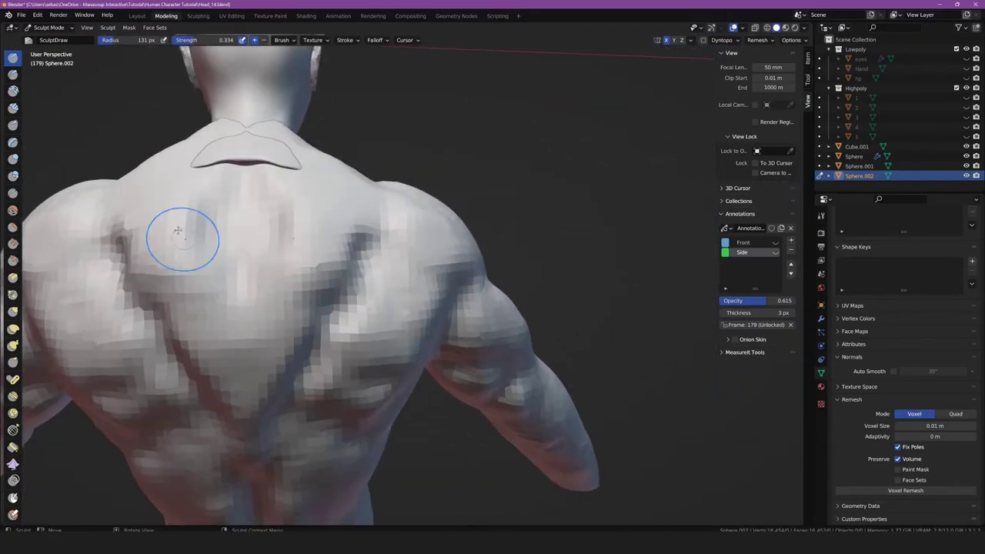
scroll(251, 278, down, 2)
scroll(262, 277, down, 1)
scroll(277, 276, down, 4)
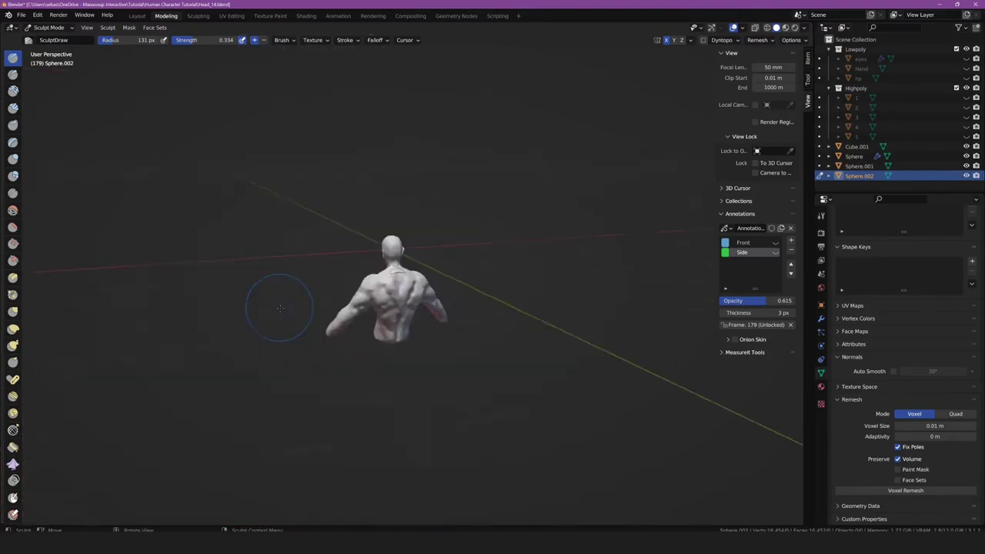
scroll(302, 273, up, 2)
middle_drag(302, 273, 346, 316)
scroll(354, 319, up, 2)
scroll(366, 327, up, 3)
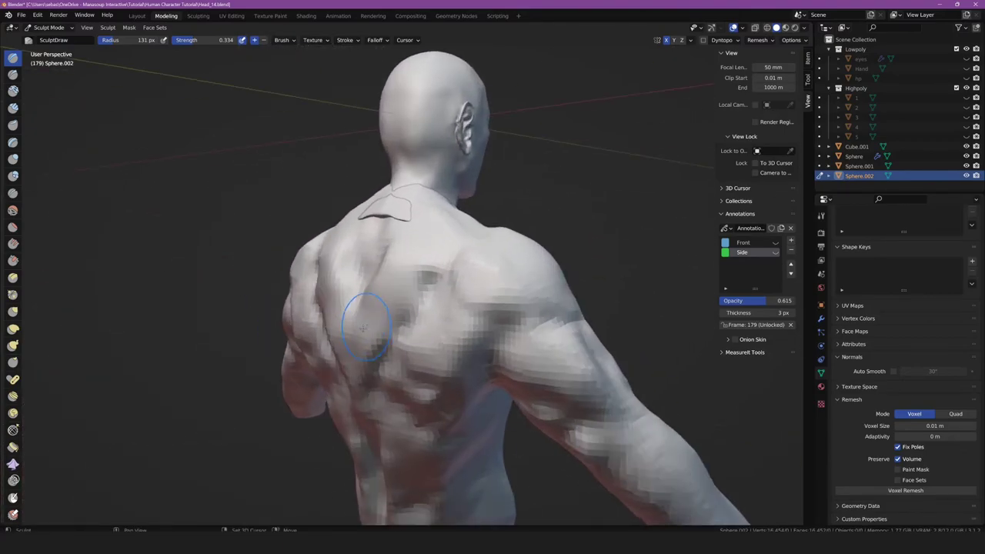
middle_drag(368, 436, 407, 407)
scroll(407, 407, down, 2)
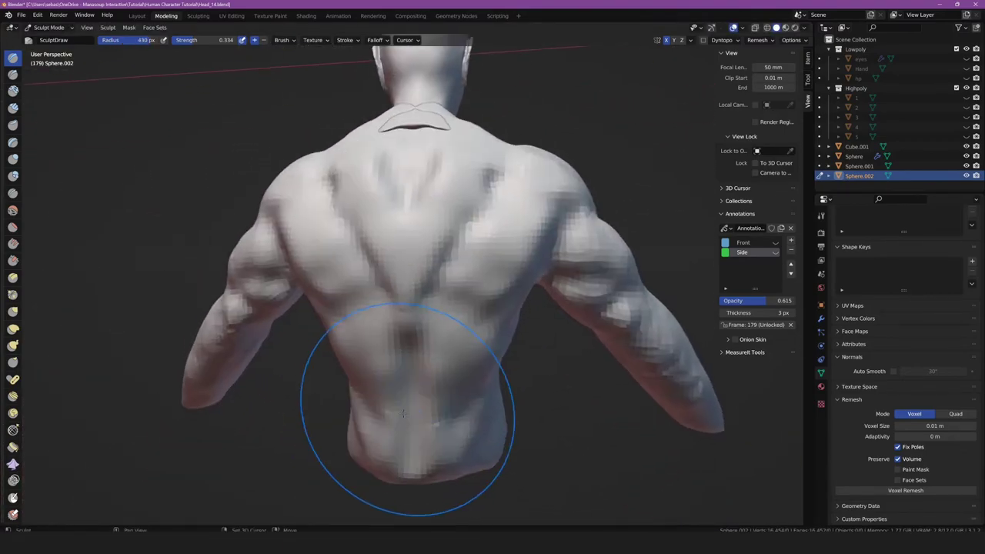
mouse_move(462, 285)
middle_down()
mouse_move(638, 407)
mouse_move(469, 308)
mouse_move(438, 271)
mouse_move(455, 295)
mouse_move(451, 318)
mouse_move(369, 330)
middle_up()
scroll(513, 333, down, 3)
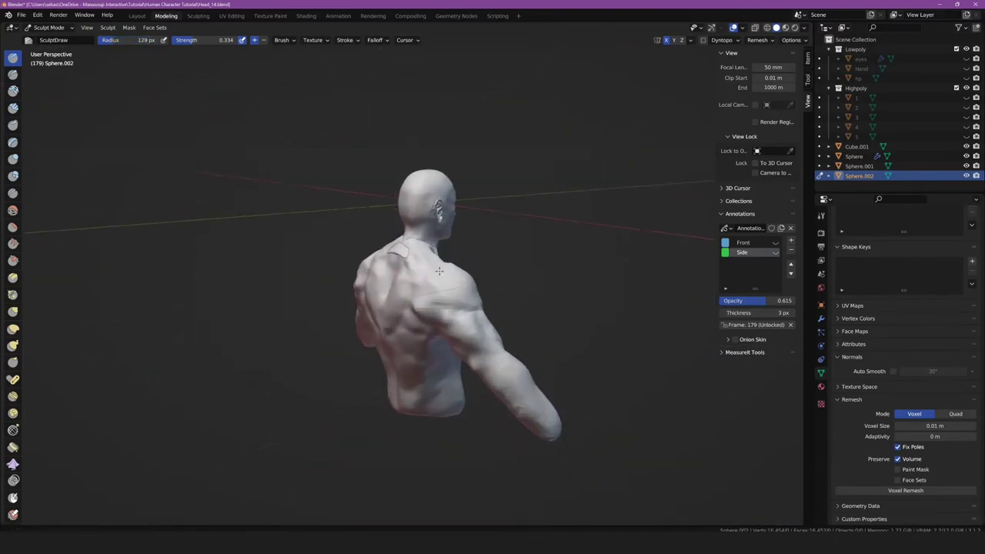
scroll(456, 296, up, 2)
scroll(369, 329, up, 2)
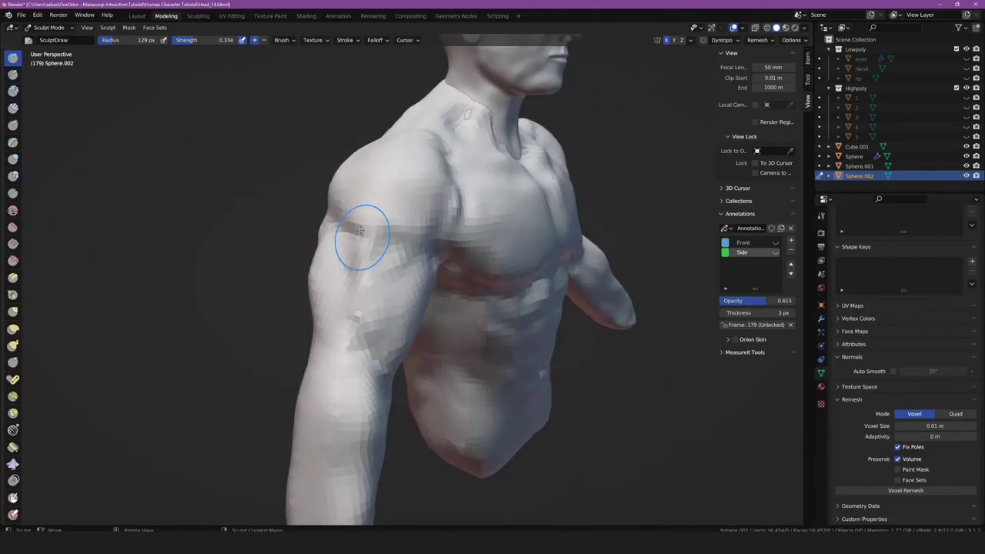
middle_drag(363, 274, 274, 279)
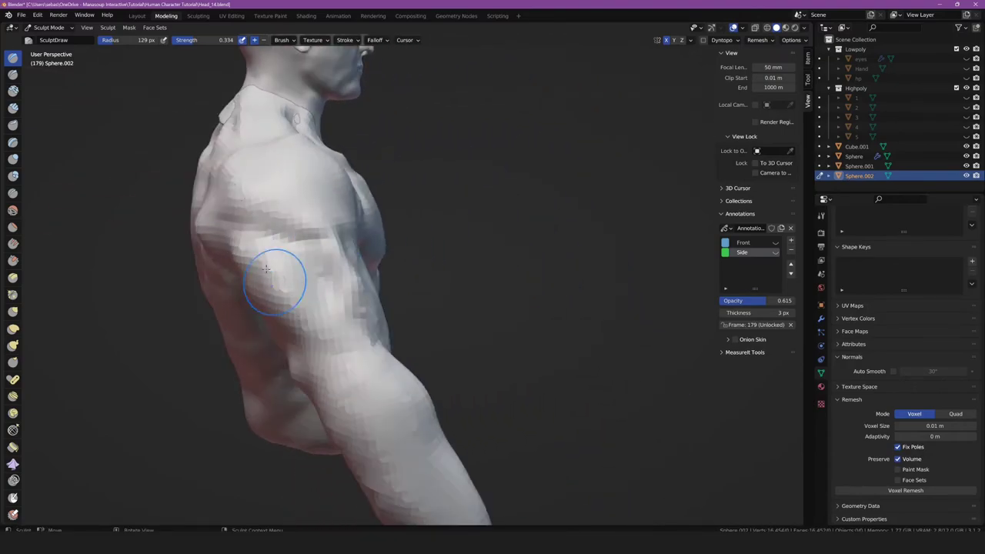
middle_drag(311, 323, 341, 281)
middle_drag(286, 308, 347, 291)
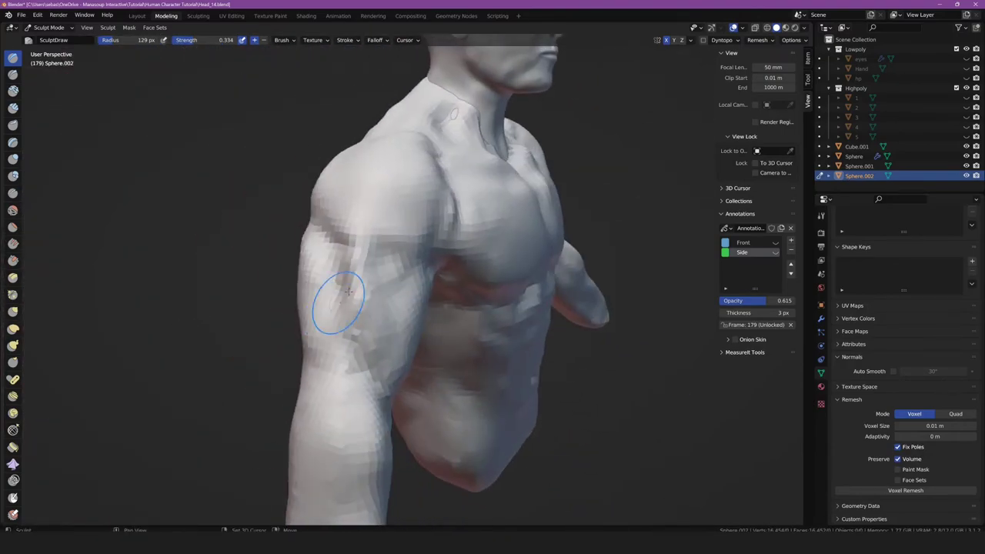
middle_drag(415, 245, 410, 259)
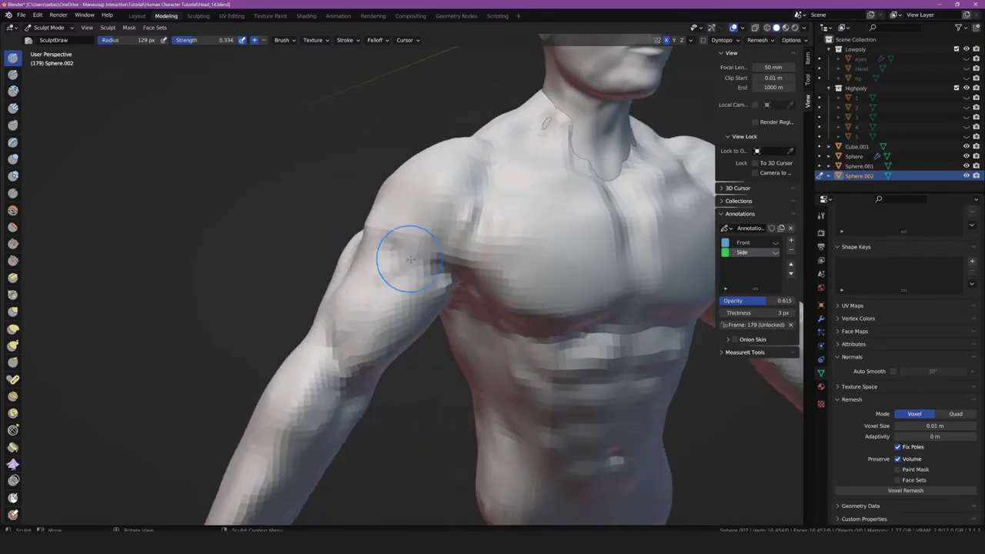
scroll(365, 367, down, 5)
middle_drag(365, 367, 339, 315)
scroll(340, 316, up, 4)
- Pull the upper arm into a new shape with the Grab brush
key(g)
mouse_move(446, 339)
middle_down()
mouse_move(440, 225)
mouse_move(471, 182)
middle_up()
mouse_move(510, 208)
mouse_down()
mouse_move(519, 253)
mouse_move(485, 285)
mouse_move(583, 363)
mouse_move(539, 373)
mouse_up()
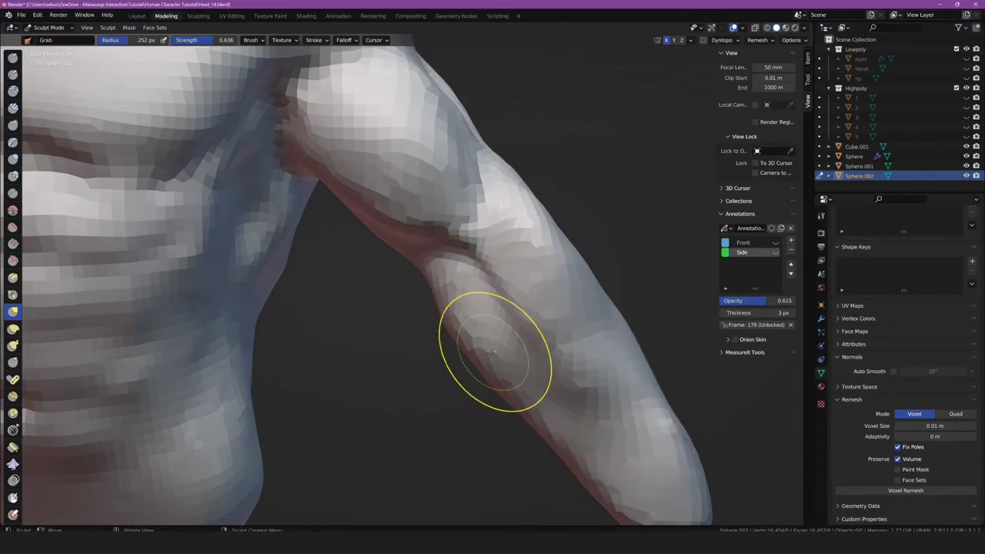
- Inspect the forearm and its tip up close from several angles
middle_drag(495, 352, 487, 349)
mouse_move(485, 263)
middle_down()
mouse_move(583, 314)
mouse_move(534, 238)
mouse_move(557, 377)
middle_up()
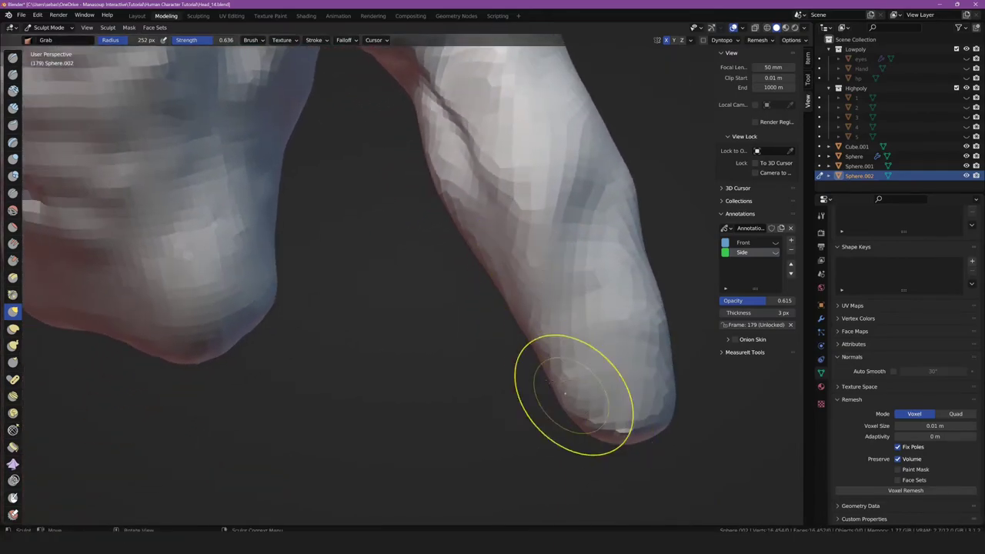
scroll(576, 390, down, 5)
scroll(451, 308, up, 4)
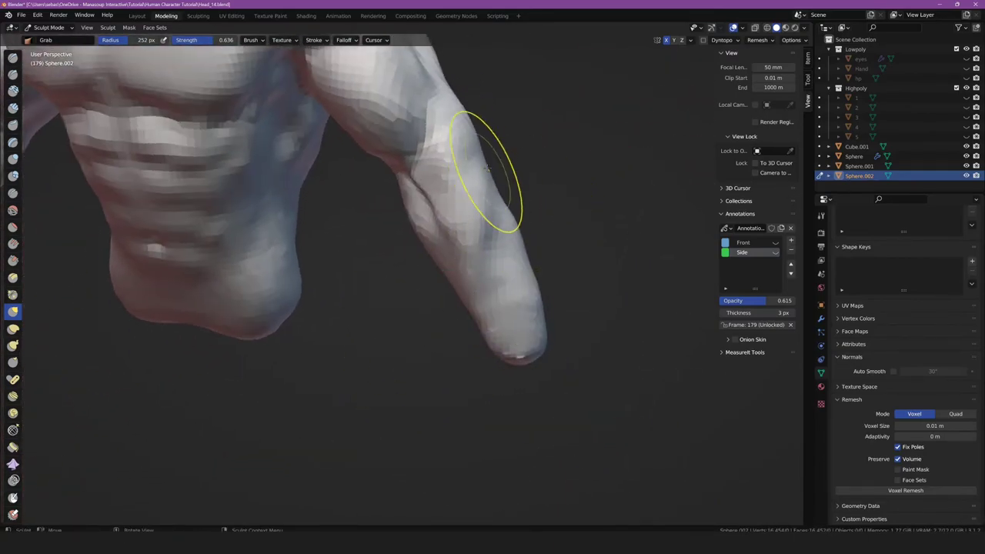
scroll(486, 168, down, 4)
scroll(396, 208, up, 6)
scroll(369, 200, down, 3)
mouse_move(369, 200)
shift+middle_down()
mouse_move(339, 194)
mouse_move(548, 185)
mouse_move(420, 225)
mouse_move(572, 384)
mouse_move(600, 380)
mouse_move(418, 384)
shift+middle_up()
scroll(599, 380, down, 5)
scroll(423, 396, up, 2)
scroll(510, 367, up, 4)
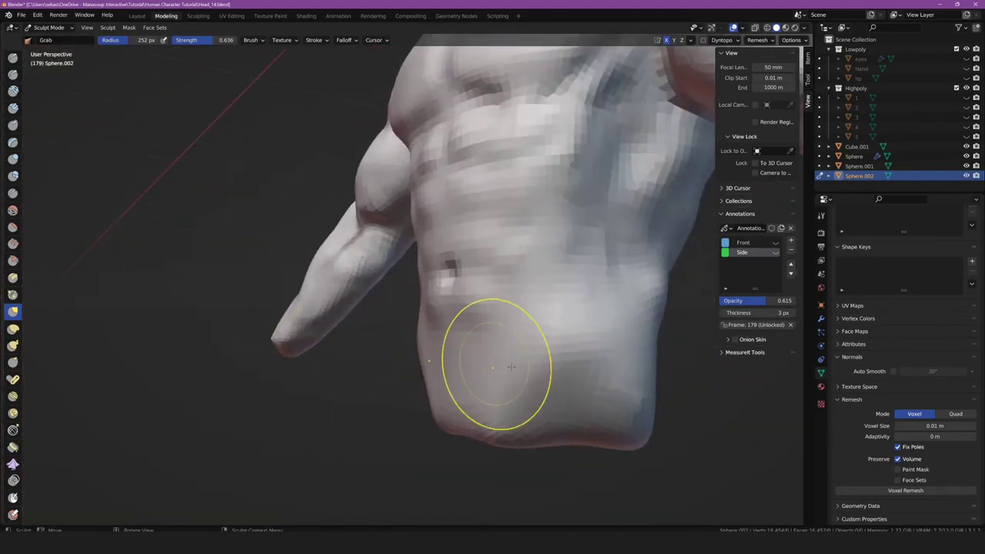
scroll(512, 366, down, 6)
- Look over the whole torso and right shoulder, ending on a close frontal view
mouse_move(511, 366)
middle_down()
mouse_move(352, 374)
mouse_move(331, 323)
mouse_move(262, 315)
mouse_move(252, 373)
mouse_move(334, 312)
mouse_move(251, 290)
middle_up()
scroll(331, 324, up, 3)
scroll(296, 320, up, 3)
scroll(300, 331, down, 5)
scroll(300, 330, up, 3)
scroll(334, 312, up, 3)
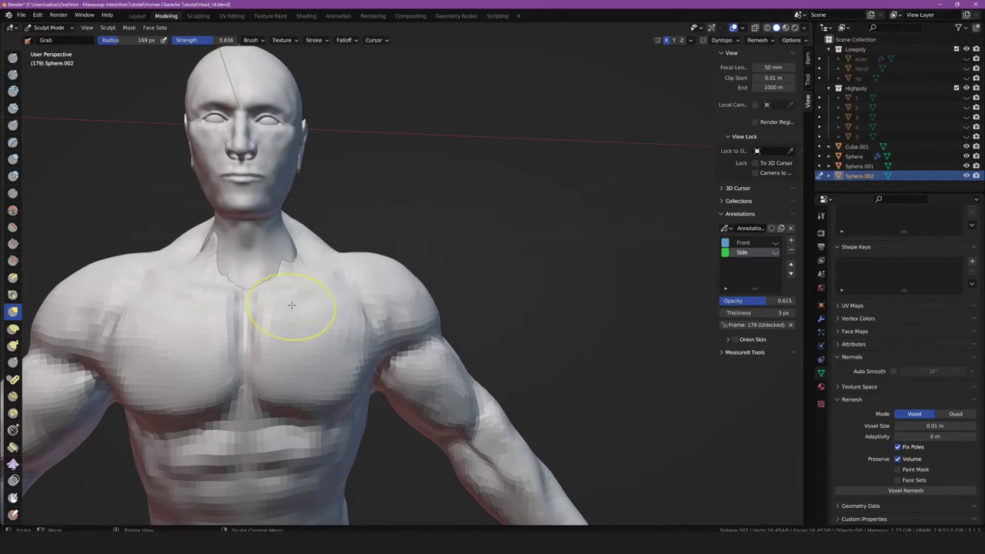
middle_drag(252, 388, 297, 424)
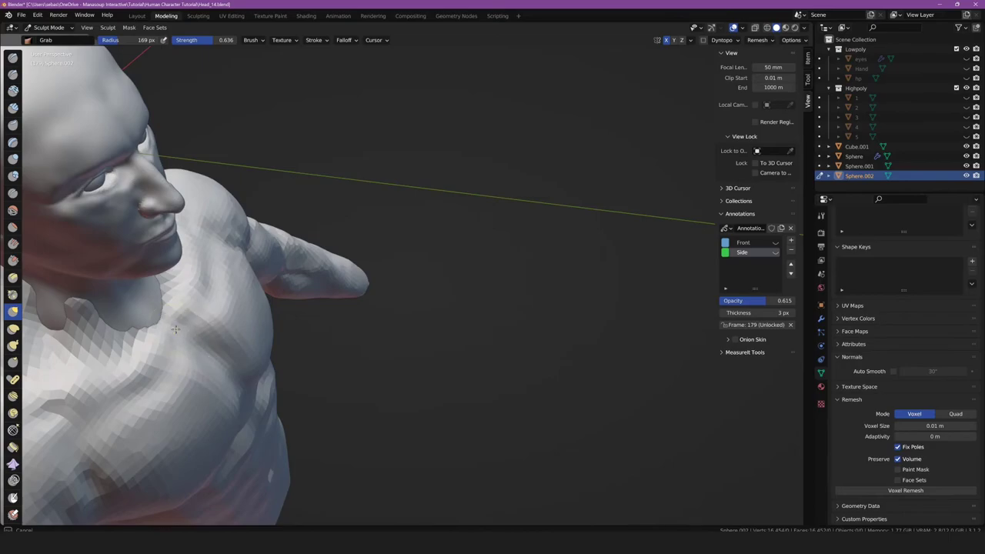
middle_drag(213, 355, 110, 281)
scroll(198, 325, down, 5)
scroll(237, 382, down, 1)
mouse_move(237, 381)
middle_down()
mouse_move(297, 332)
mouse_move(292, 342)
middle_up()
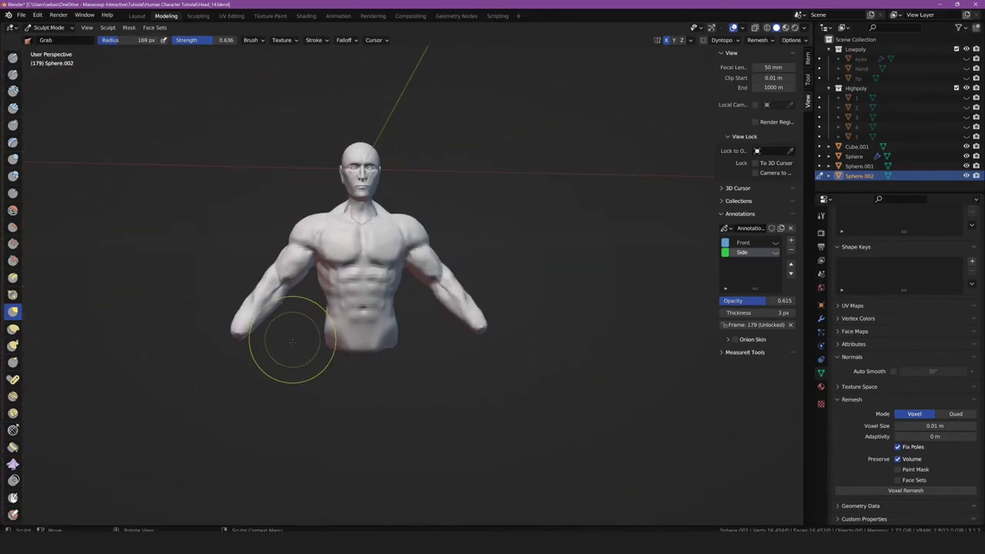
middle_drag(397, 374, 400, 362)
scroll(400, 362, up, 2)
scroll(461, 370, up, 1)
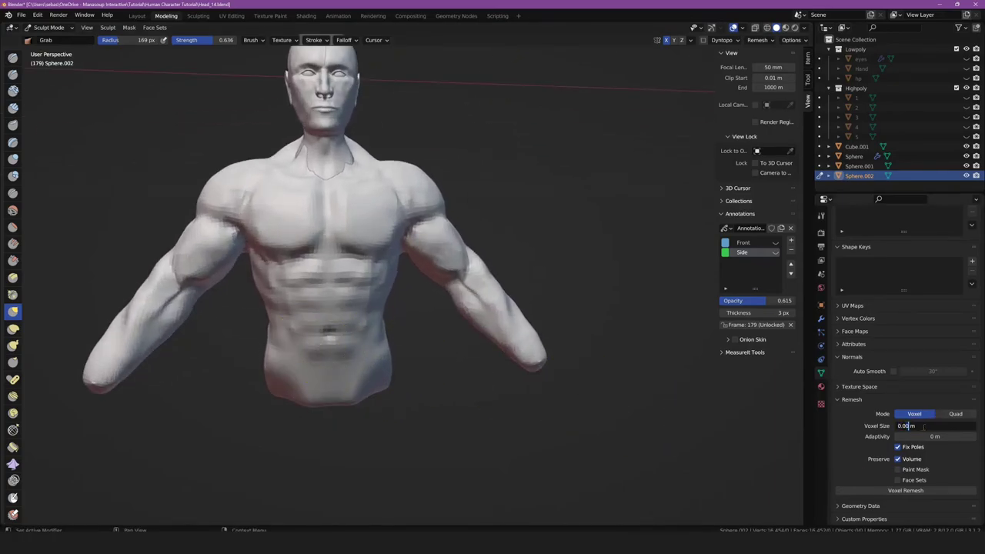
- Voxel-remesh the torso at 0.005 m, check it front and back, then switch to Draw
click(877, 491)
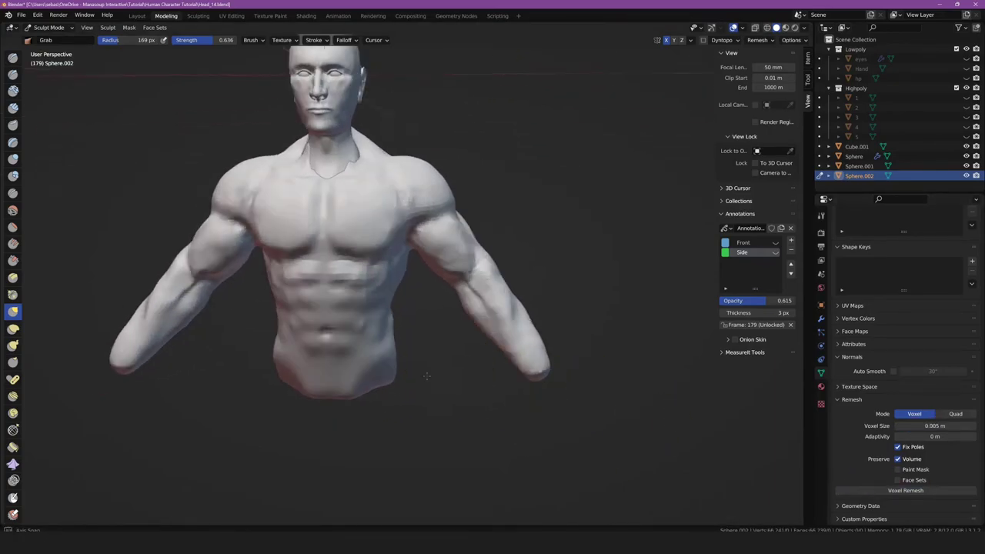
middle_drag(369, 254, 374, 223)
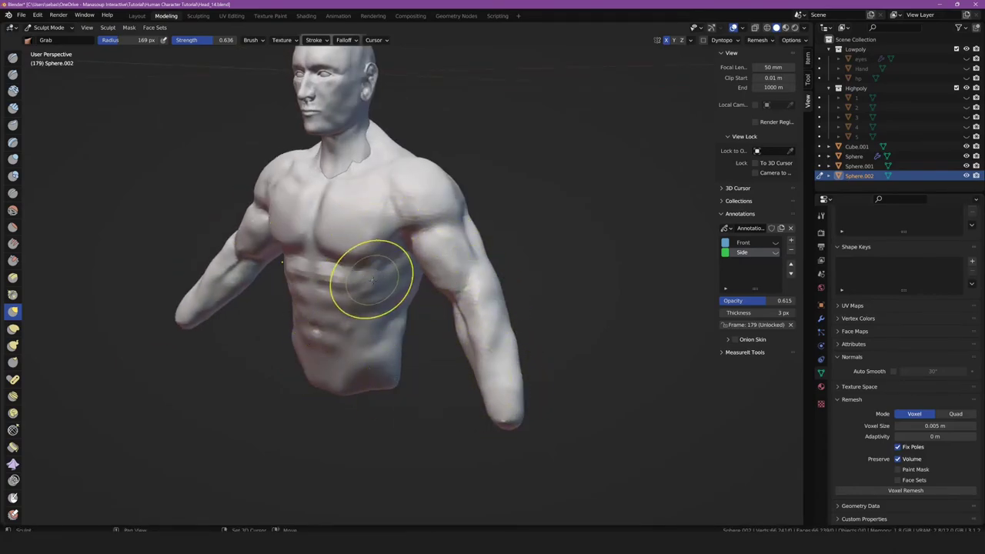
mouse_move(423, 204)
middle_down()
mouse_move(545, 213)
mouse_move(642, 185)
middle_up()
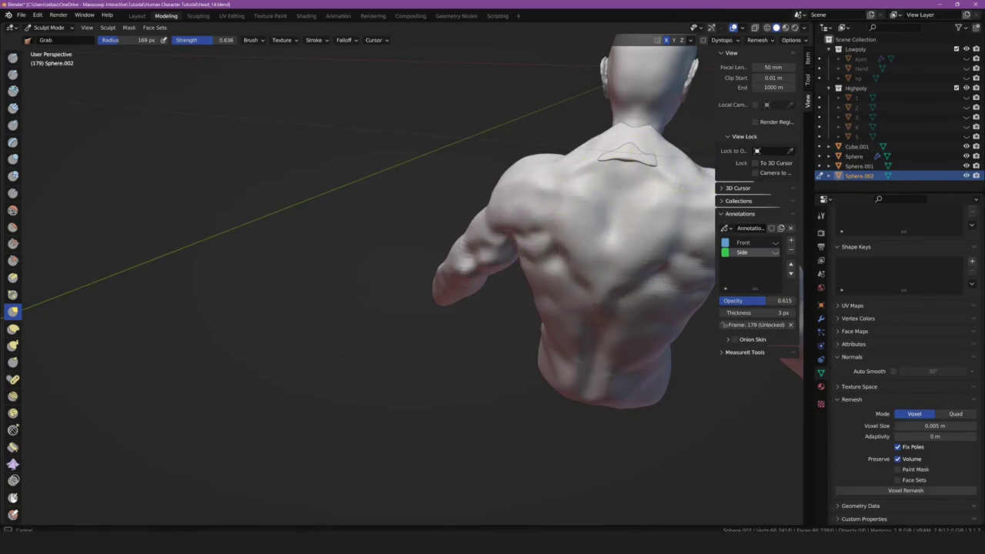
middle_drag(559, 250, 591, 344)
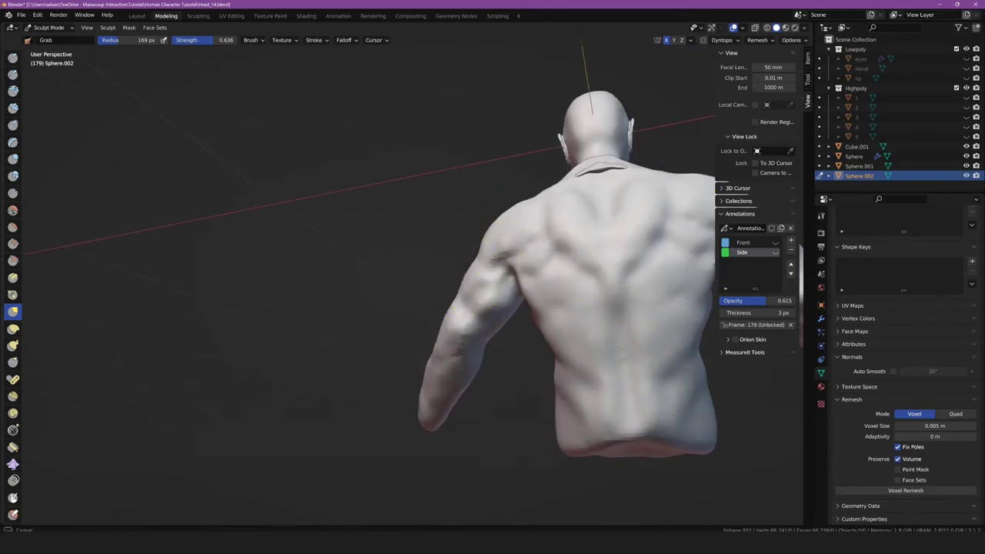
middle_drag(428, 400, 541, 311)
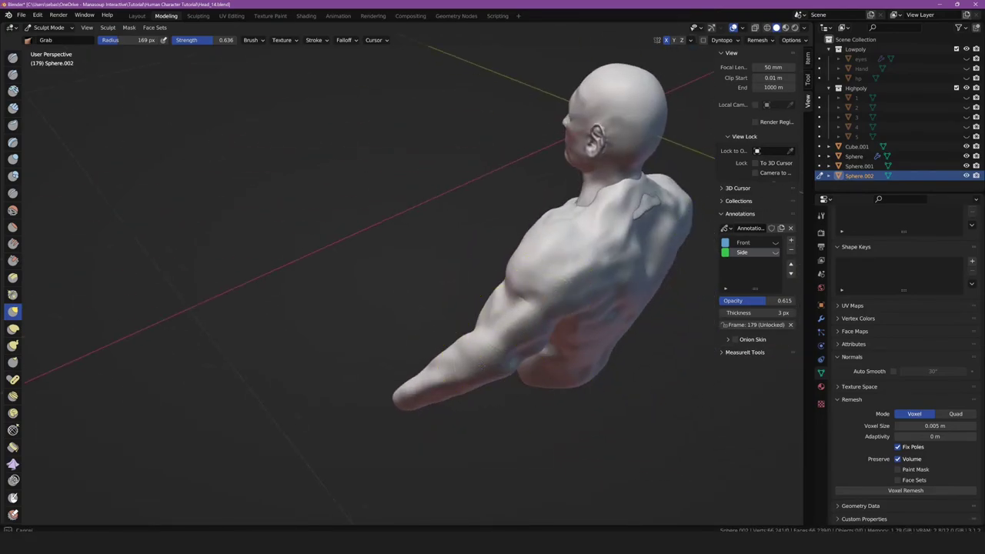
middle_drag(483, 366, 416, 229)
middle_drag(564, 338, 526, 318)
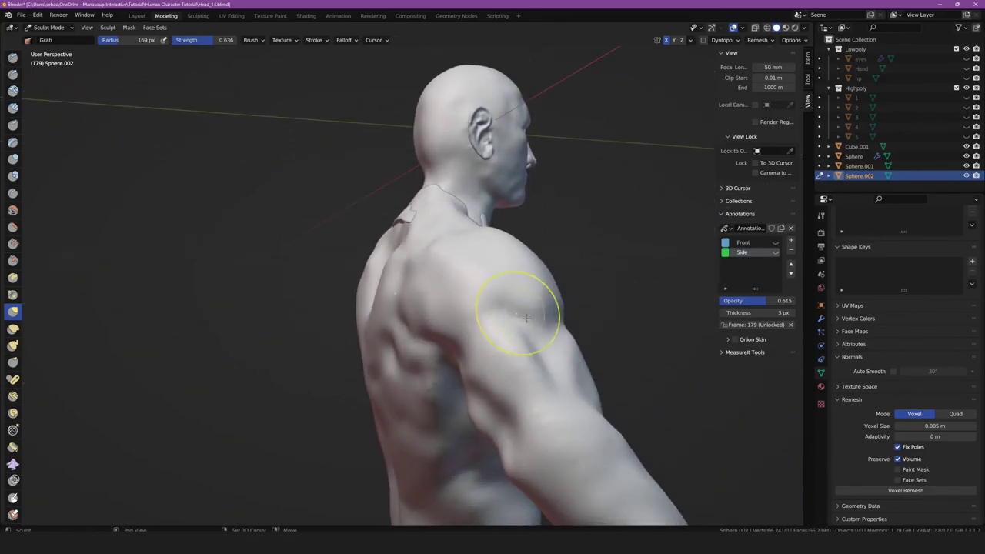
middle_drag(541, 425, 480, 332)
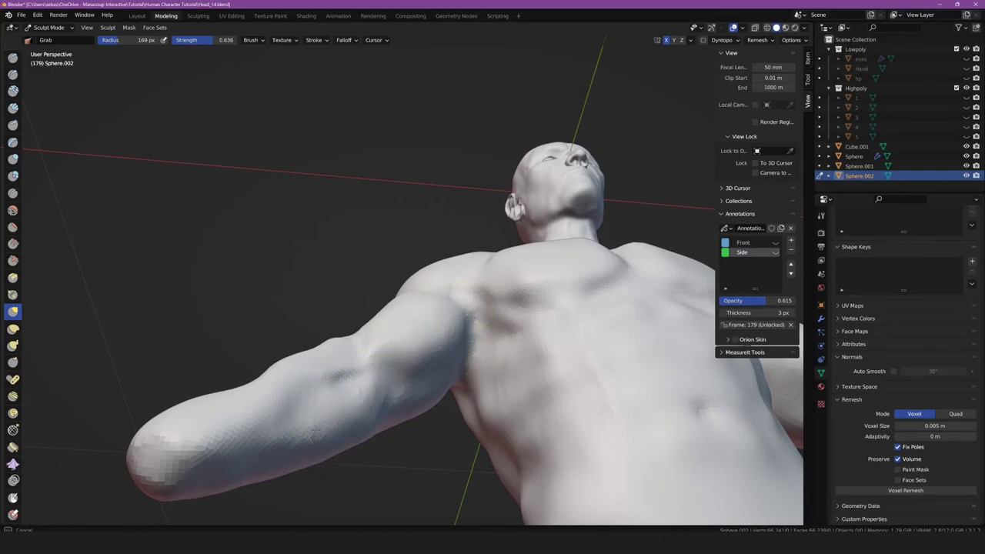
middle_drag(314, 434, 446, 242)
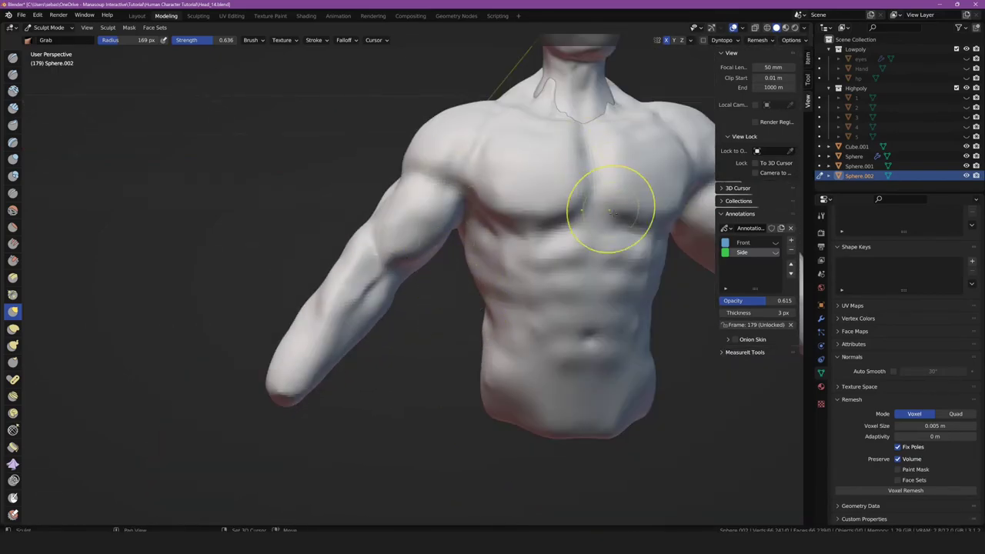
key(x)
middle_drag(610, 209, 509, 222)
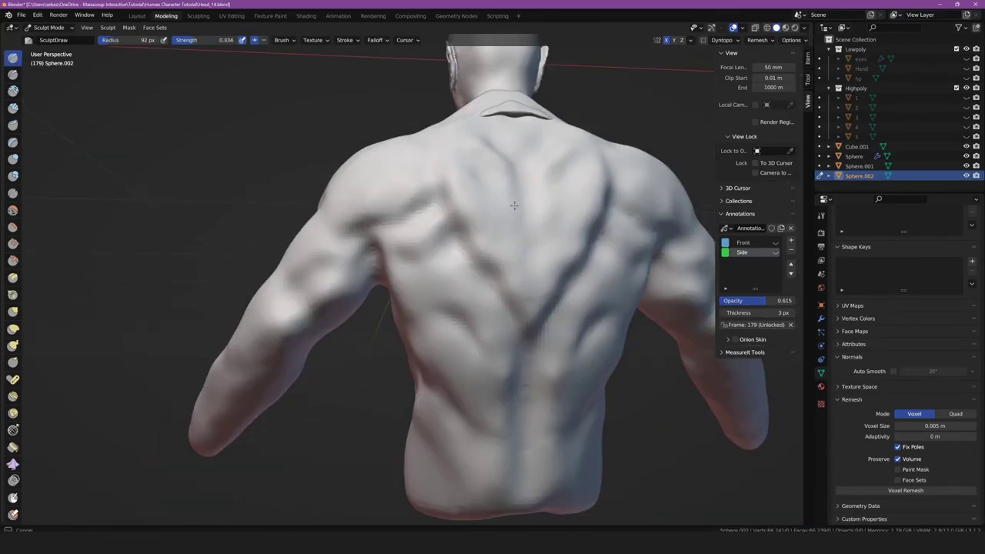
- Carve deeper muscle grooves into the upper back with the Draw brush
middle_drag(436, 177, 430, 266)
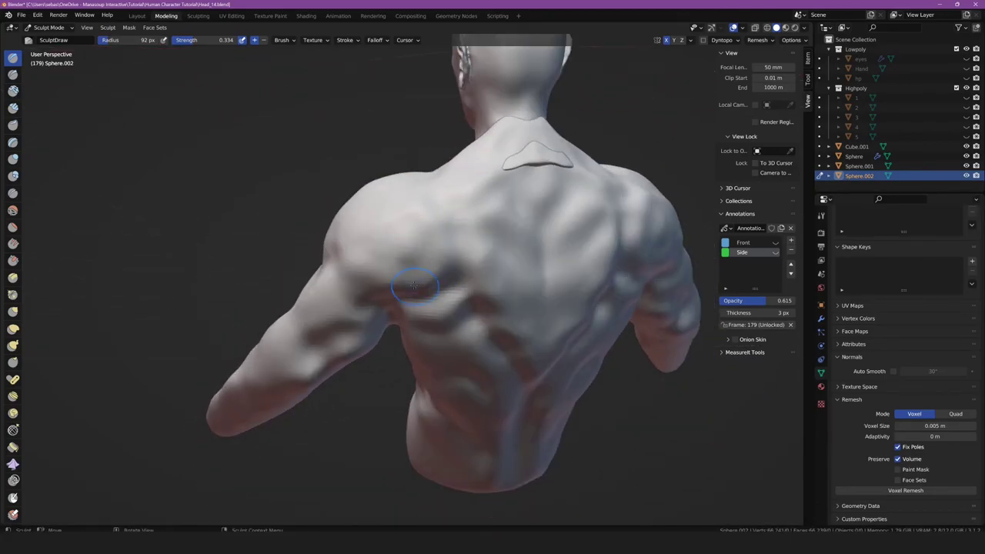
mouse_move(410, 272)
middle_down()
mouse_move(355, 310)
mouse_move(488, 316)
mouse_move(531, 276)
middle_up()
scroll(343, 297, down, 5)
scroll(488, 315, up, 4)
scroll(531, 275, up, 3)
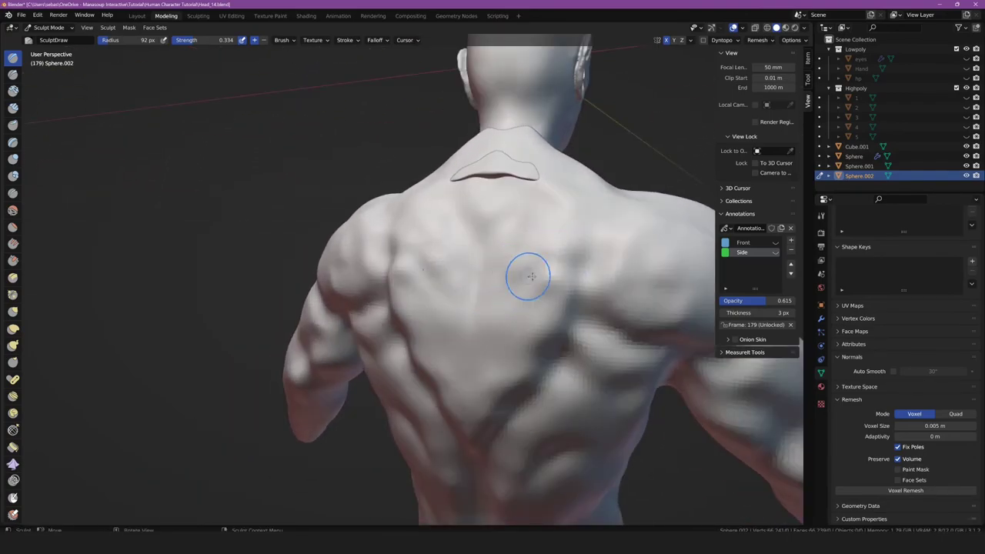
mouse_move(531, 276)
mouse_down()
mouse_move(443, 285)
mouse_move(465, 241)
mouse_up()
drag(480, 202, 467, 286)
mouse_move(450, 327)
middle_down()
mouse_move(430, 331)
mouse_move(415, 393)
mouse_move(355, 334)
middle_up()
scroll(439, 329, down, 3)
scroll(492, 300, up, 2)
scroll(416, 393, down, 3)
scroll(355, 335, up, 5)
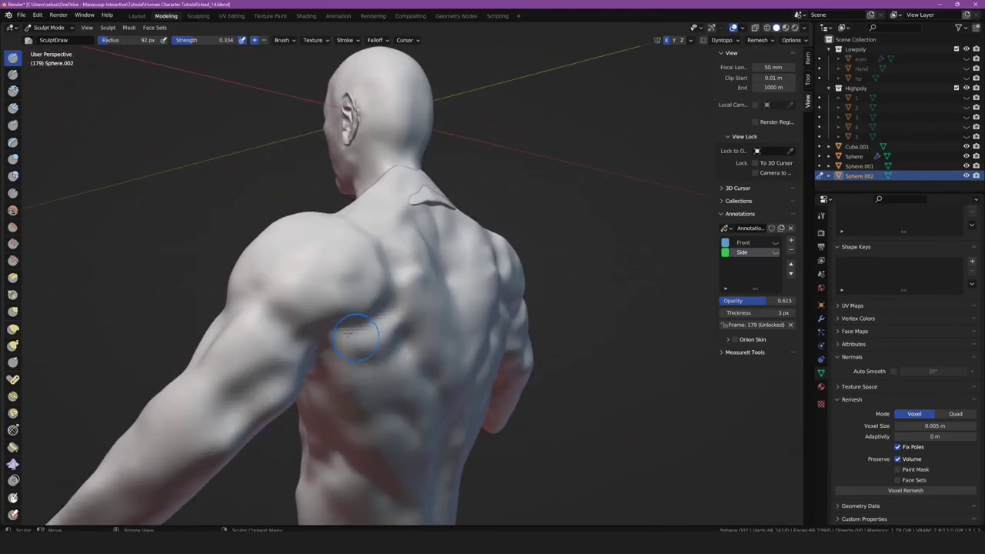
- Define the triceps on the upper arm and review the shoulder and arm
drag(271, 338, 279, 331)
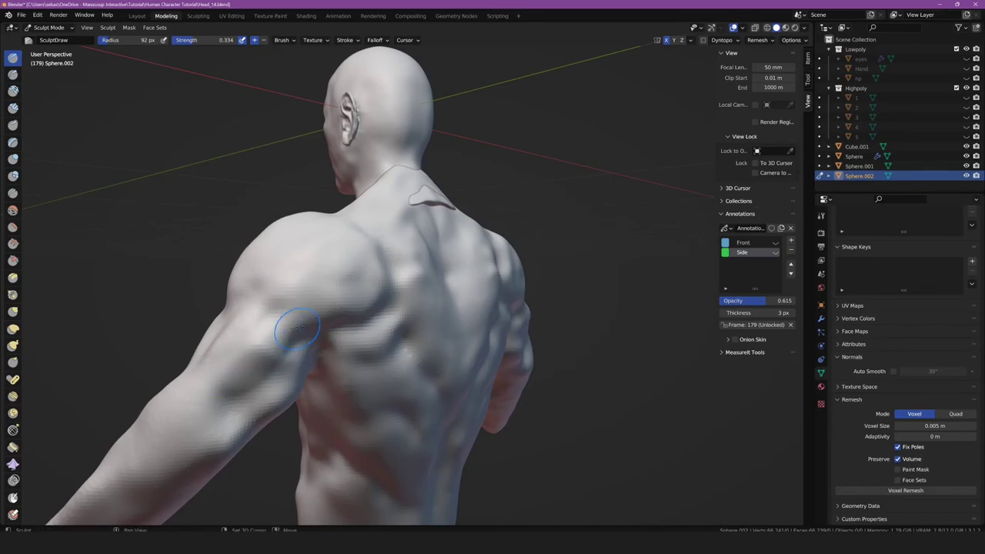
scroll(297, 329, down, 3)
middle_drag(297, 329, 370, 406)
scroll(369, 406, up, 4)
scroll(281, 374, up, 2)
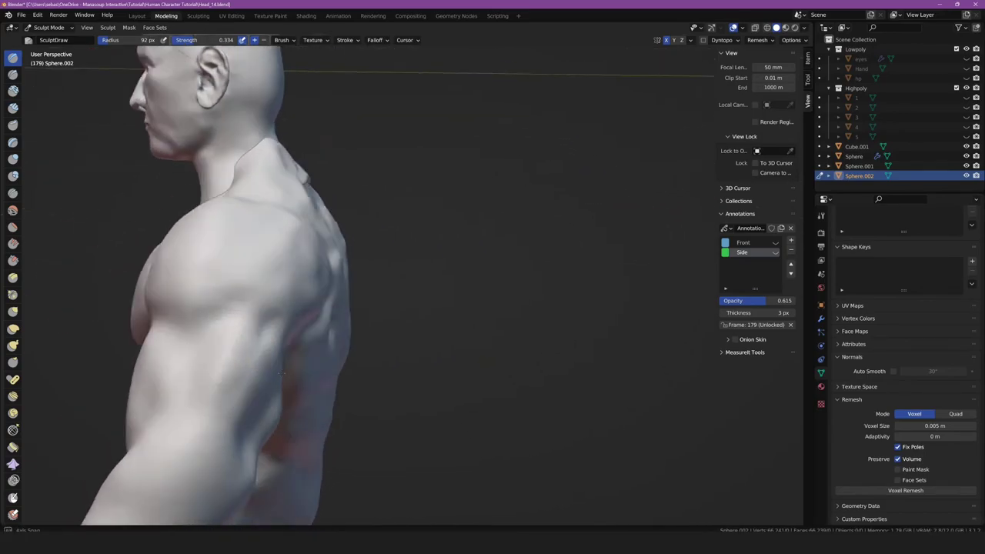
mouse_move(280, 373)
middle_down()
mouse_move(198, 344)
mouse_move(272, 391)
mouse_move(261, 406)
mouse_move(235, 328)
middle_up()
scroll(202, 371, down, 3)
scroll(203, 371, up, 3)
scroll(254, 383, up, 2)
scroll(234, 328, up, 2)
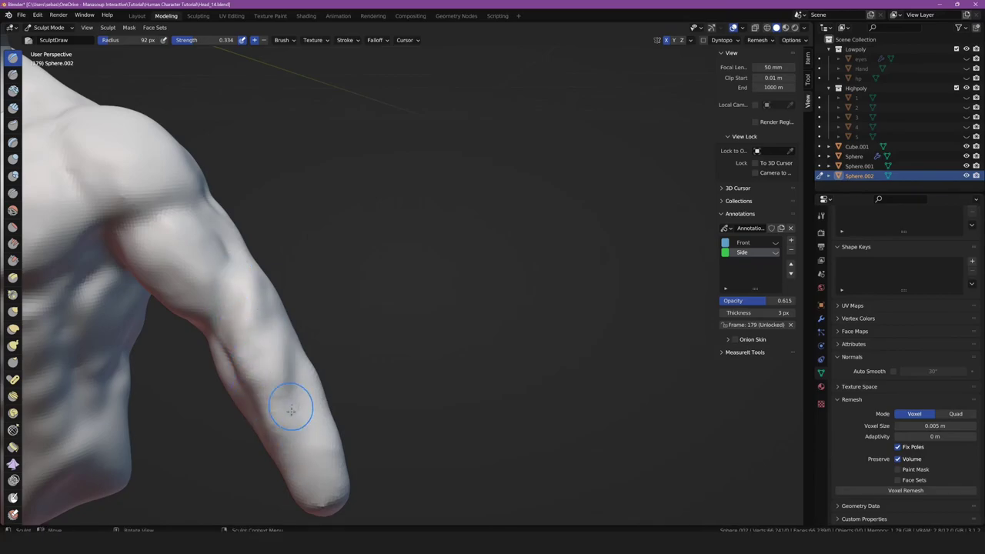
middle_drag(273, 339, 262, 303)
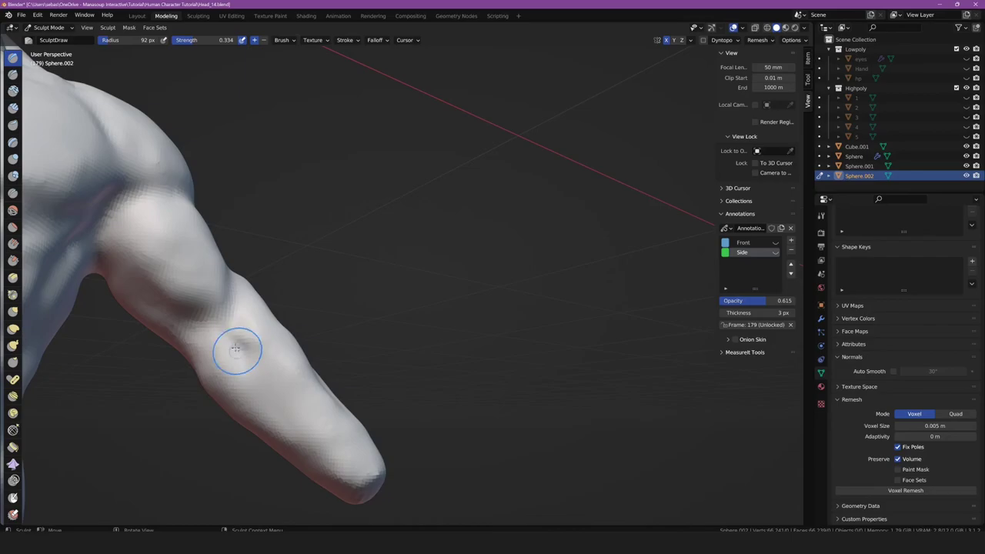
mouse_move(216, 355)
middle_down()
mouse_move(243, 341)
mouse_move(217, 392)
middle_up()
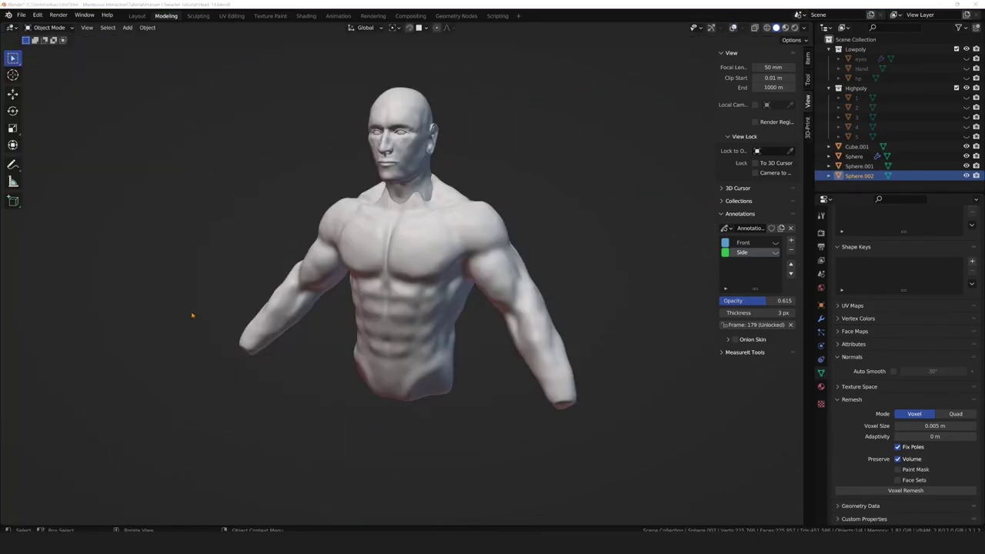
- Orbit the finished torso in Object Mode to show its side and back
mouse_move(193, 315)
middle_down()
mouse_move(141, 273)
mouse_move(312, 267)
mouse_move(470, 290)
mouse_move(428, 336)
mouse_move(374, 341)
mouse_move(261, 326)
mouse_move(149, 285)
mouse_move(165, 264)
mouse_move(233, 256)
mouse_move(293, 269)
mouse_move(544, 260)
mouse_move(593, 204)
mouse_move(582, 211)
mouse_move(646, 263)
mouse_move(637, 272)
mouse_move(550, 261)
middle_up()
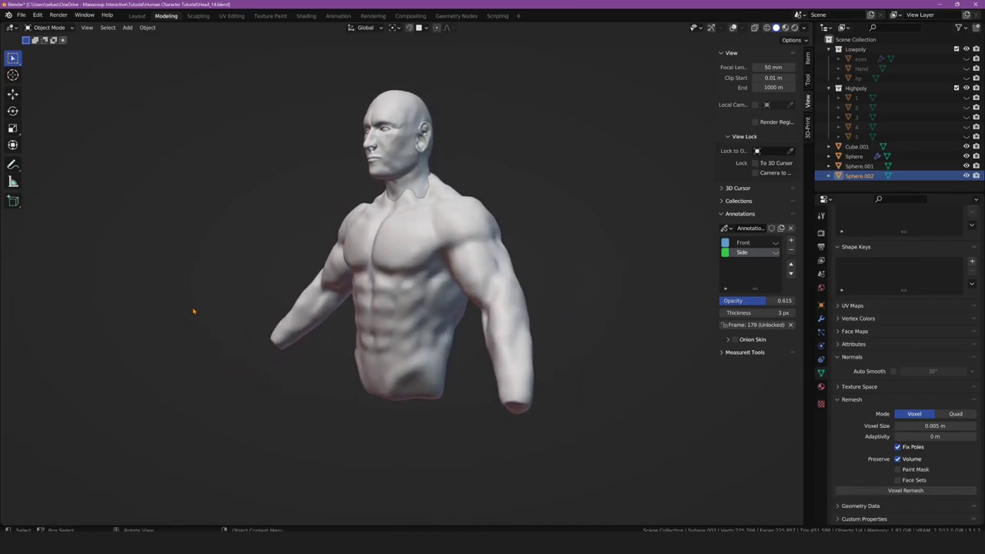
mouse_move(193, 311)
middle_down()
mouse_move(444, 288)
mouse_move(450, 227)
mouse_move(345, 220)
mouse_move(221, 229)
mouse_move(168, 281)
mouse_move(154, 303)
mouse_move(215, 241)
mouse_move(154, 323)
mouse_move(253, 303)
middle_up()
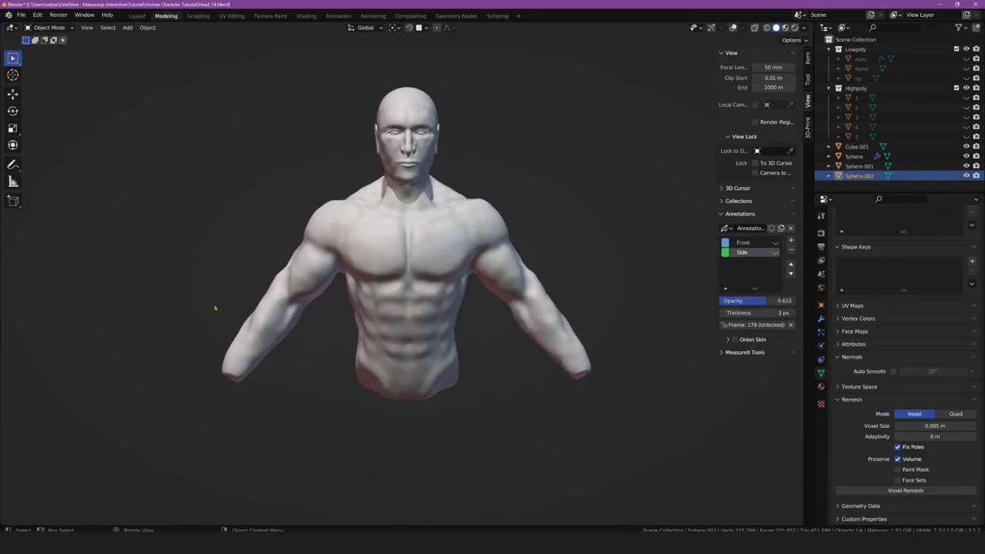